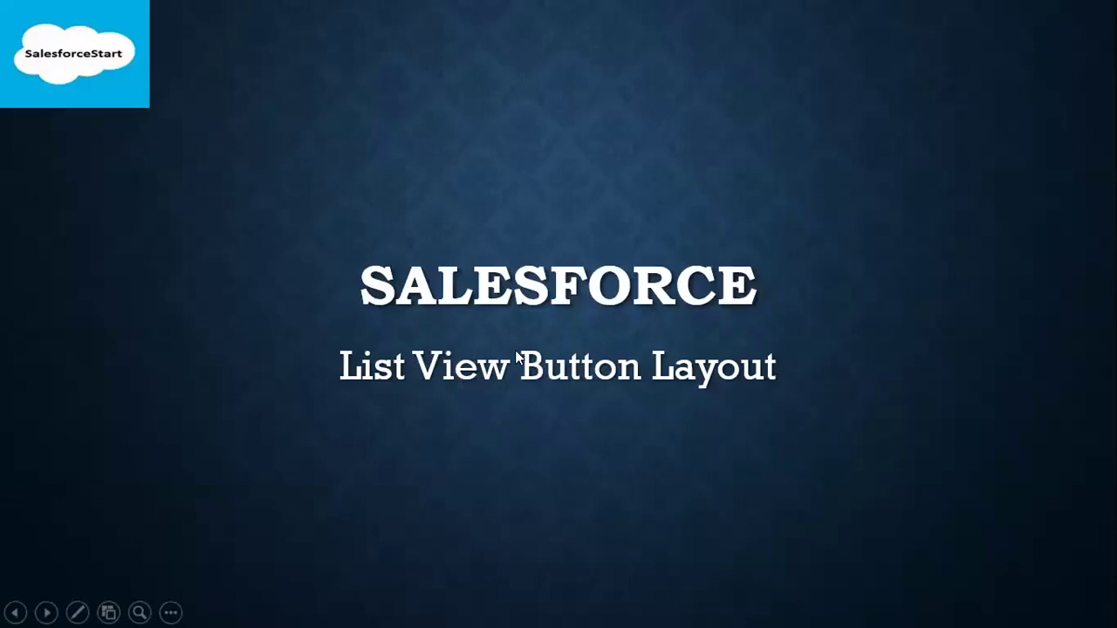
- Advance to the List View Button Layout slide, then bring the Salesforce accounts list forward
left_click(607, 299)
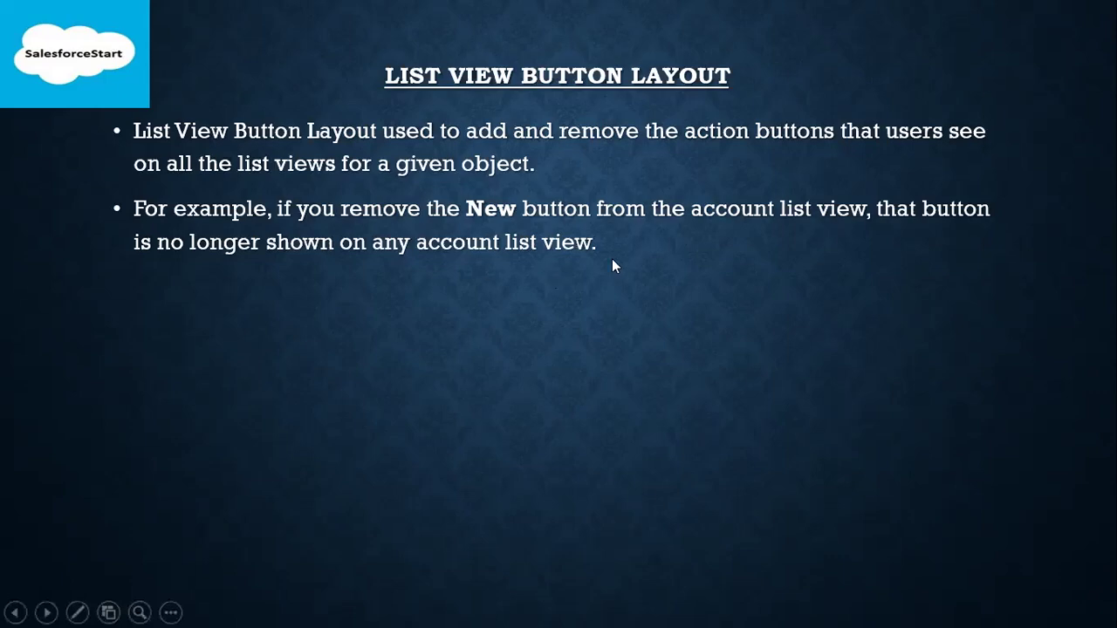
key("alt+Tab")
key("alt+Tab")
key("alt+Tab")
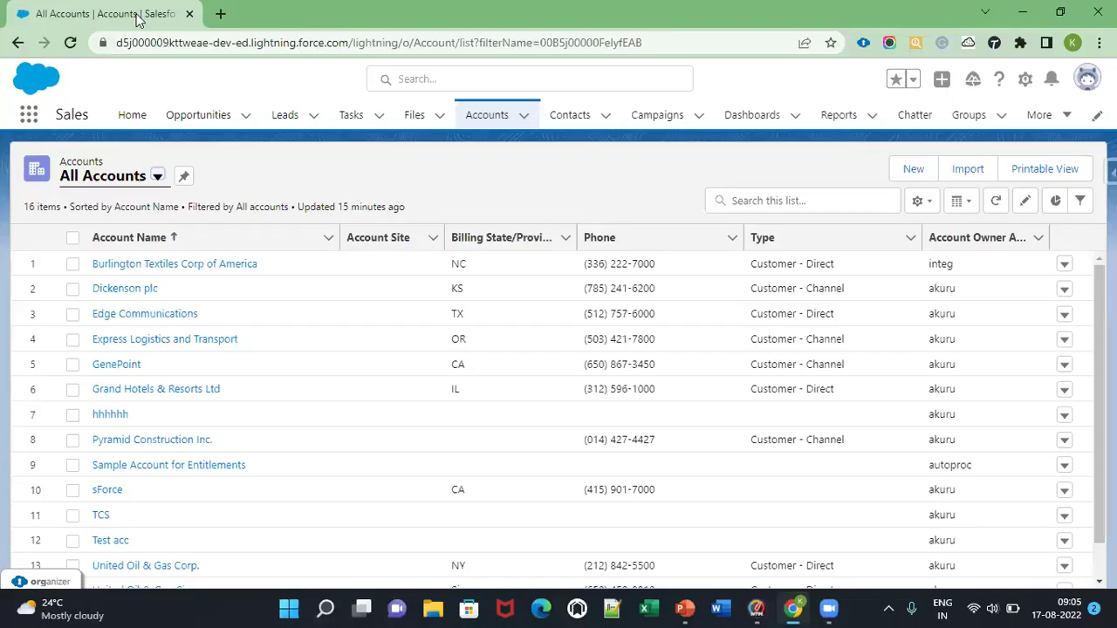
- View the Contacts and Accounts lists, then launch Setup Home in a new browser tab
left_click(475, 127)
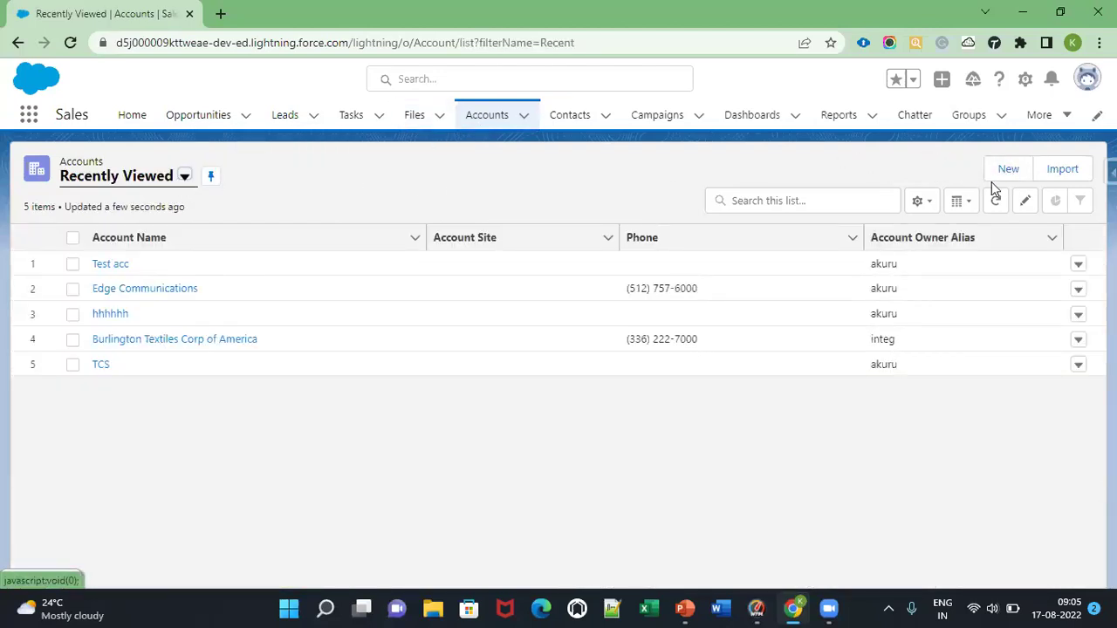
left_click(566, 126)
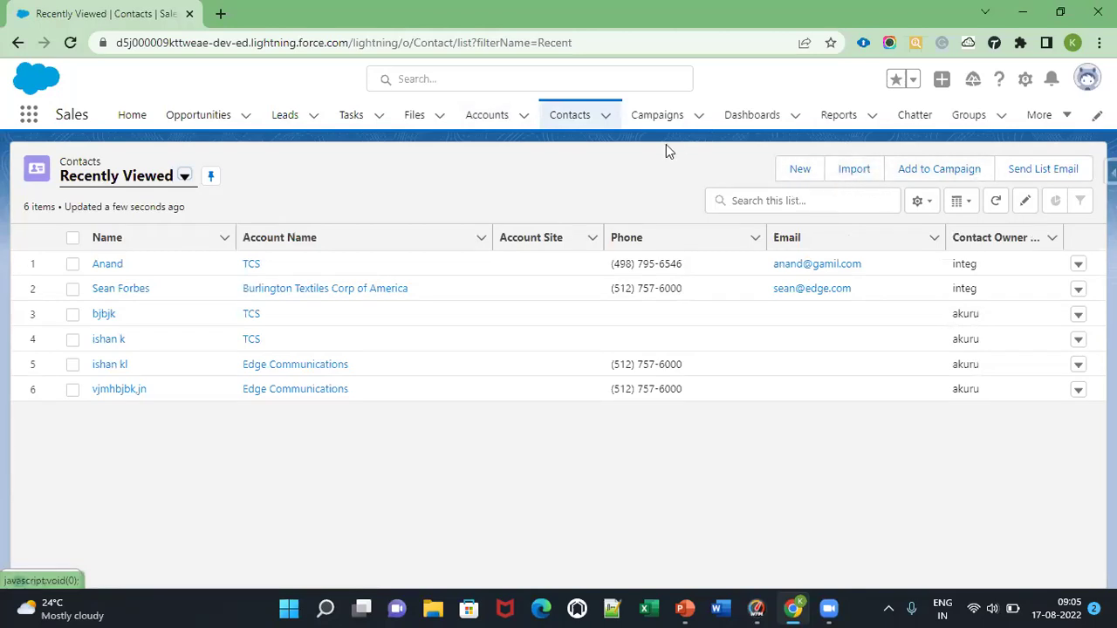
left_click(490, 123)
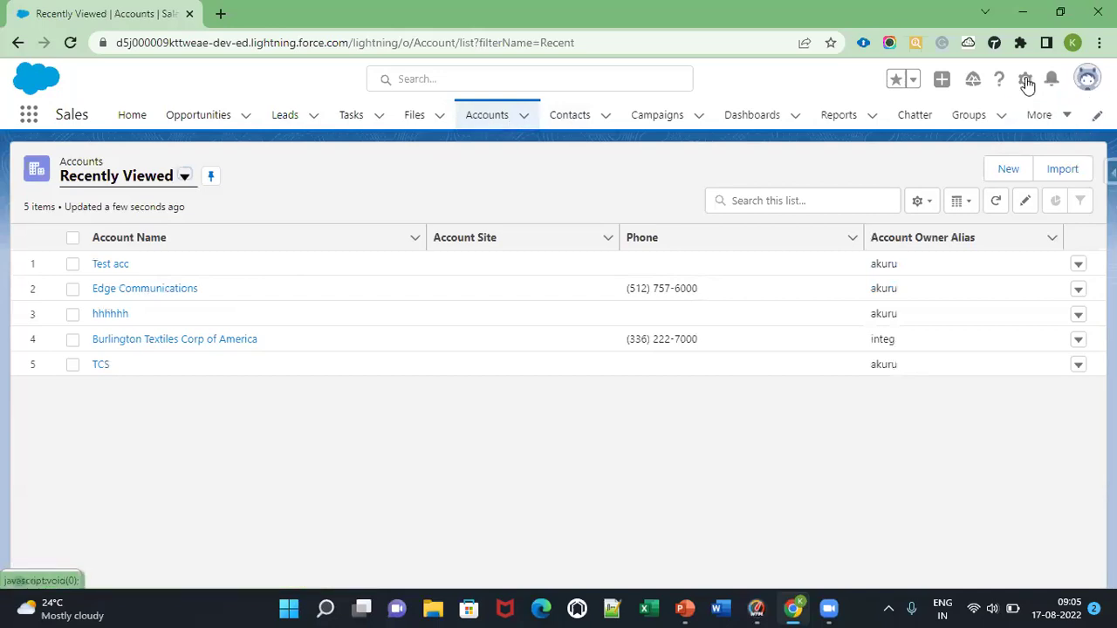
left_click(1025, 79)
left_click(960, 155)
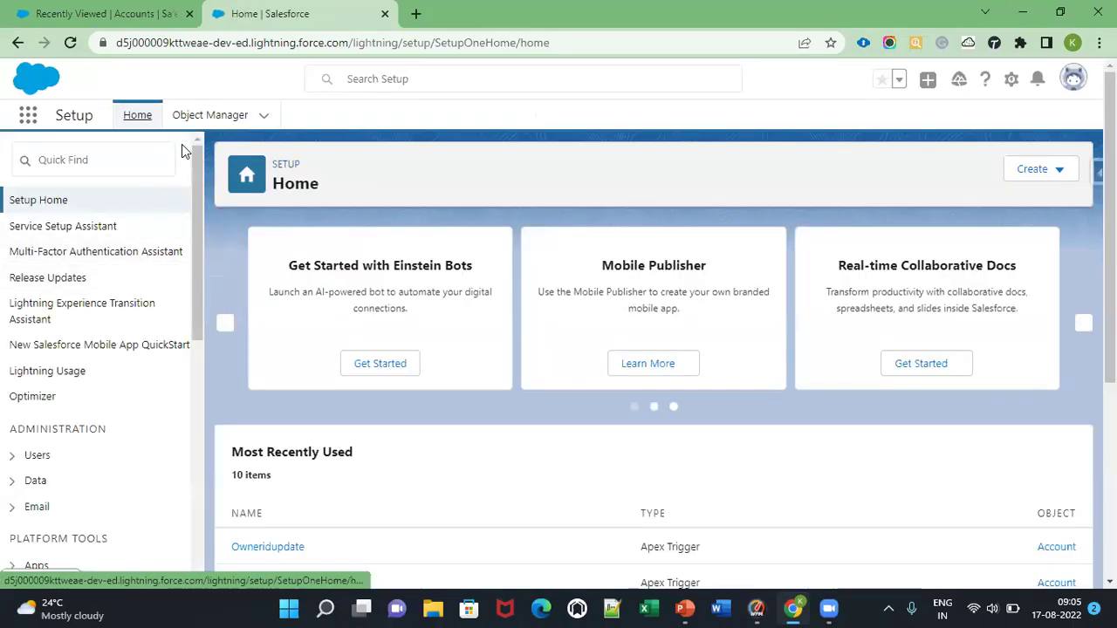
- Open the Account object's settings in Object Manager
left_click(210, 118)
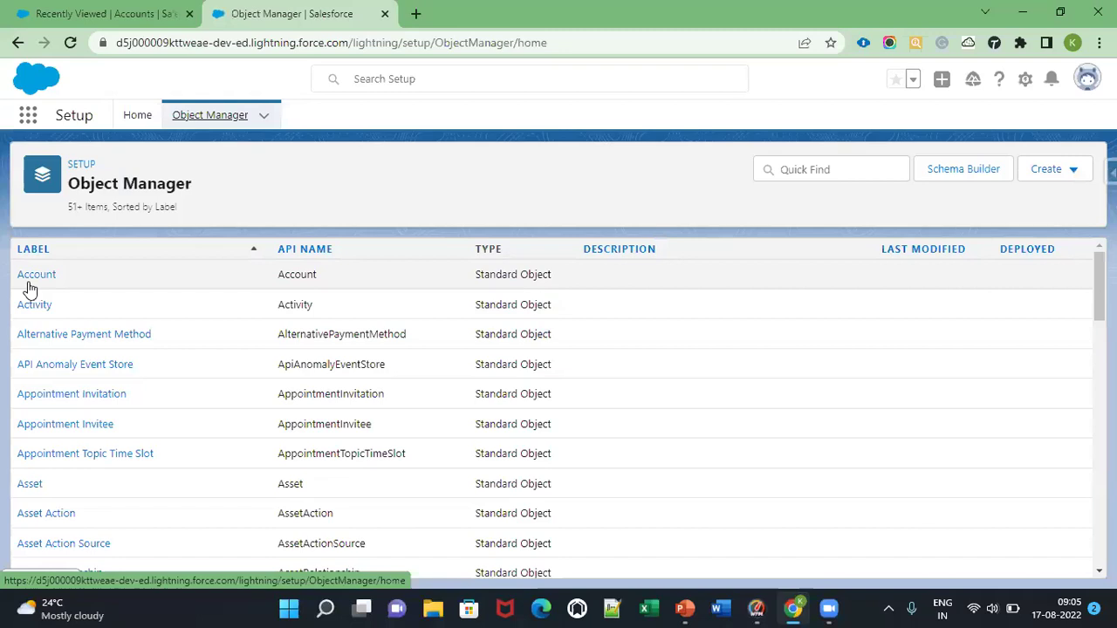
left_click(29, 284)
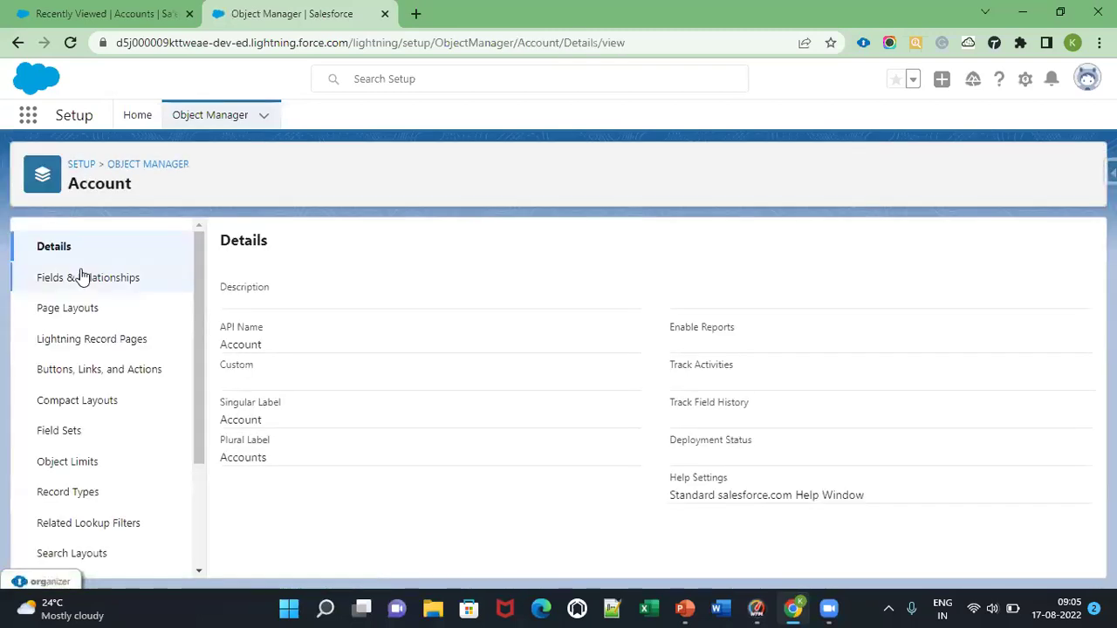
scroll(87, 303, "down", 1)
scroll(92, 305, "up", 1)
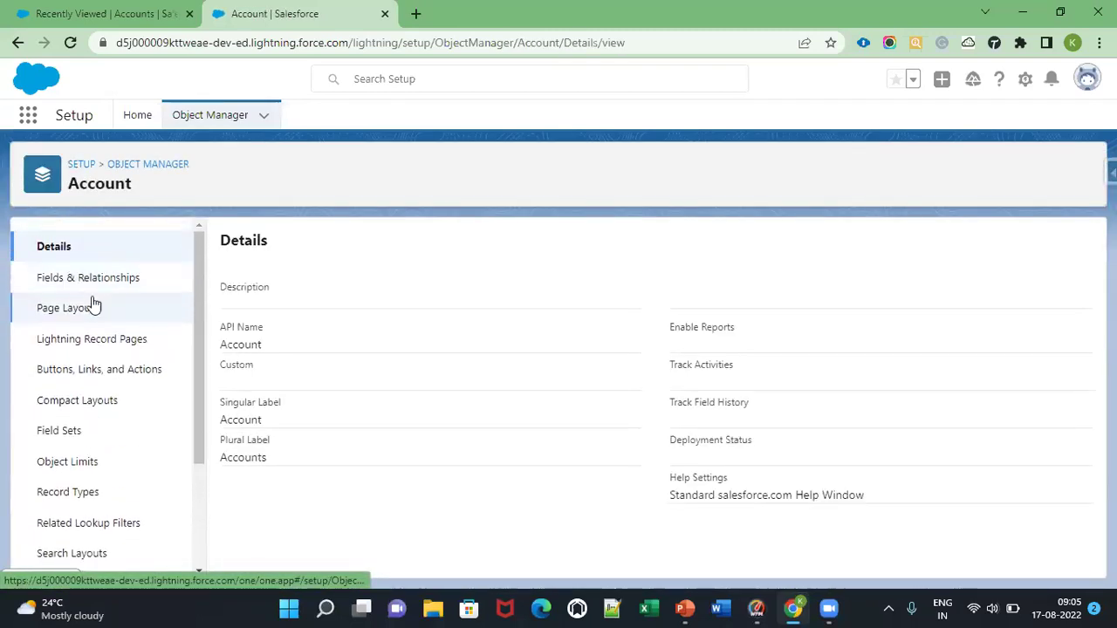
scroll(92, 344, "down", 3)
scroll(101, 345, "up", 2)
scroll(94, 331, "up", 1)
scroll(85, 358, "down", 3)
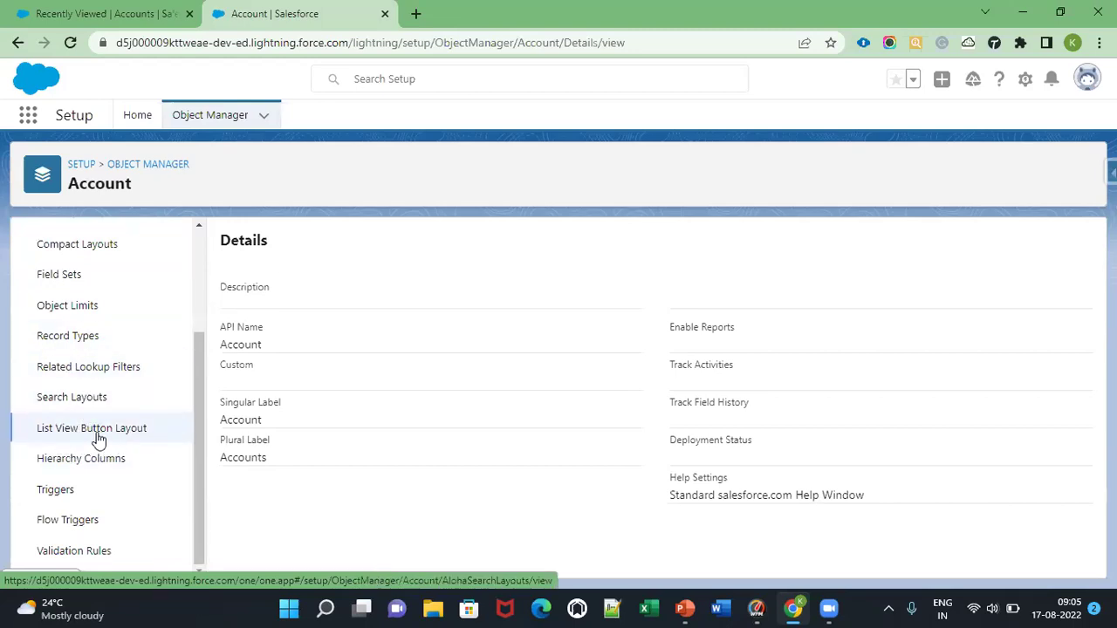
- Edit the Account List View Button Layout to show its ten standard button checkboxes
left_click(95, 432)
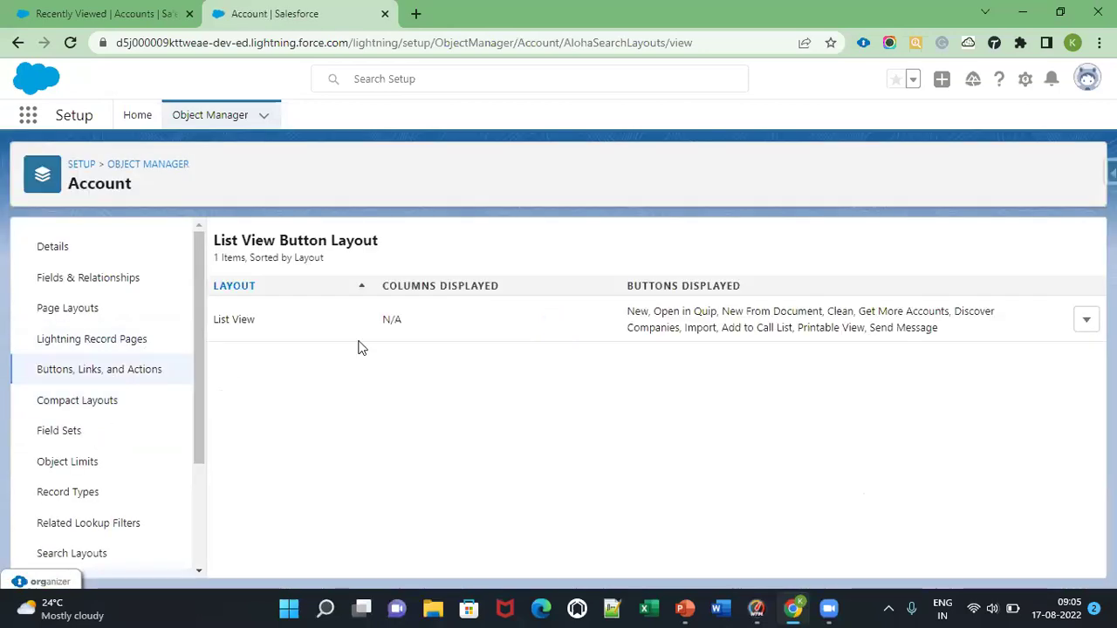
left_click(1086, 320)
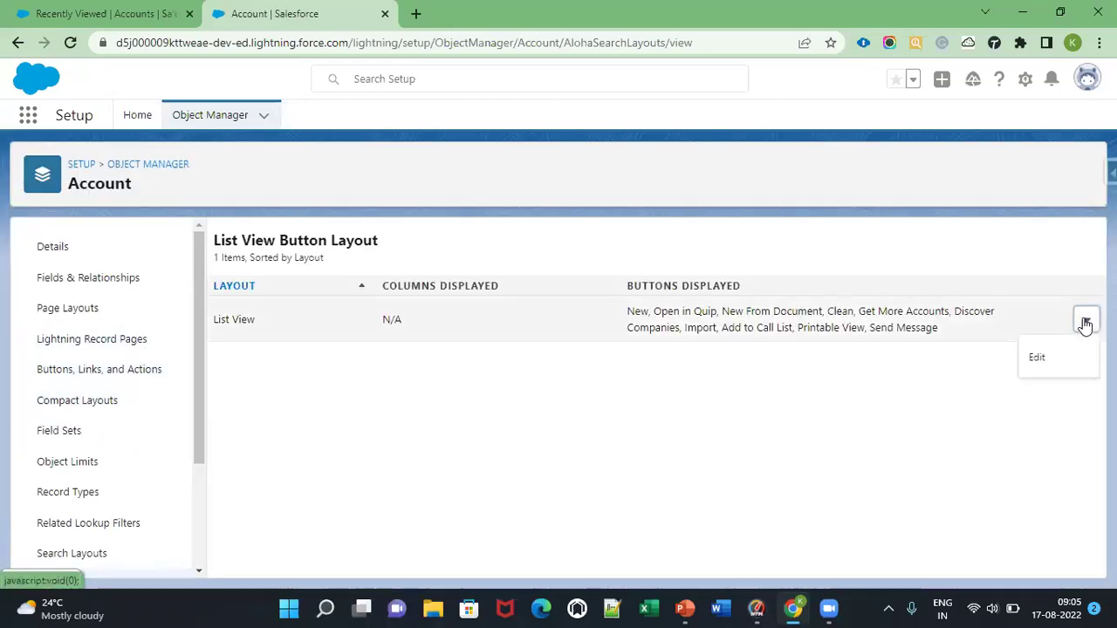
left_click(1036, 359)
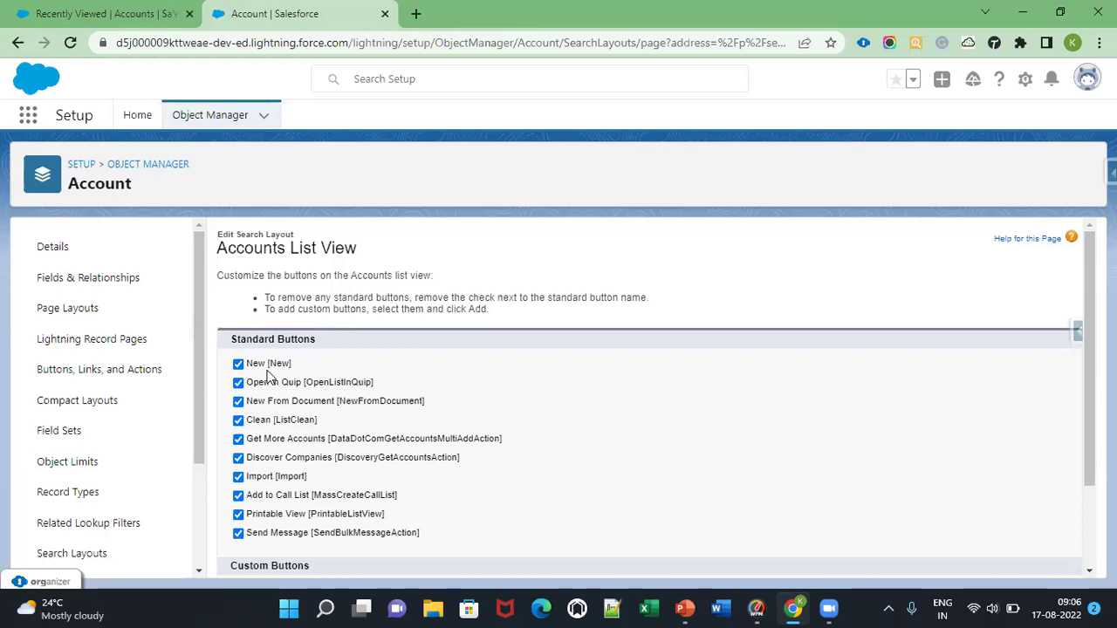
- Switch the Accounts browser tab to the All Accounts list view, then return to the Setup tab
scroll(269, 375, "down", 1)
scroll(262, 379, "up", 1)
left_click(122, 11)
left_click(489, 126)
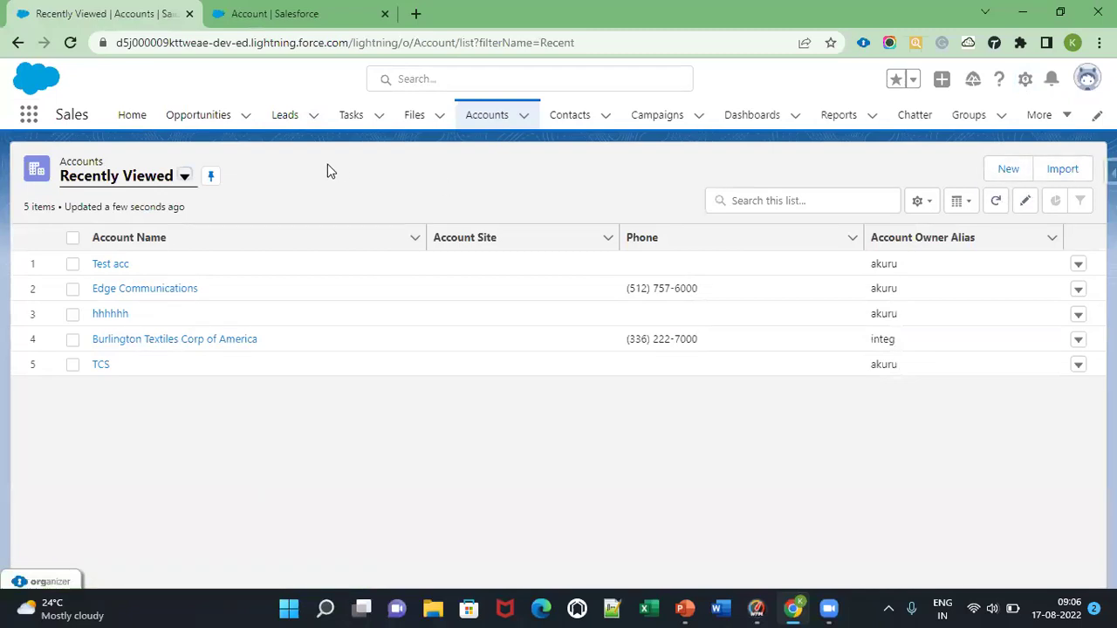
left_click(184, 177)
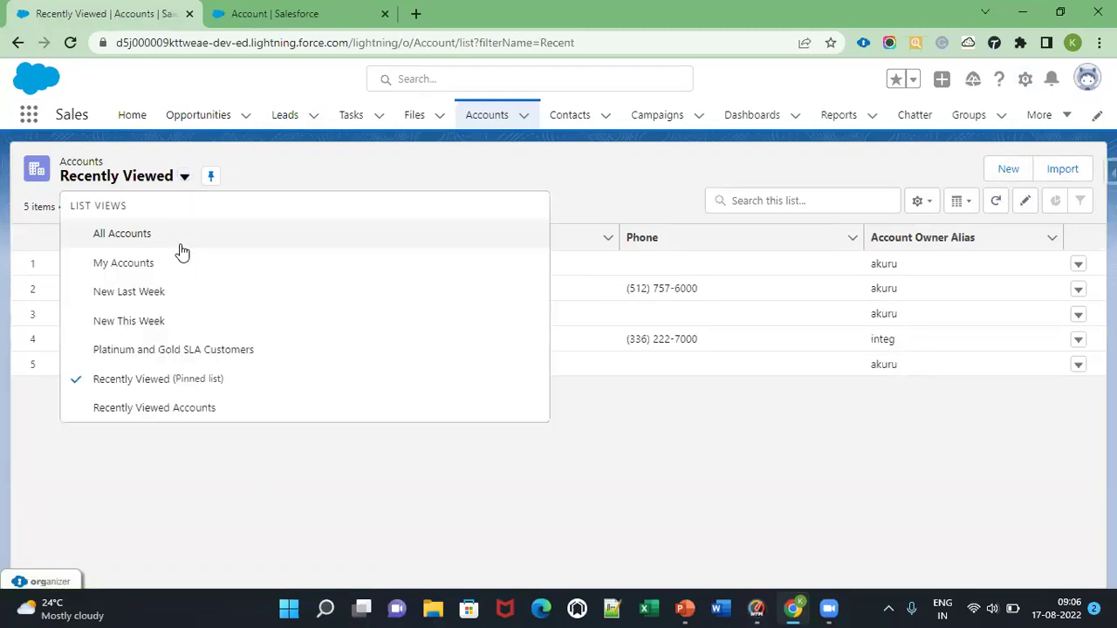
left_click(179, 246)
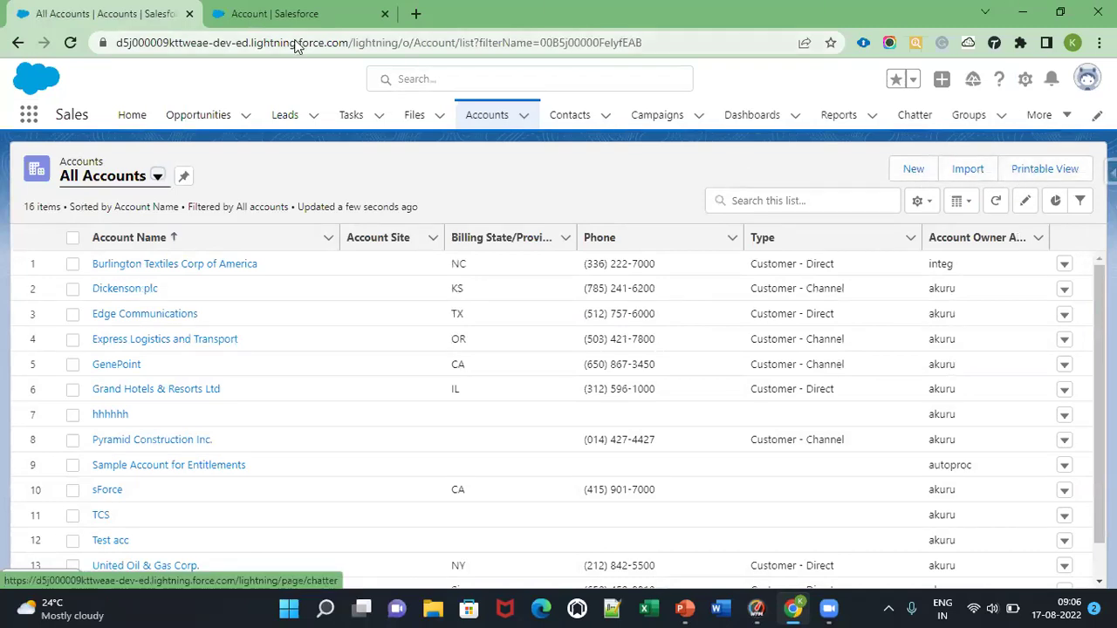
left_click(288, 12)
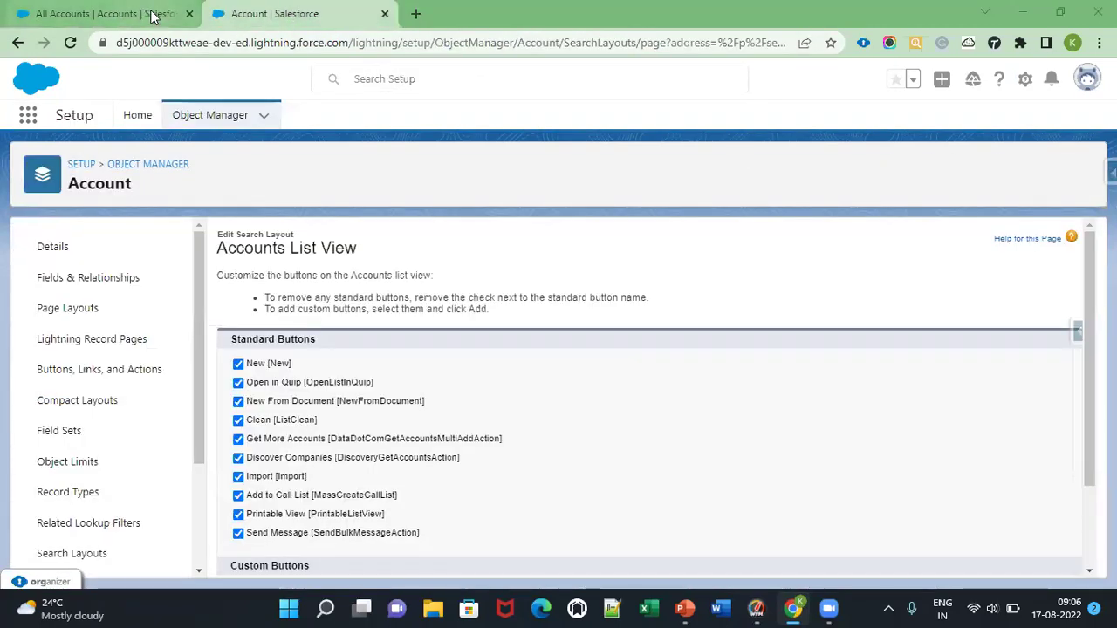
- Glance at the slideshow, then return to the Salesforce browser window
key("alt+Tab")
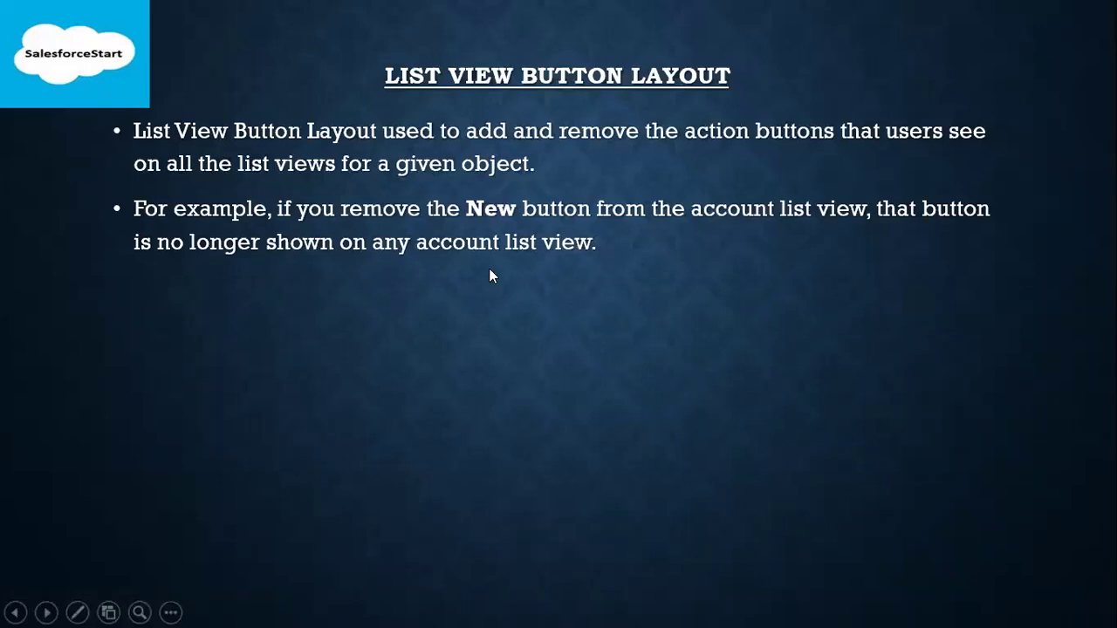
key("alt+Tab")
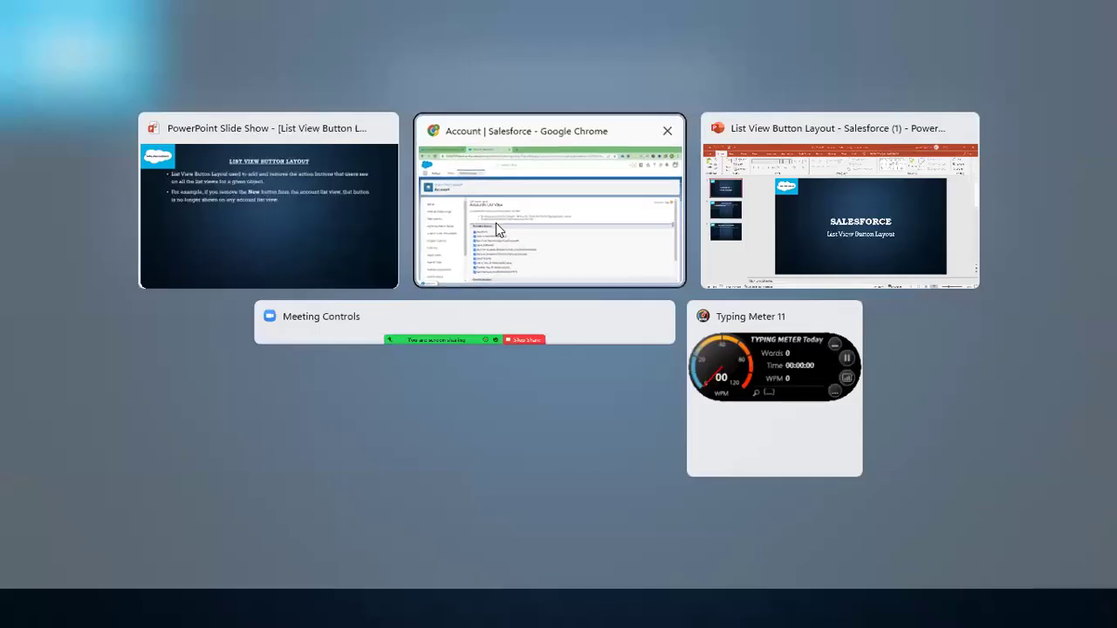
left_click(495, 222)
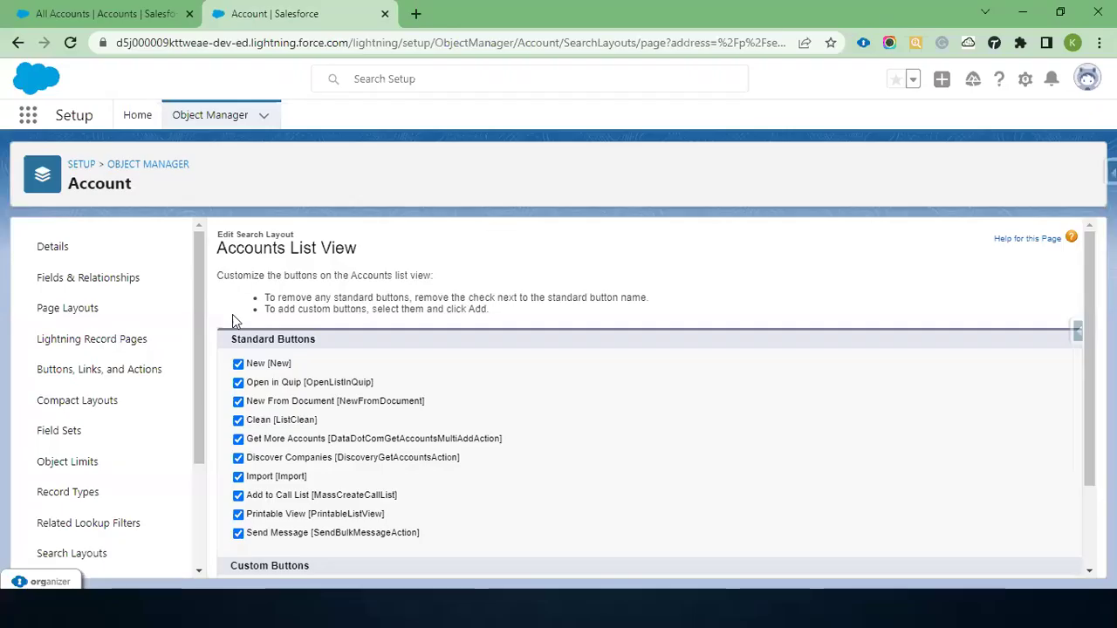
- Uncheck the New and Import standard buttons and save the Accounts list view layout
left_click(239, 365)
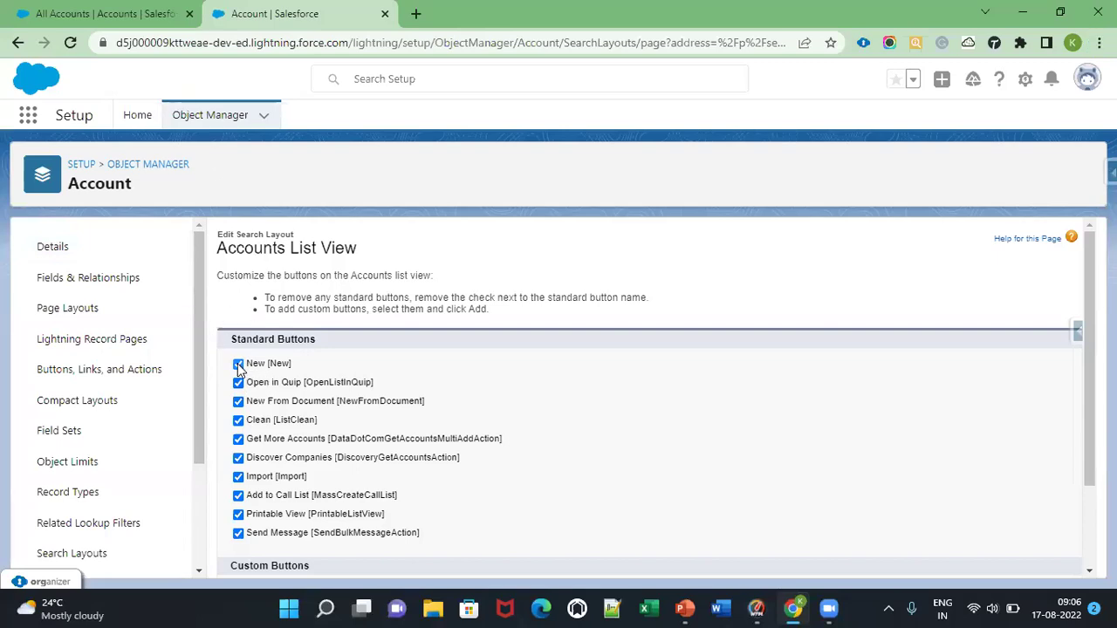
left_click(239, 476)
scroll(419, 452, "down", 2)
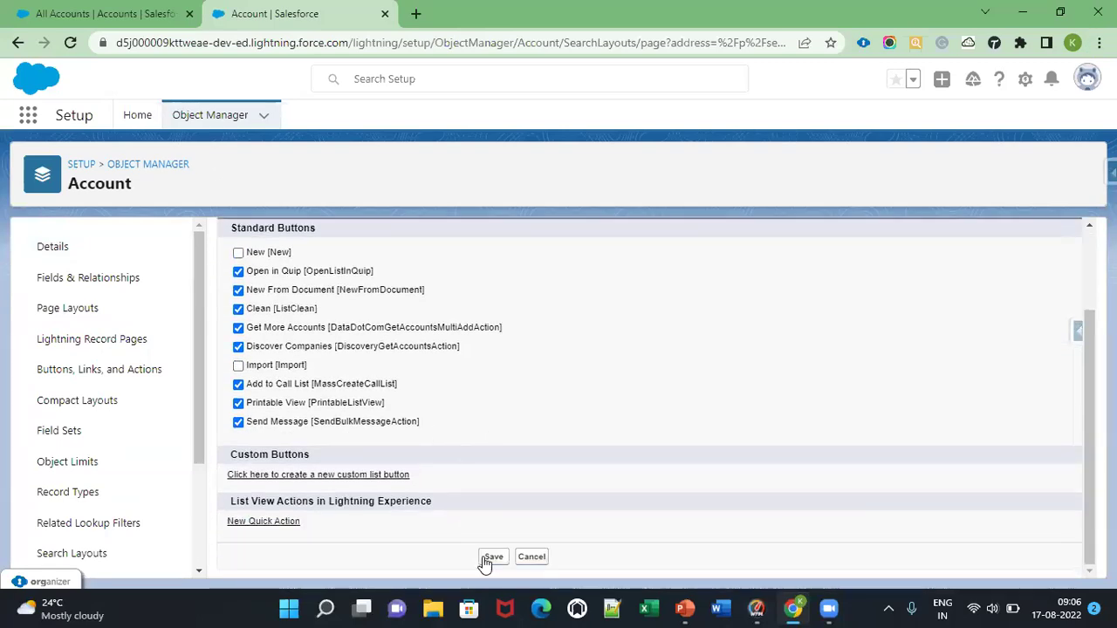
left_click(493, 559)
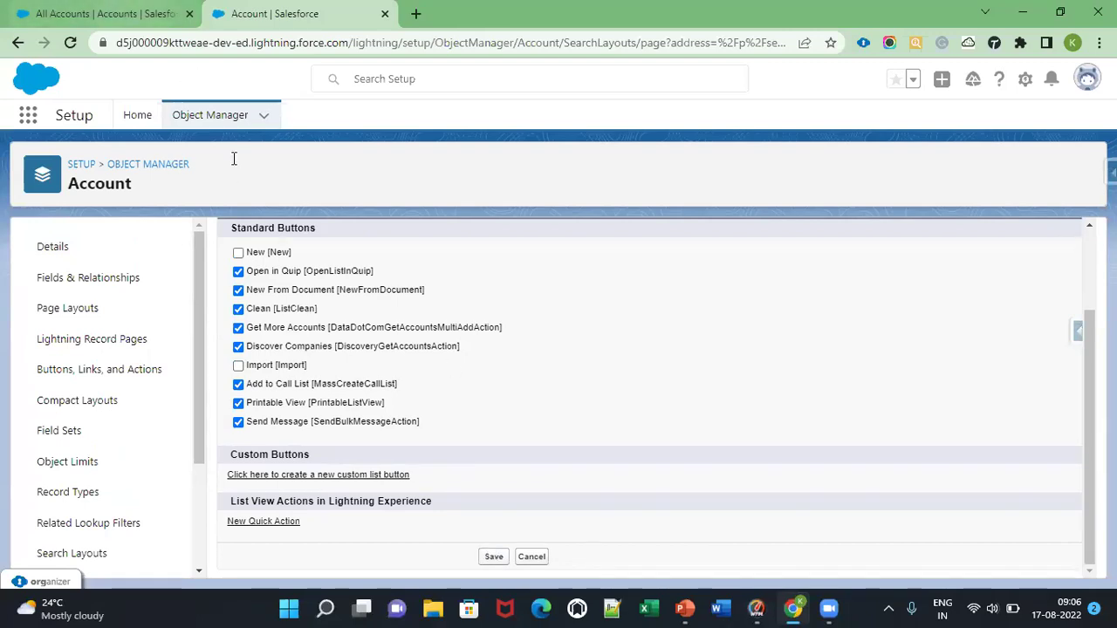
left_click(488, 559)
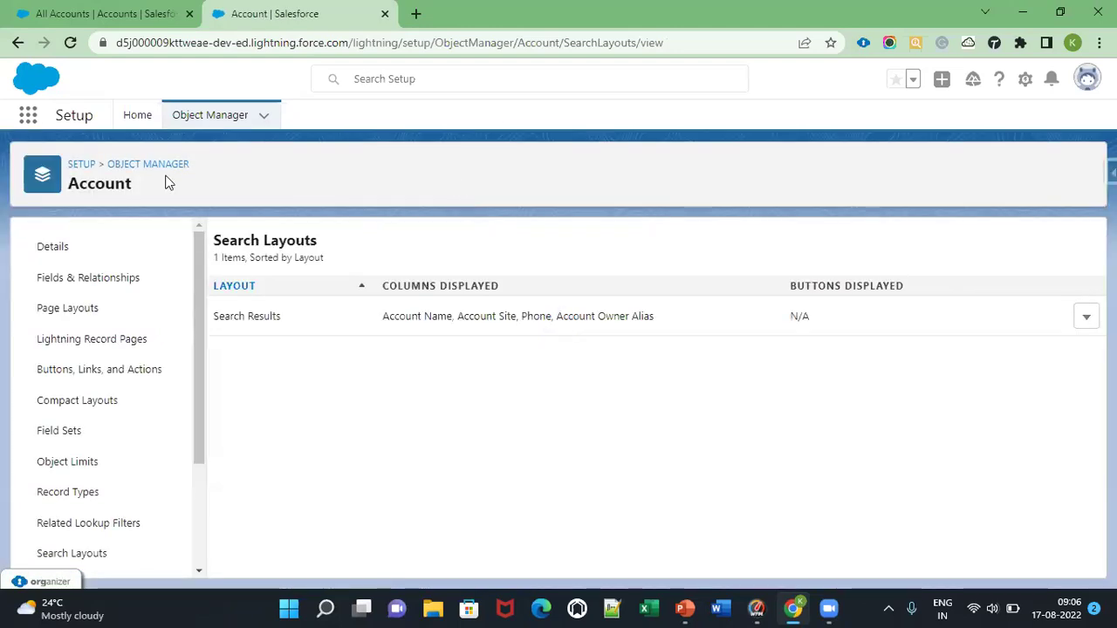
left_click(107, 13)
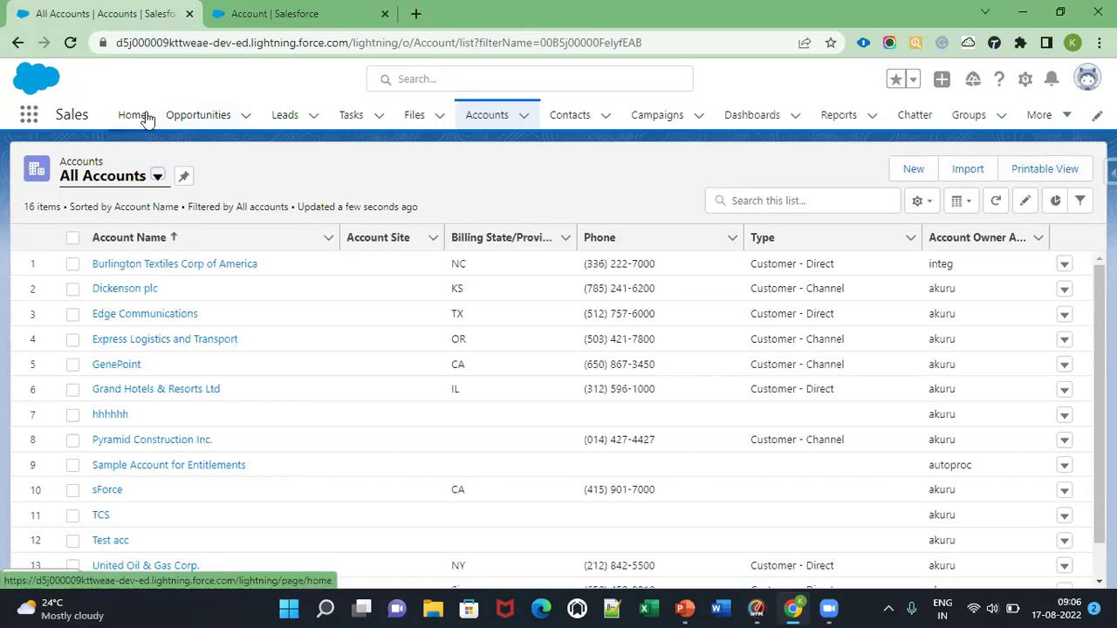
- Reload All Accounts to confirm only Printable View remains, then return to the Setup tab
left_click(71, 43)
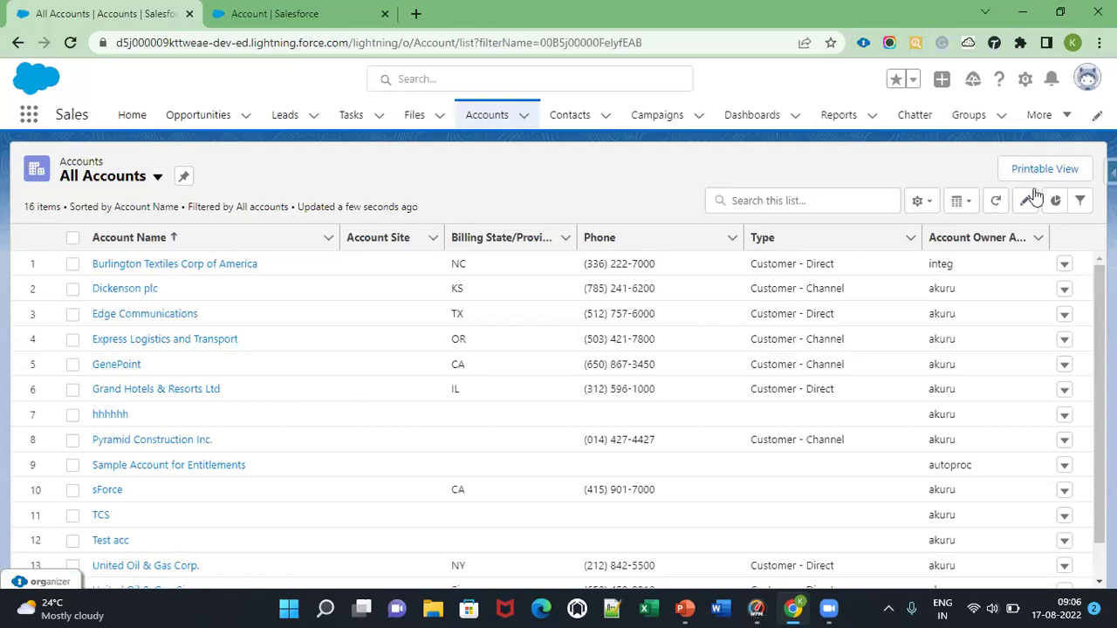
left_click(281, 10)
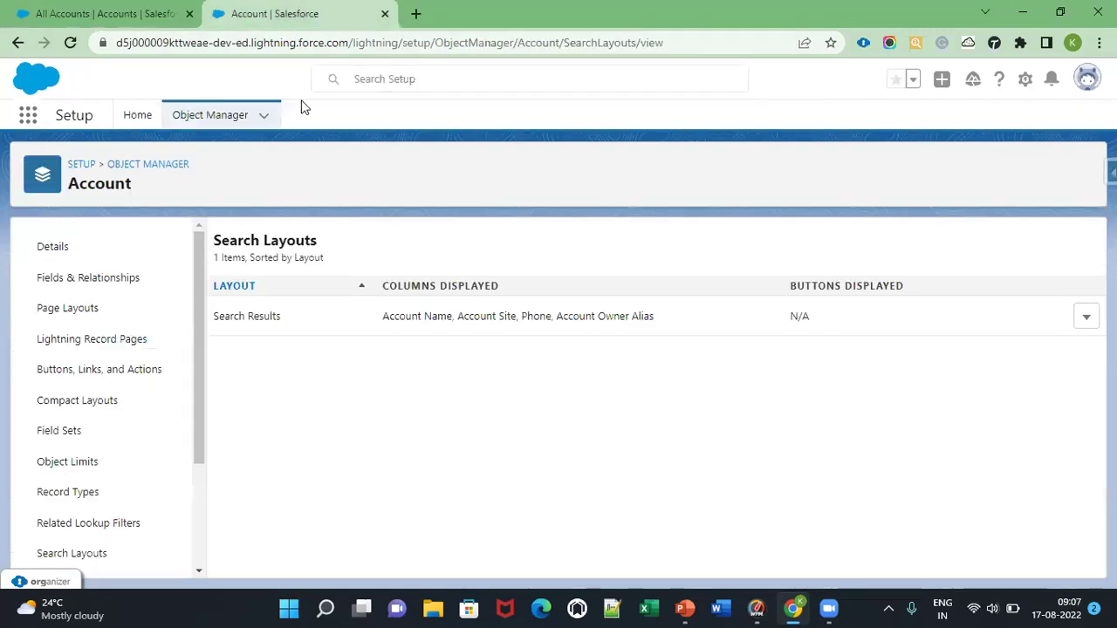
- Edit the Accounts list view buttons to keep New and Import, drop Printable View, and save
scroll(93, 438, "down", 1)
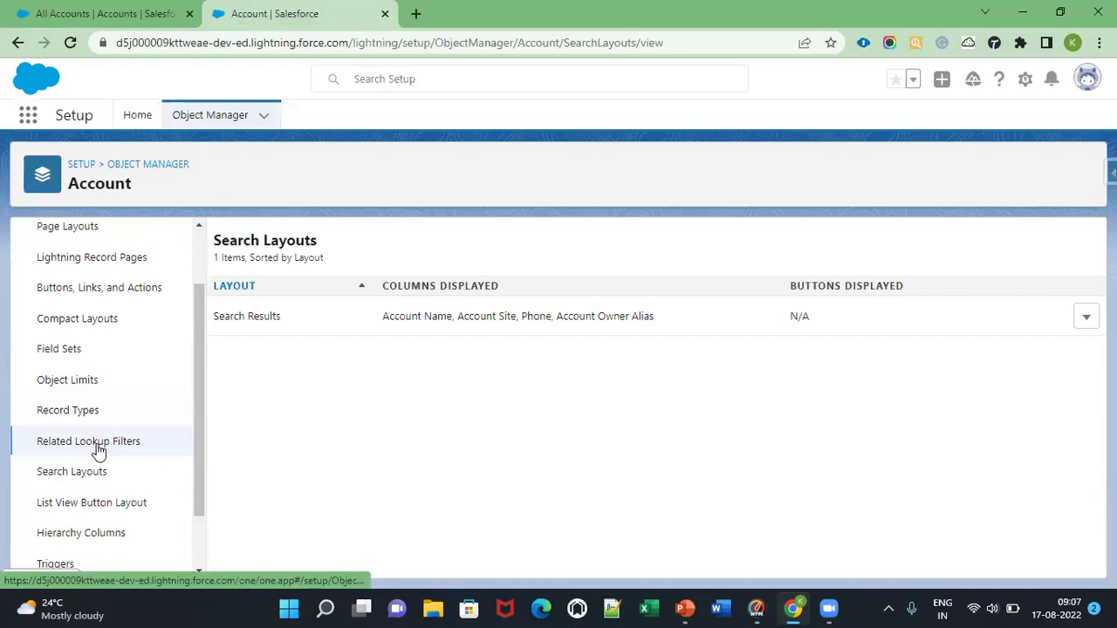
left_click(96, 504)
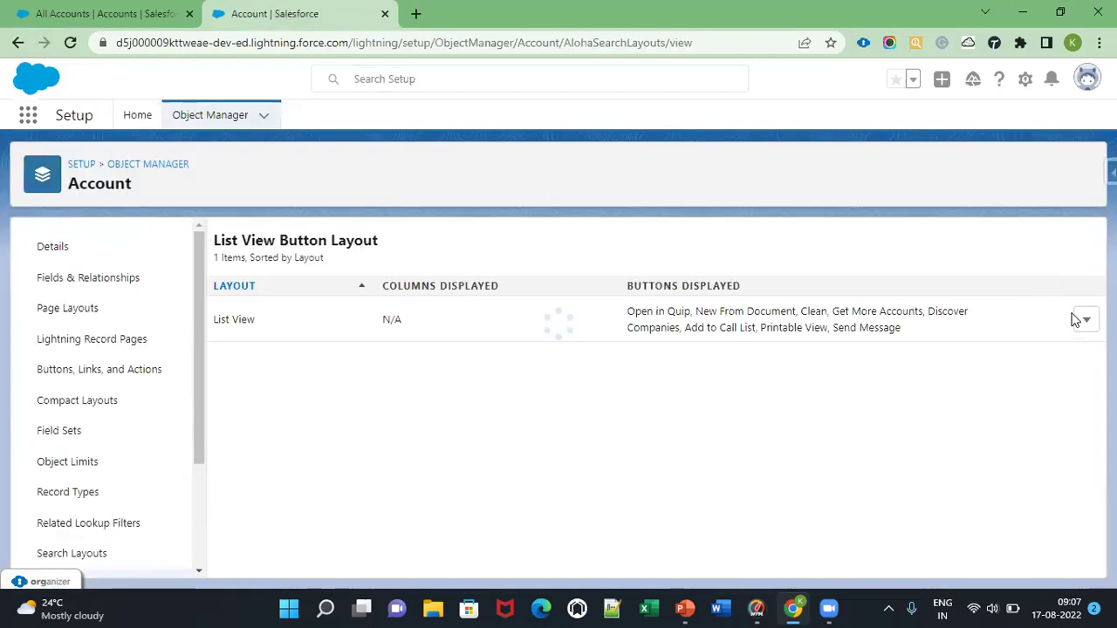
left_click(1086, 320)
left_click(1022, 360)
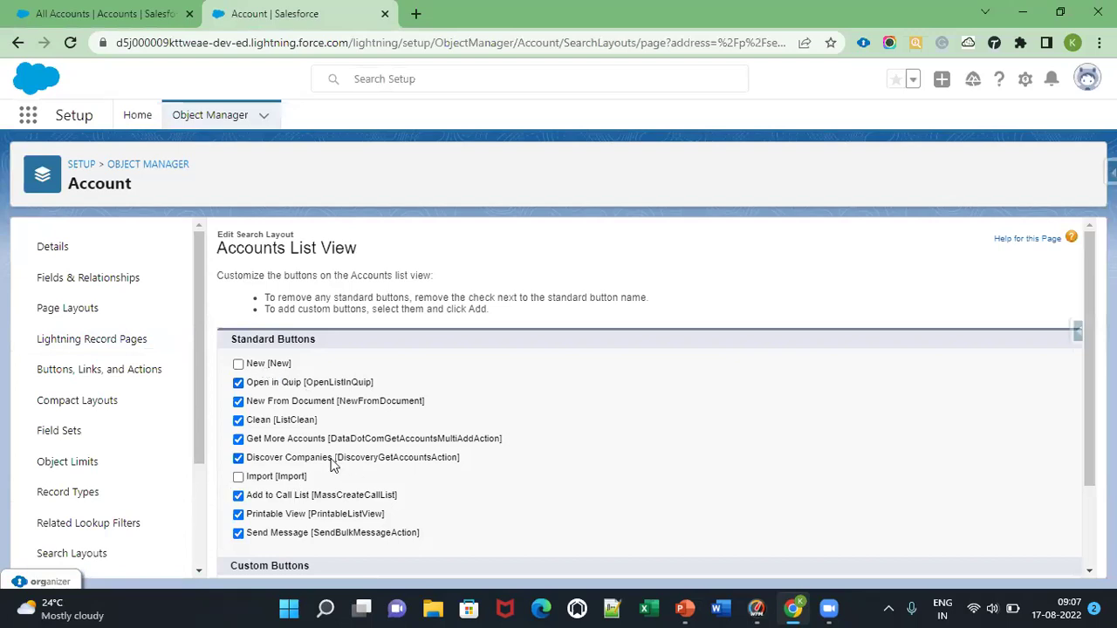
left_click(113, 13)
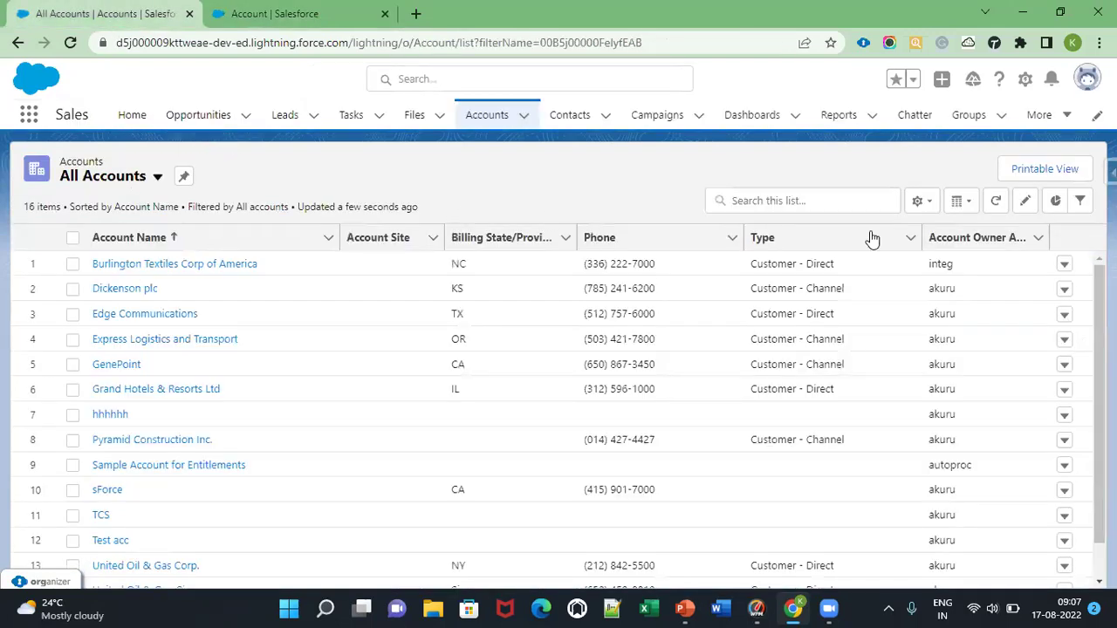
left_click(280, 13)
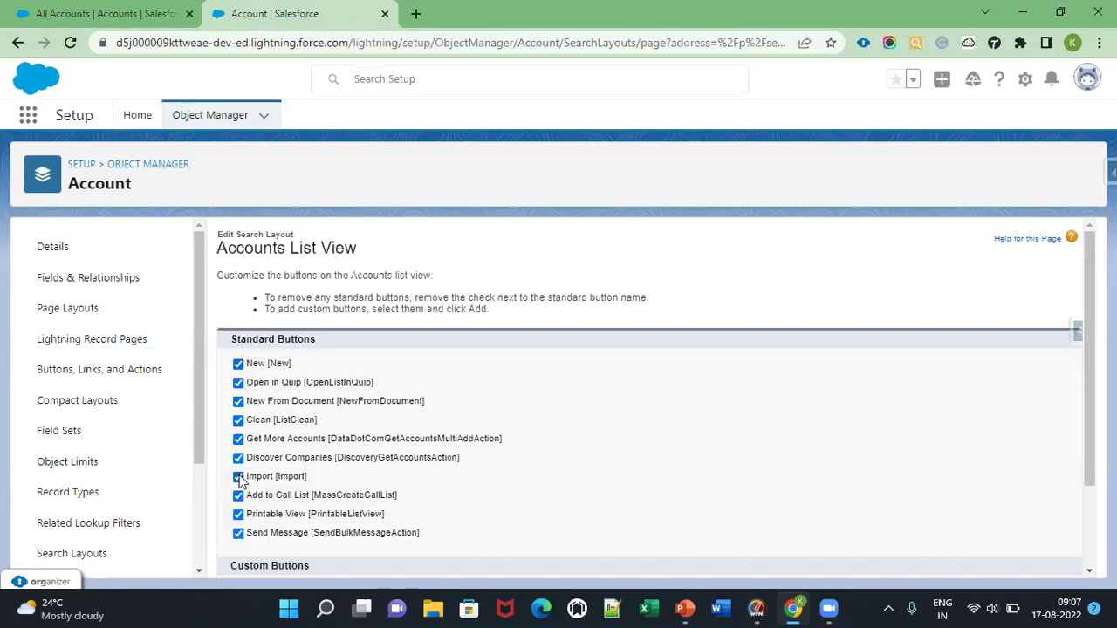
left_click(238, 514)
scroll(476, 451, "down", 2)
left_click(477, 556)
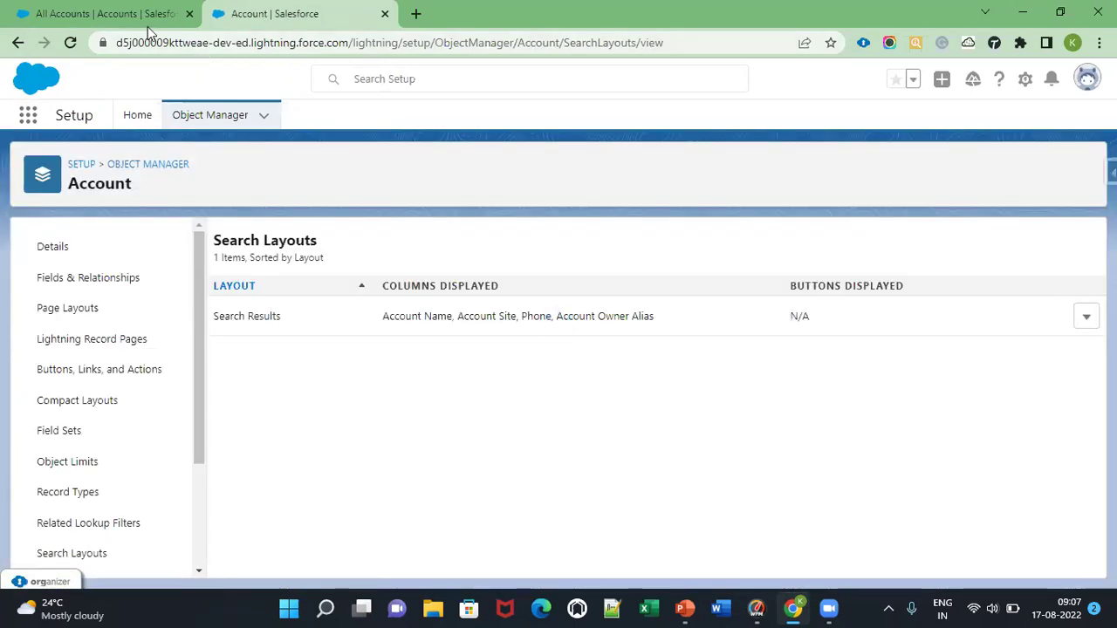
- Reload and reselect the All Accounts list view to see New and Import, then return to the slideshow
left_click(110, 10)
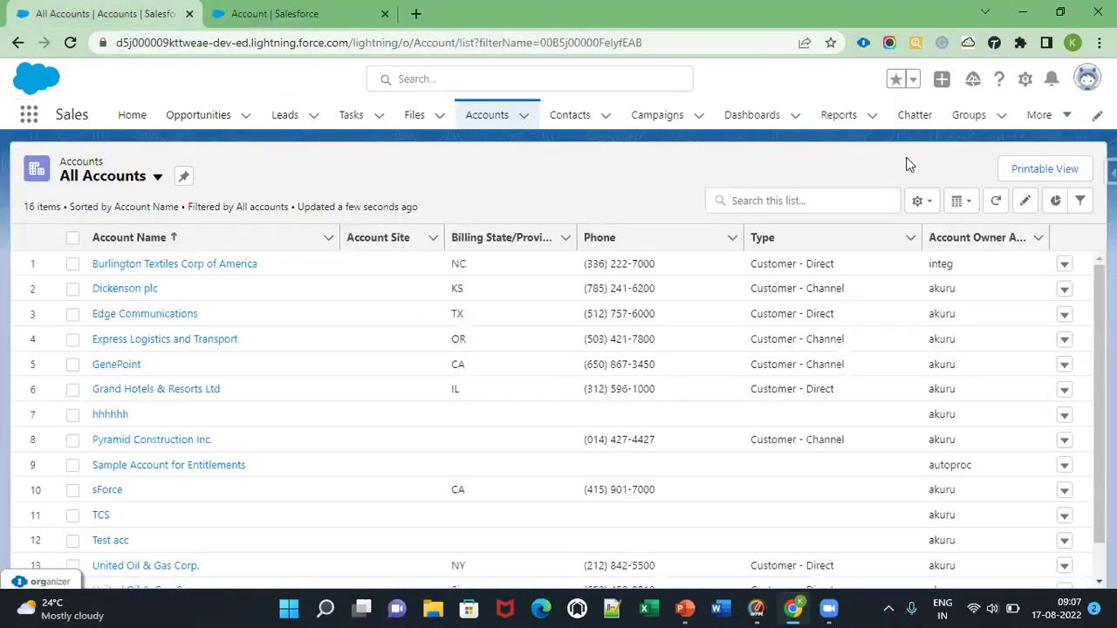
left_click(103, 42)
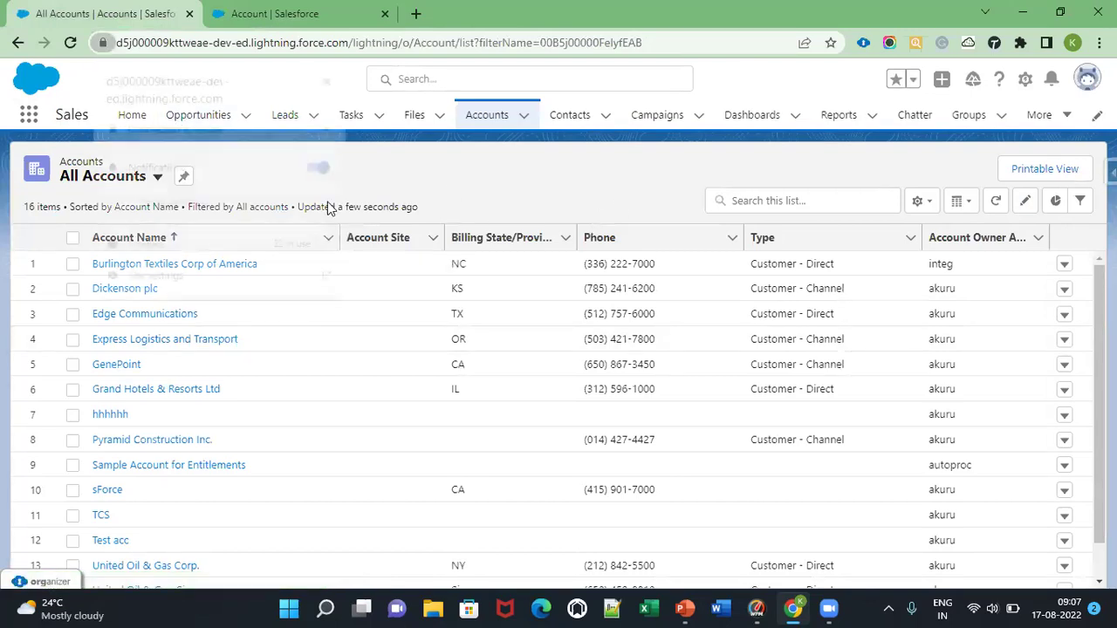
left_click(70, 43)
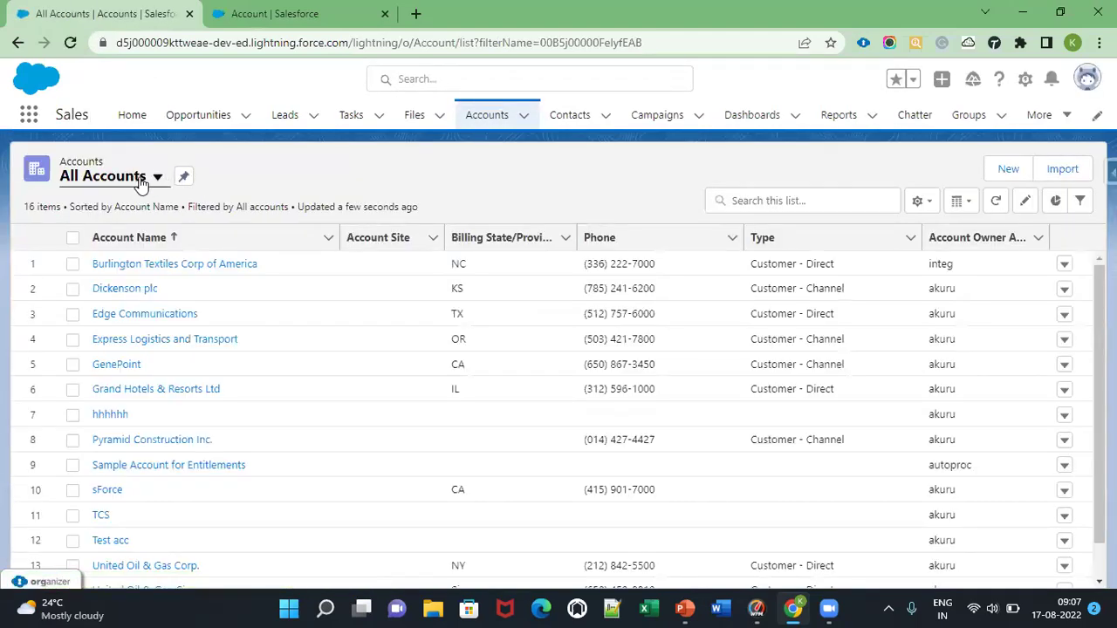
left_click(140, 179)
left_click(157, 246)
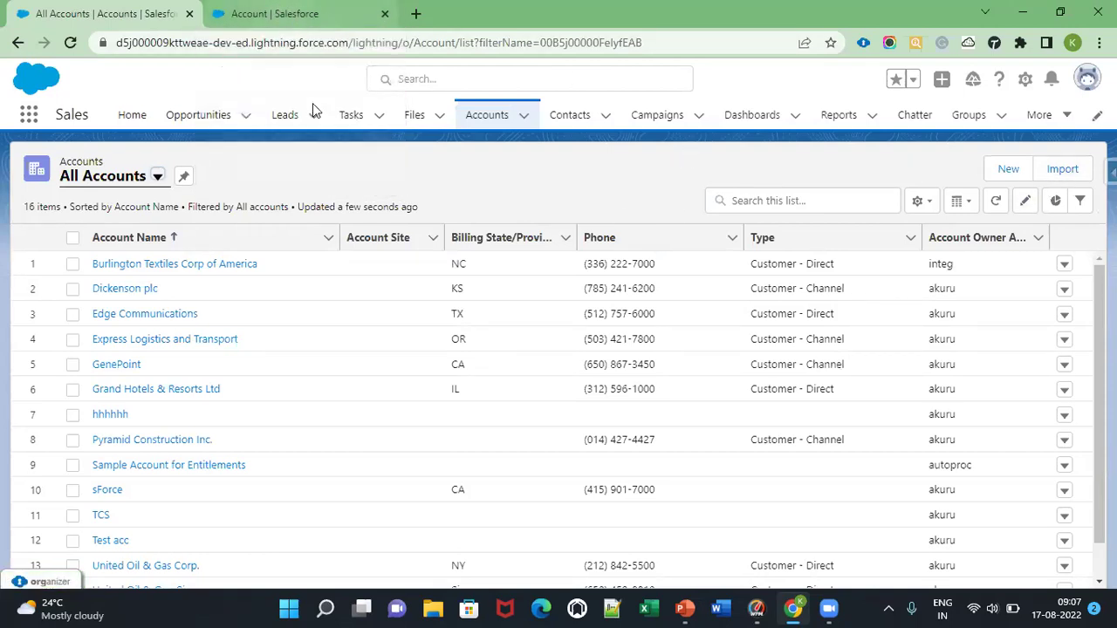
key("alt+Tab")
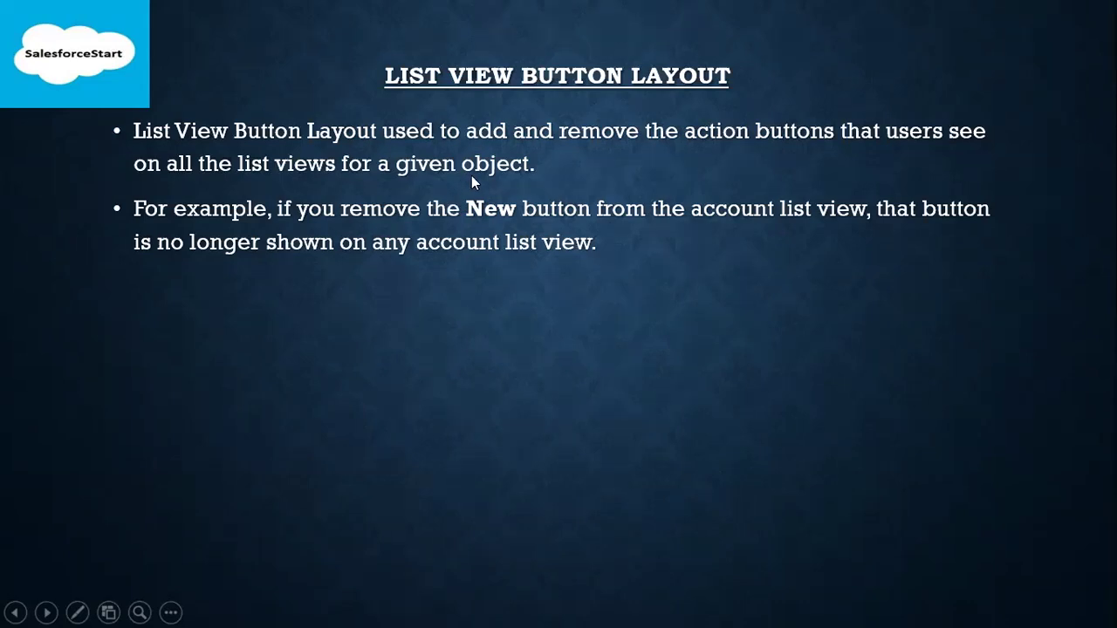
- Advance to the List View Button Layout Customization slide, then reopen the Salesforce Accounts page
left_click(679, 290)
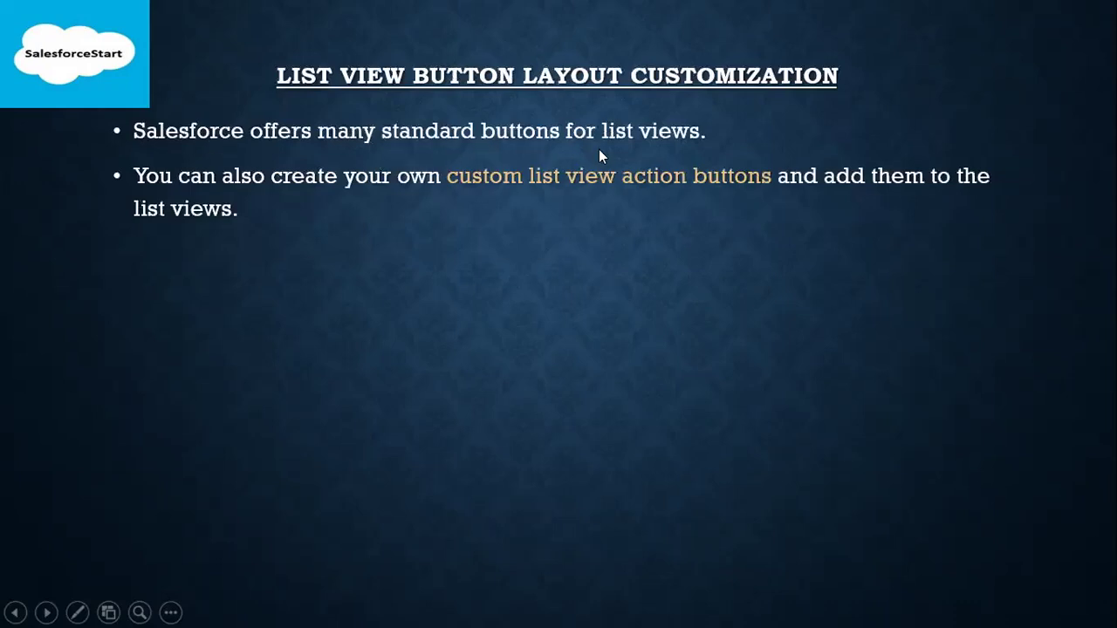
key("super+Tab")
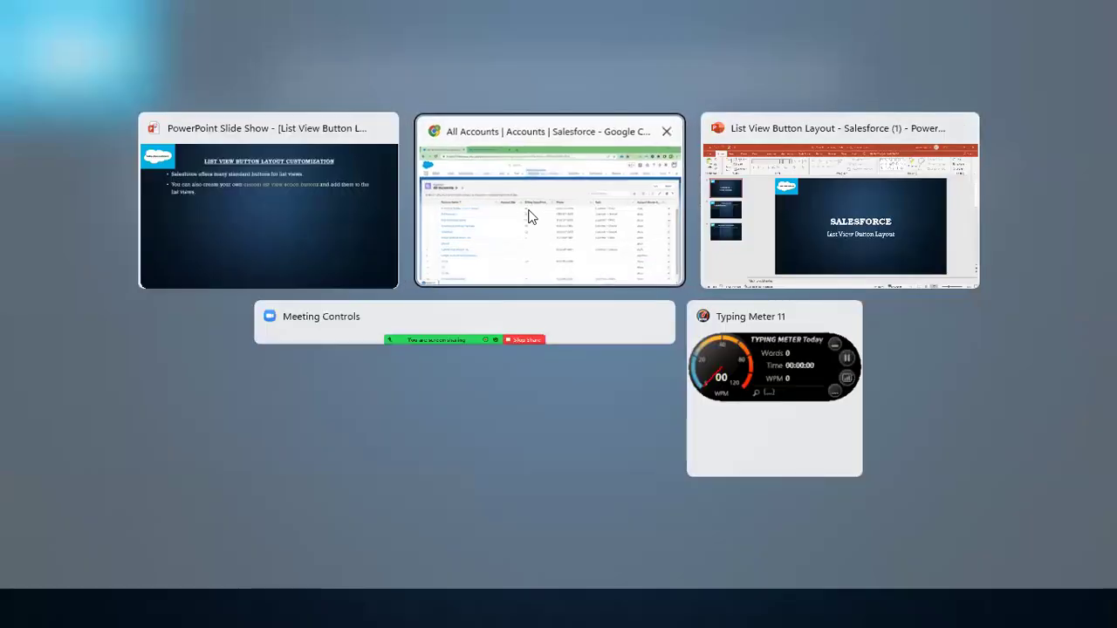
left_click(530, 214)
left_click(494, 118)
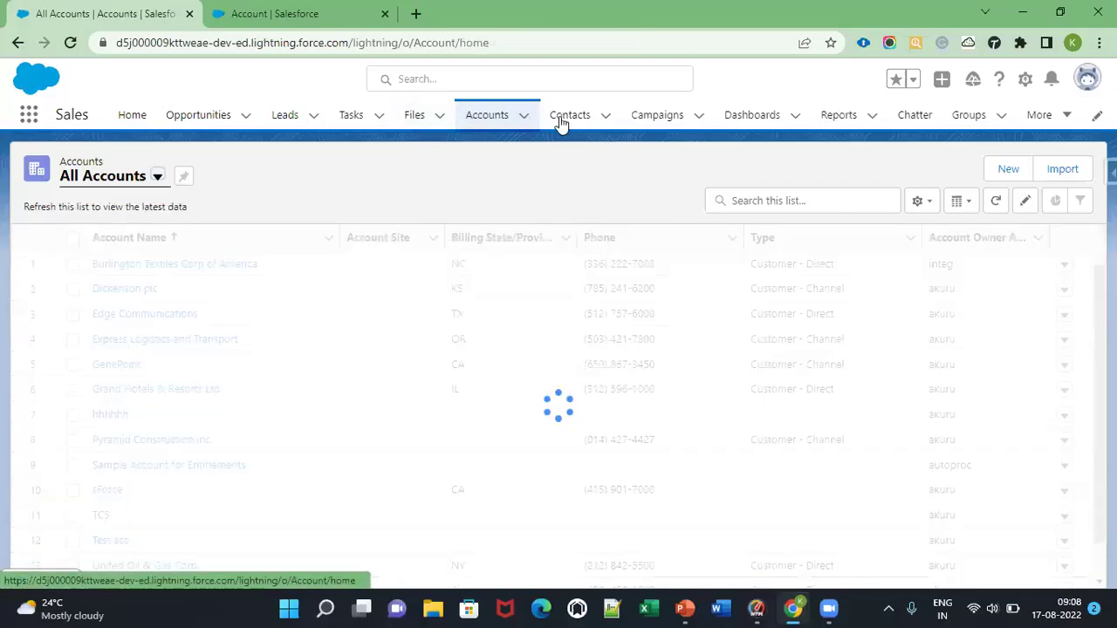
- Visit the Contacts, Campaigns and Dashboards pages, glance at the slide, then return to Recently Viewed accounts
left_click(568, 119)
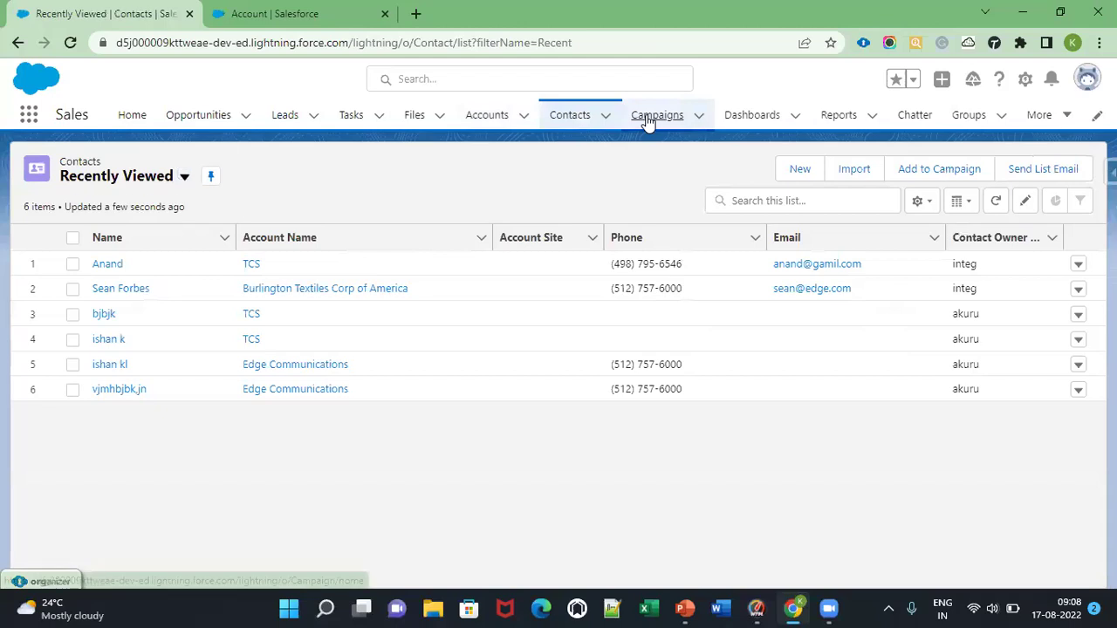
left_click(642, 120)
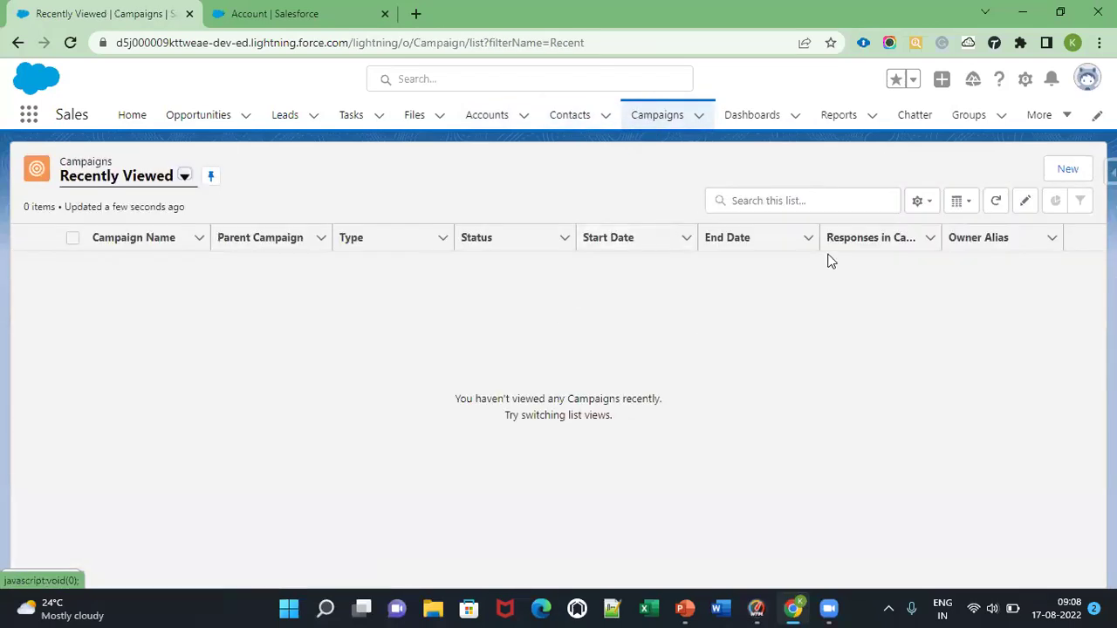
left_click(733, 124)
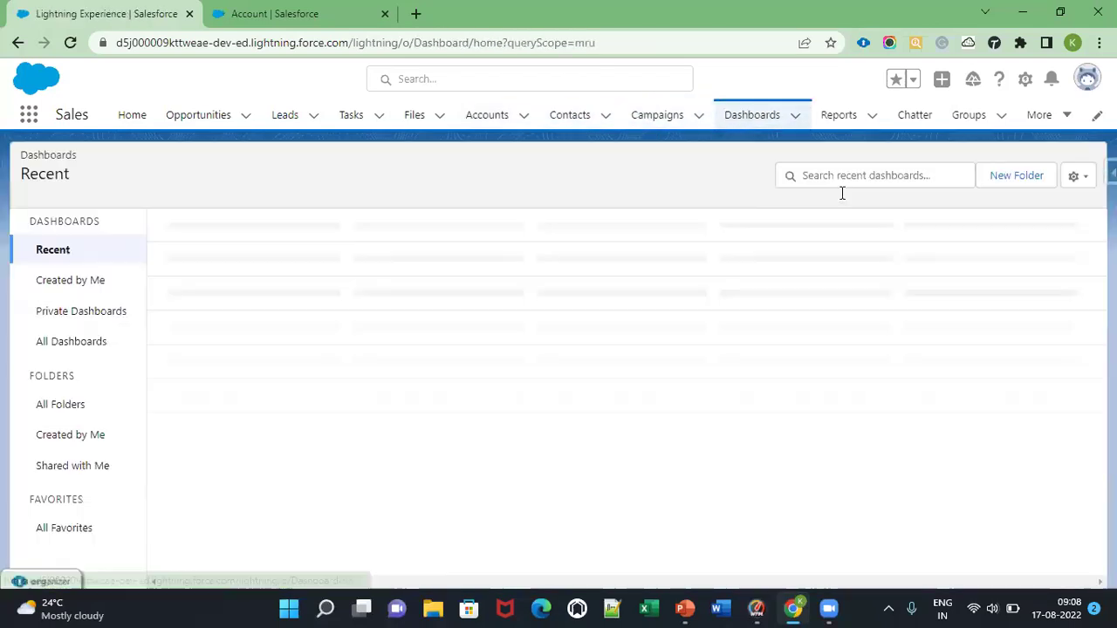
key("alt+Tab")
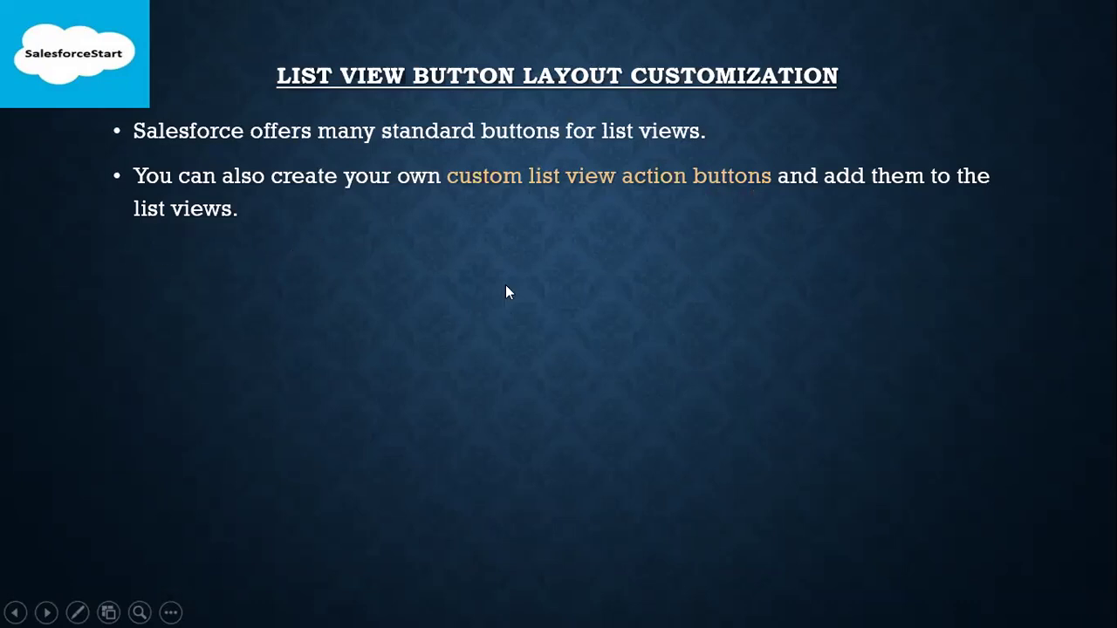
key("alt+Tab")
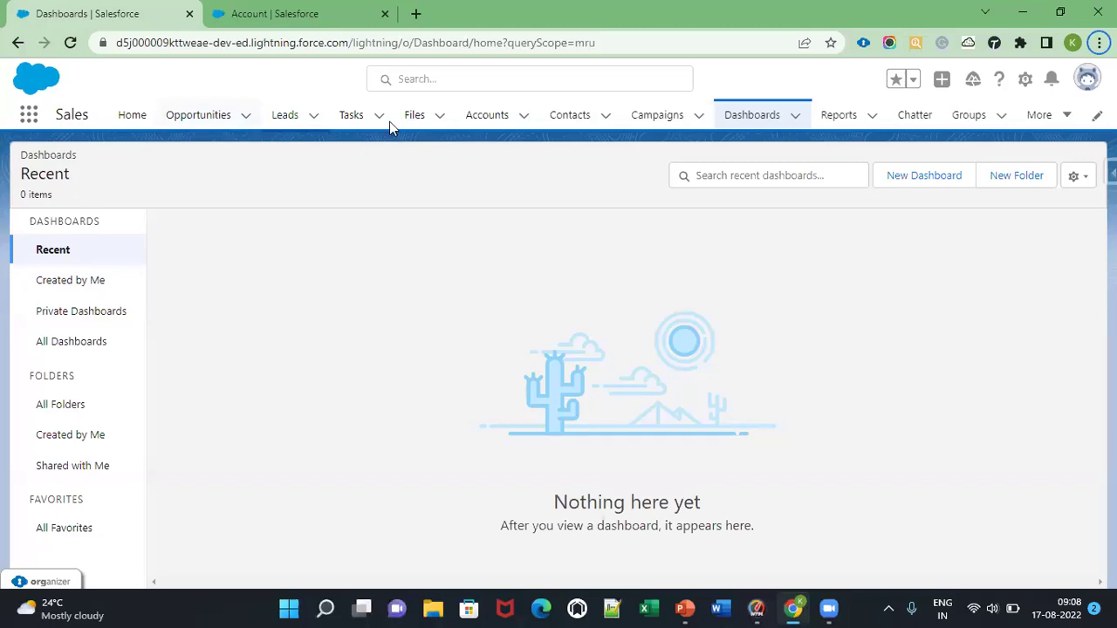
left_click(481, 114)
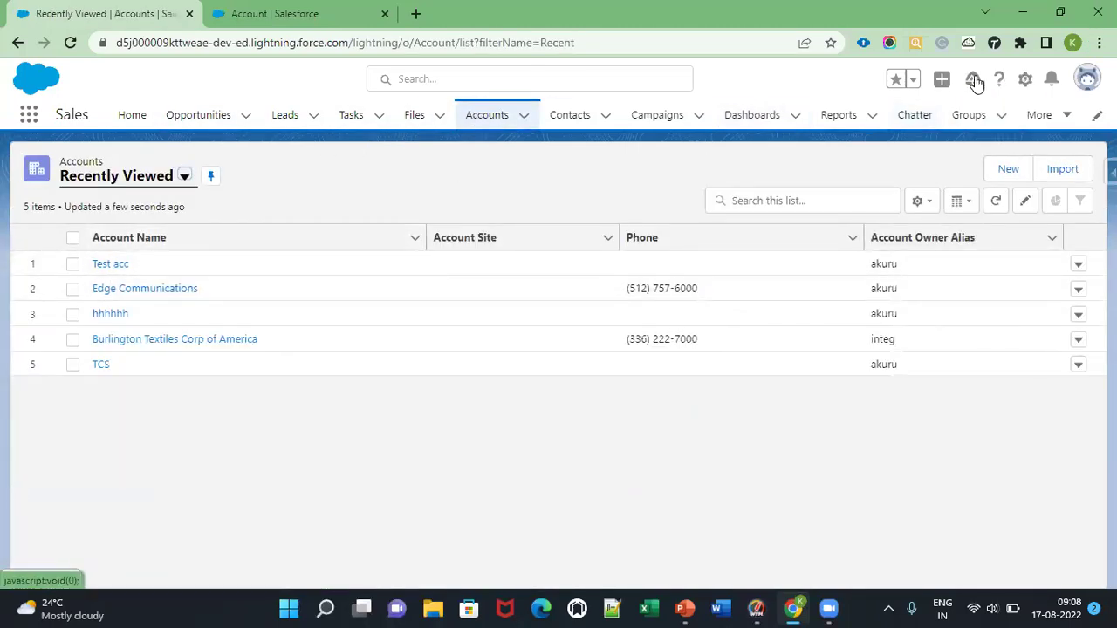
- Edit the Account object's List View Button Layout and begin a new custom list button
left_click(1024, 79)
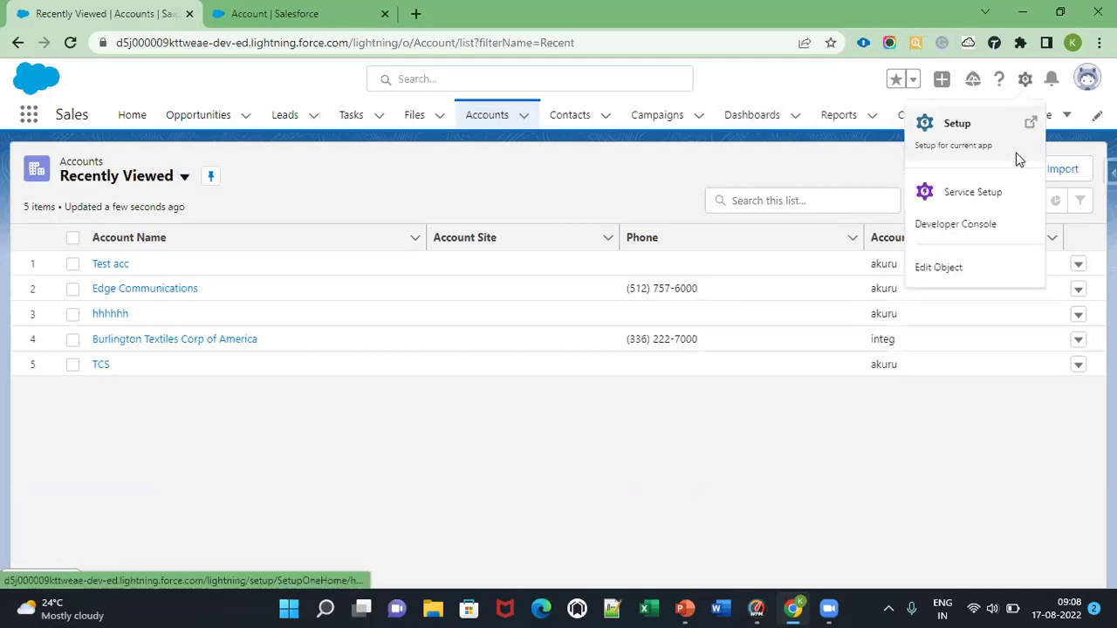
left_click(970, 264)
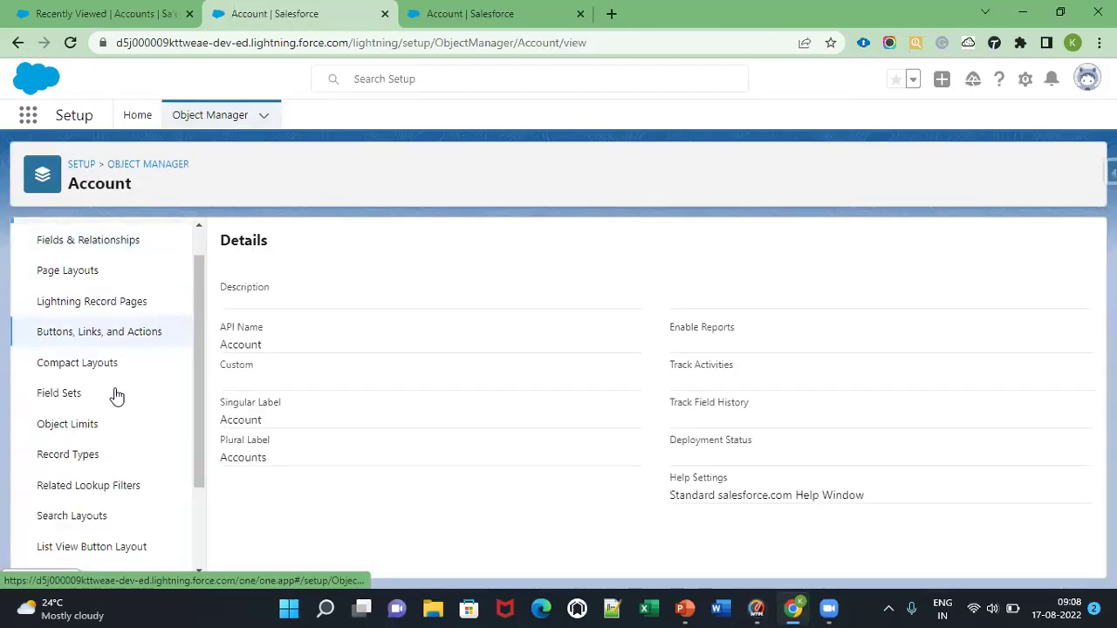
scroll(113, 418, "down", 3)
left_click(109, 429)
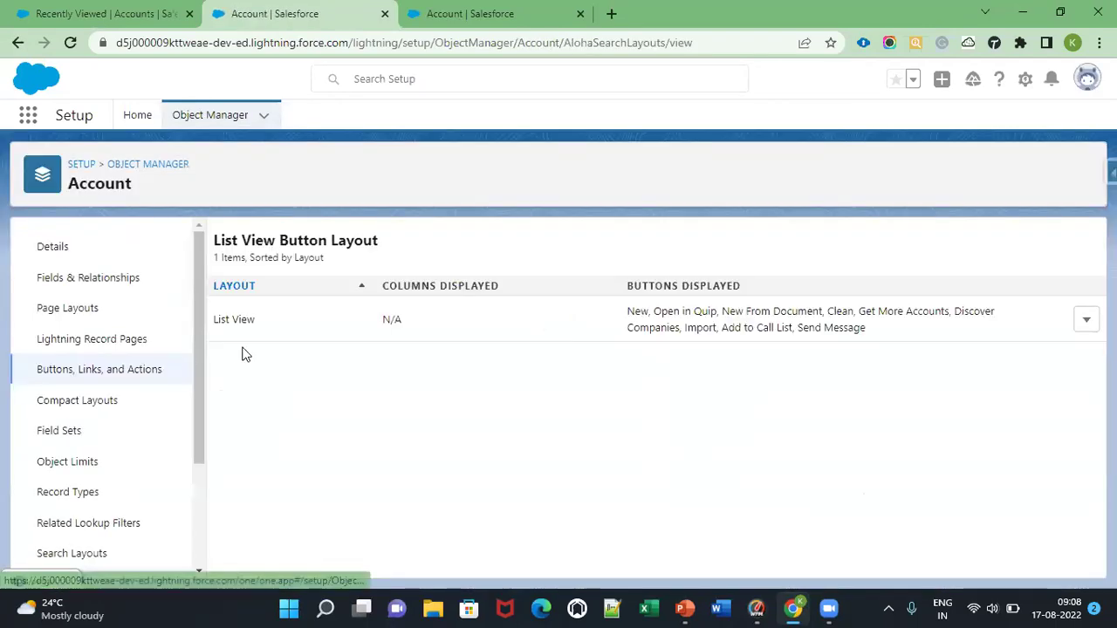
left_click(1087, 320)
left_click(1040, 364)
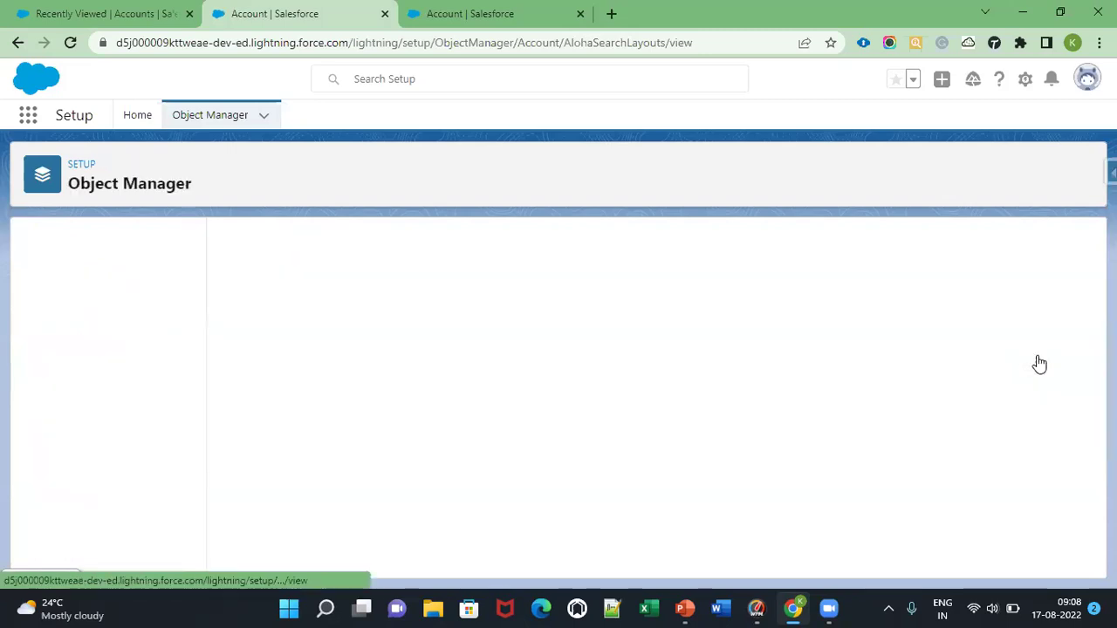
scroll(295, 386, "down", 1)
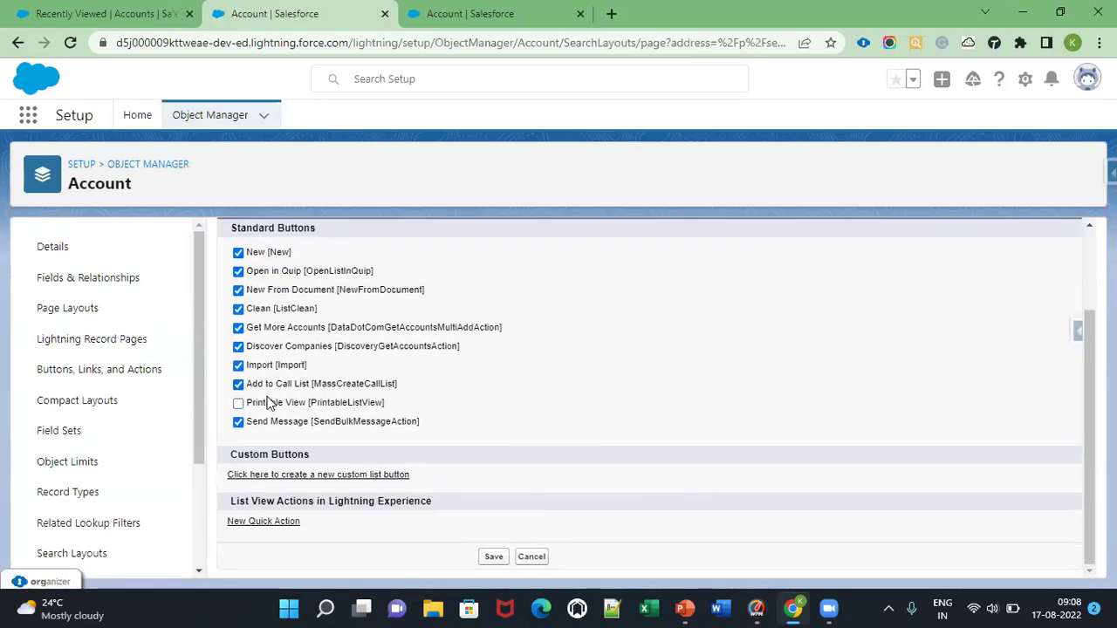
left_click(321, 477)
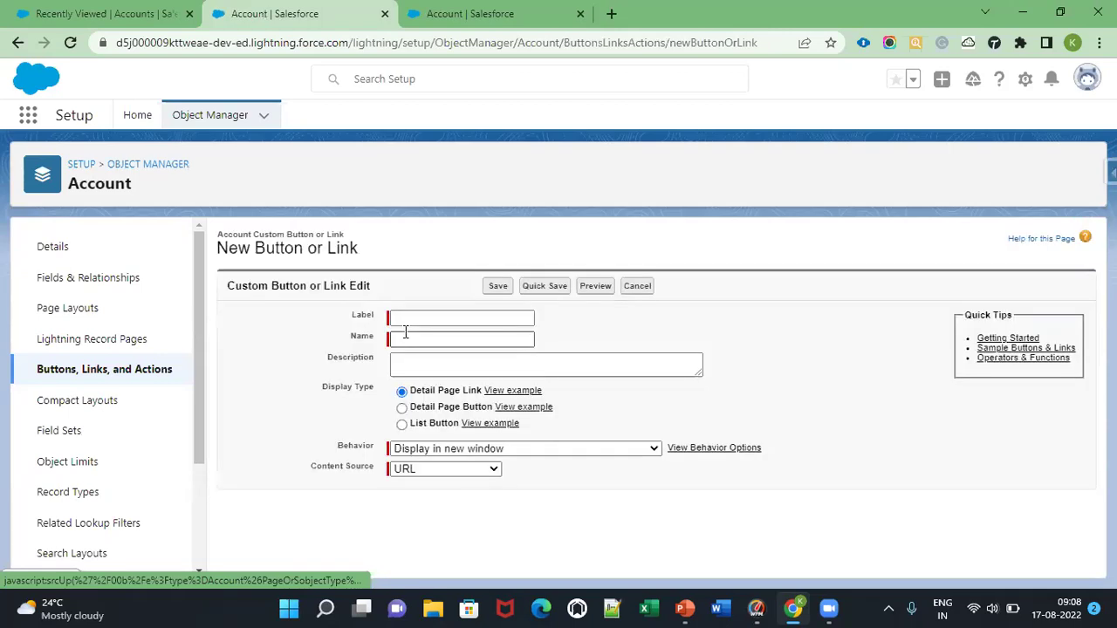
- Label the button 'new button', name it new_button, and make it a List Button
left_click(412, 320)
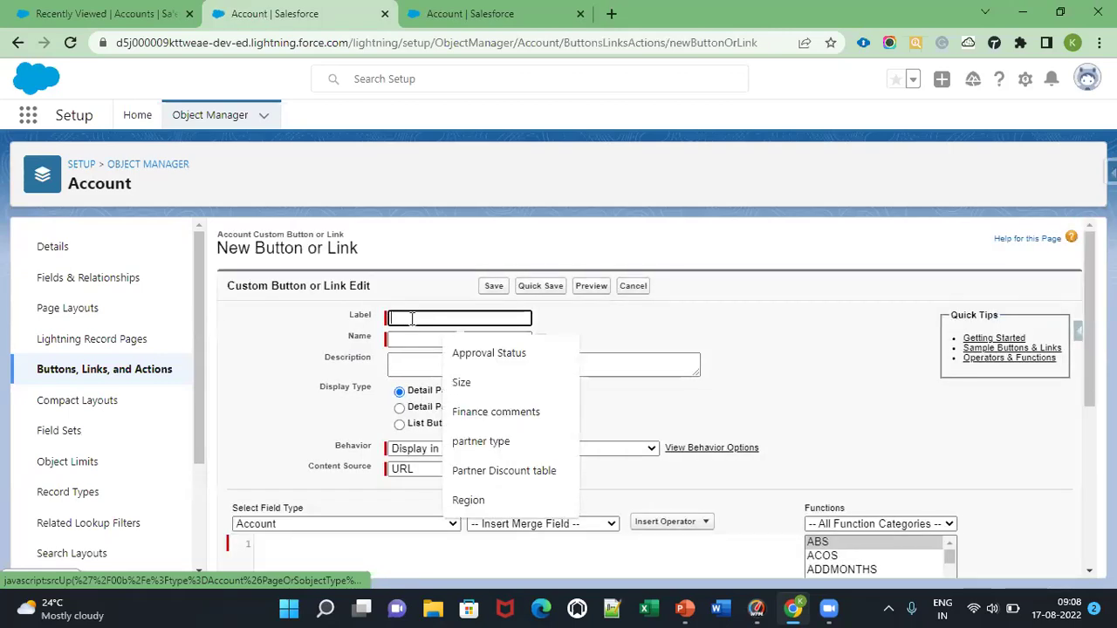
type("new")
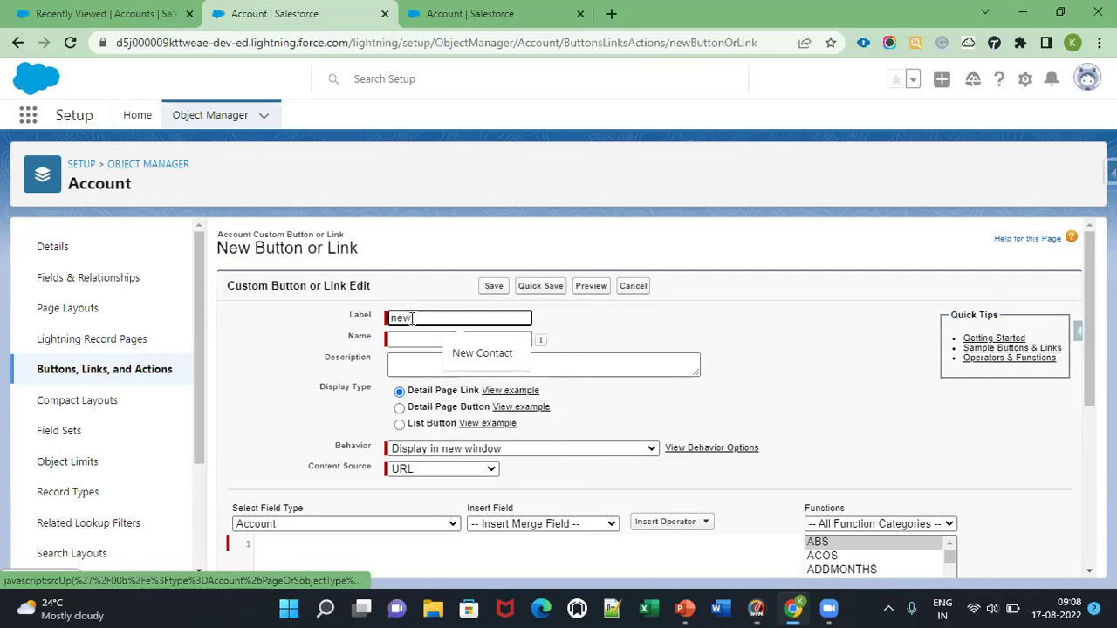
type(" button")
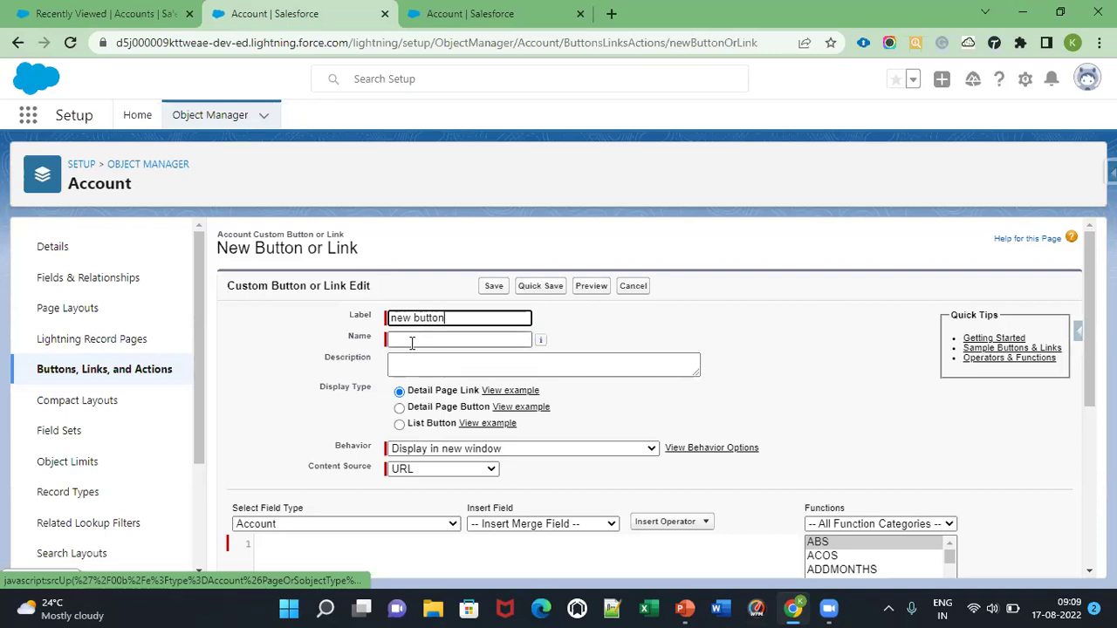
left_click(412, 342)
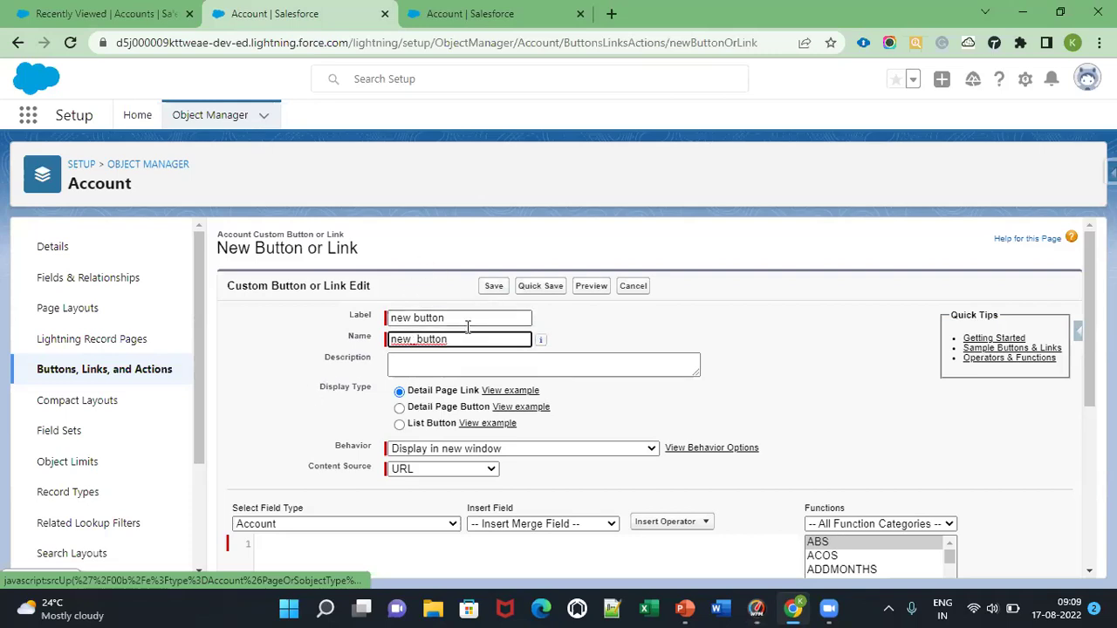
left_click(399, 425)
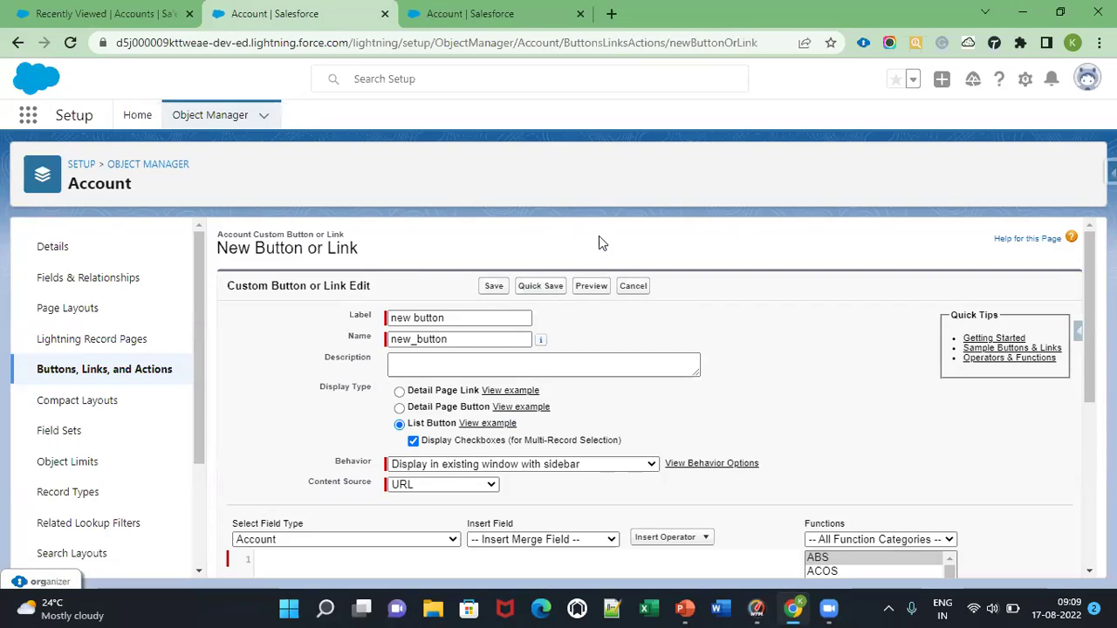
- Check the Accounts list views, then return to the button form's formula editor
left_click(113, 13)
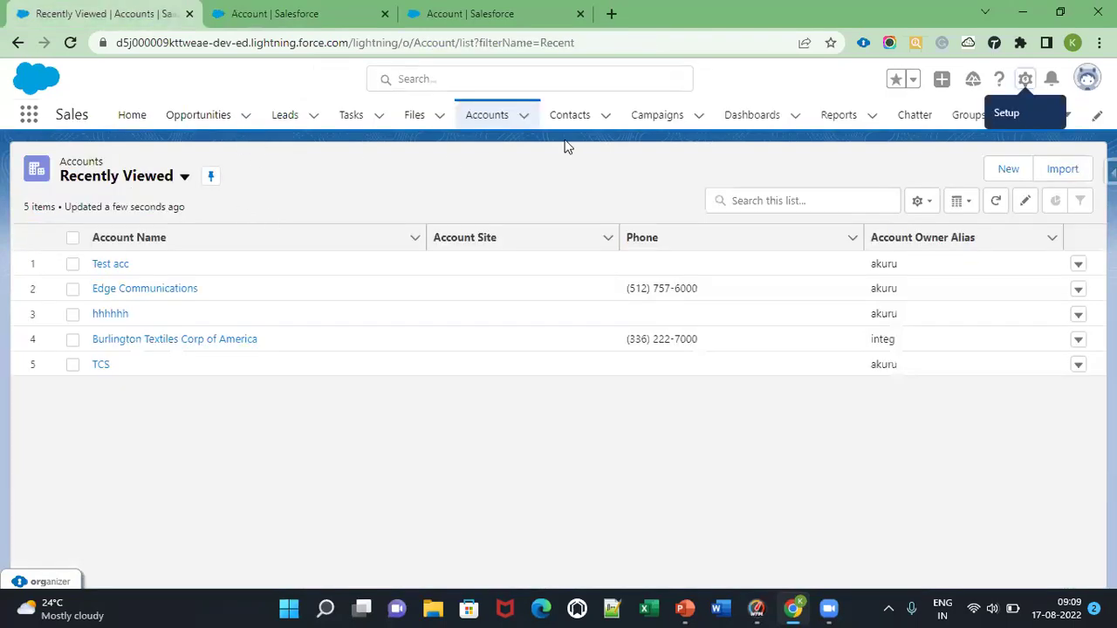
left_click(184, 179)
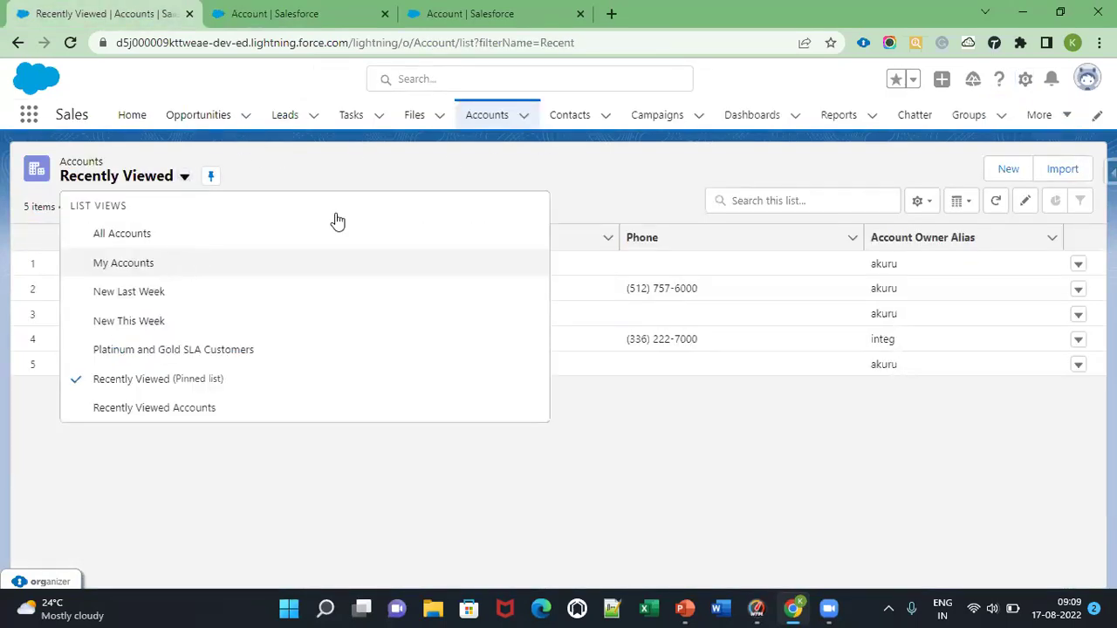
left_click(288, 14)
scroll(612, 358, "down", 2)
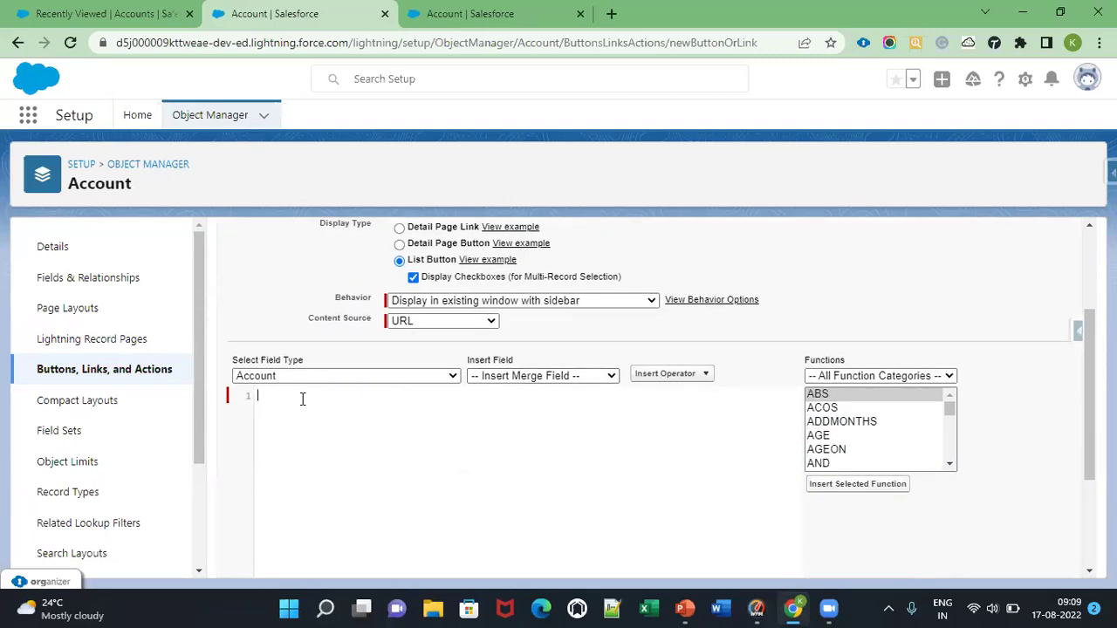
- Load salesforcestart.com in a new Chrome tab and copy its web address
left_click(611, 15)
left_click(502, 46)
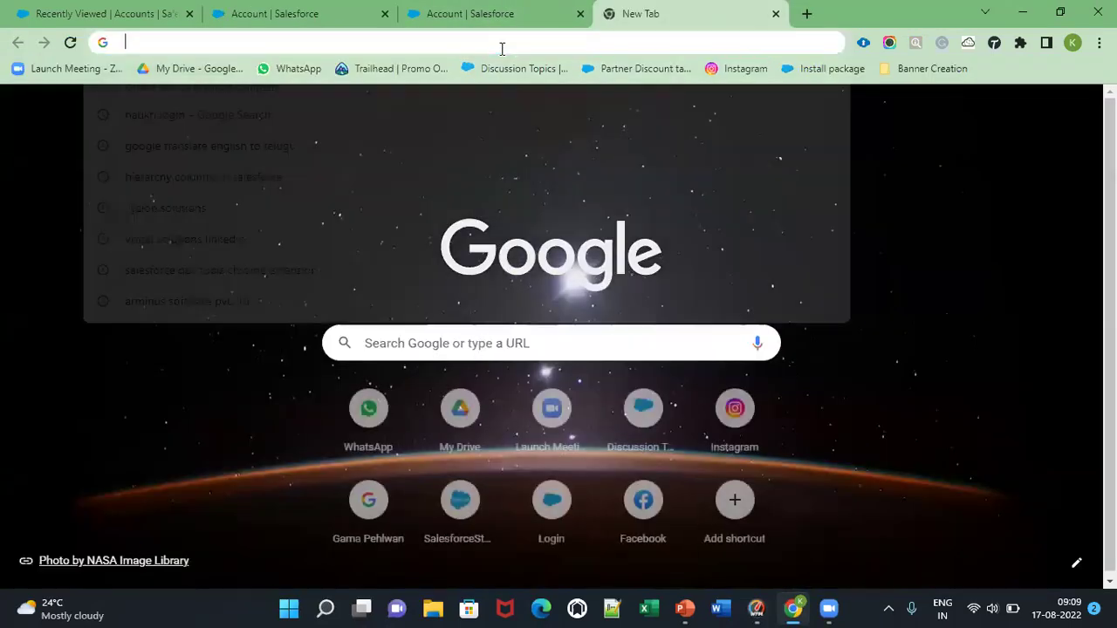
type("salesfor")
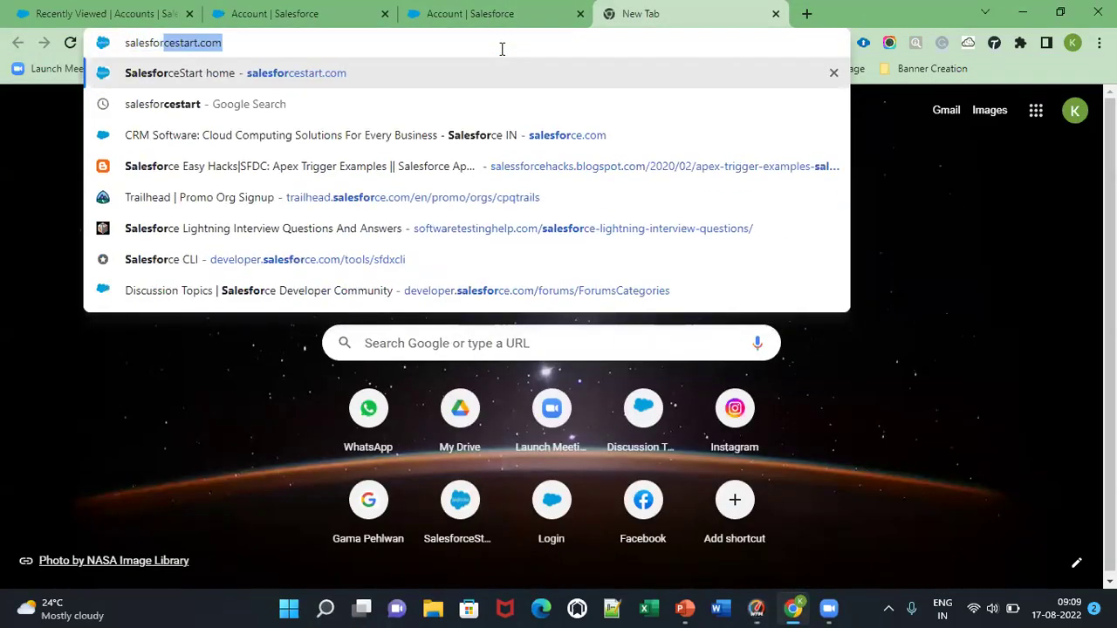
key("Return")
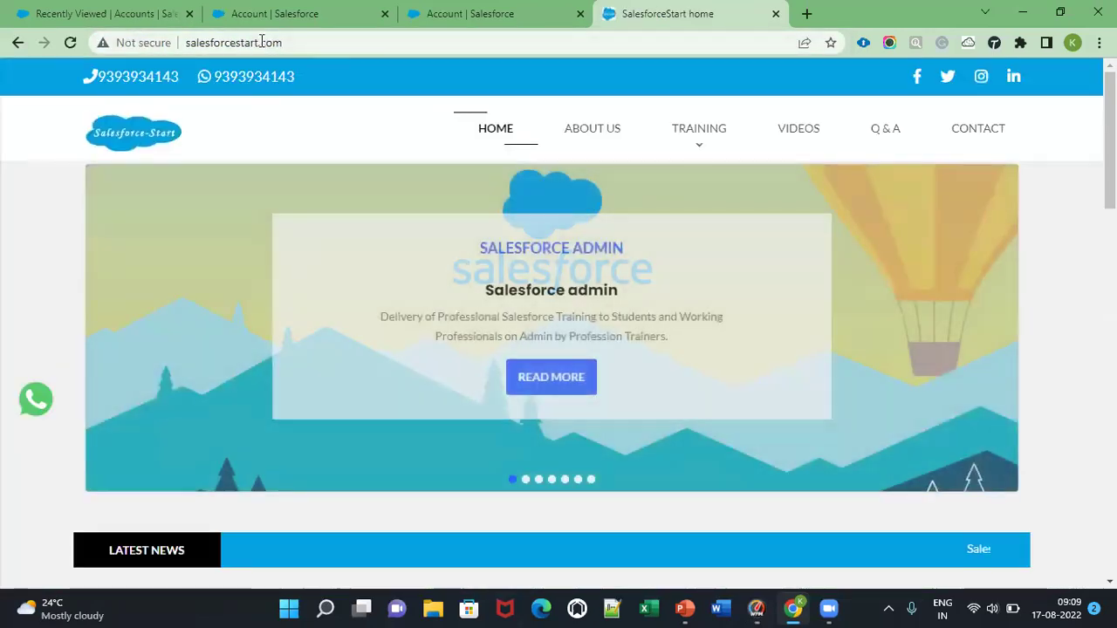
left_click_drag(305, 43, 262, 37)
left_click(263, 41)
key("ctrl+c")
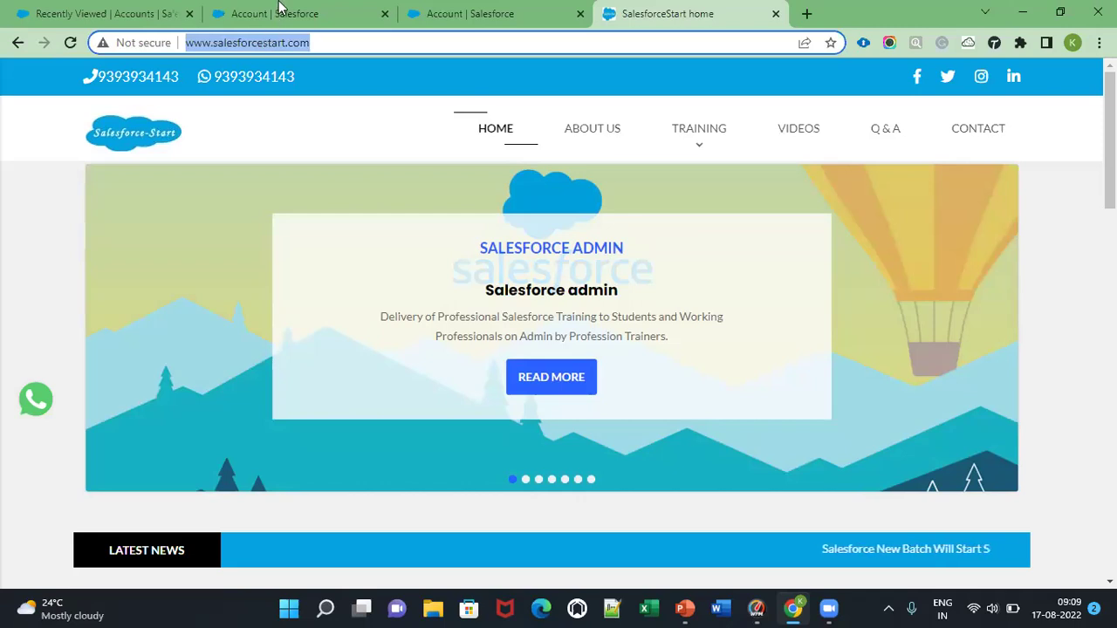
left_click(262, 13)
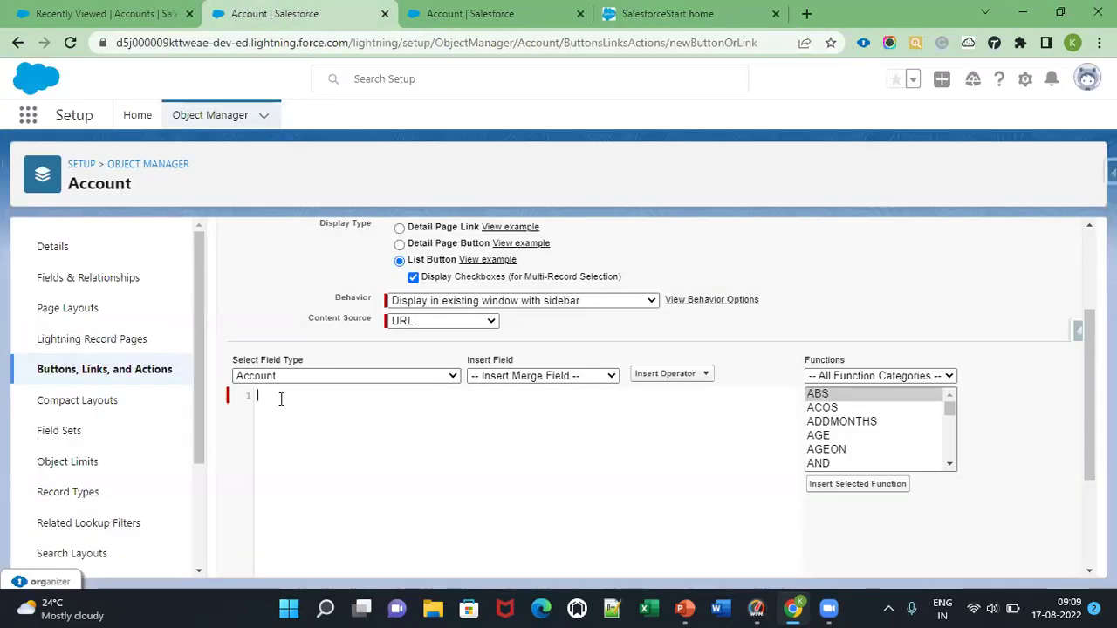
key("ctrl+v")
scroll(471, 392, "down", 2)
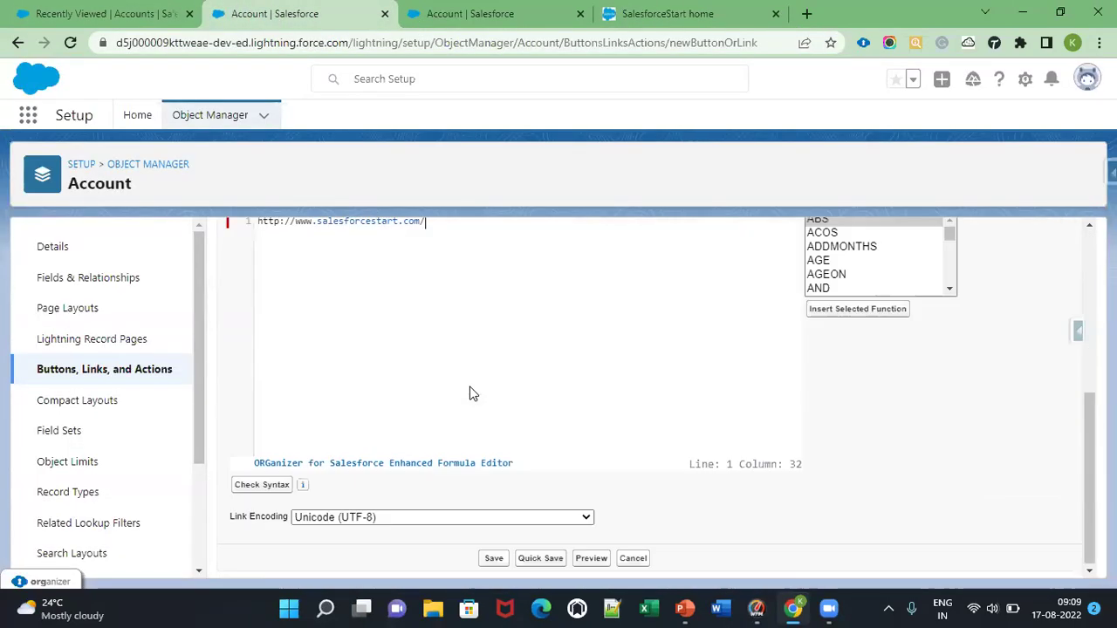
scroll(502, 561, "up", 2)
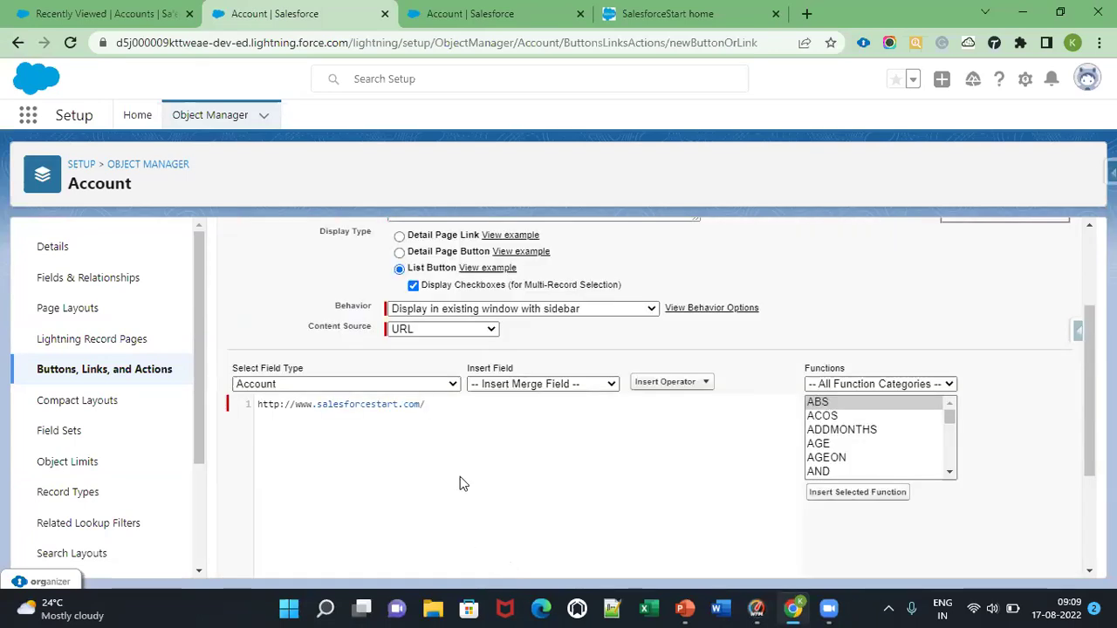
scroll(511, 459, "down", 2)
left_click(498, 558)
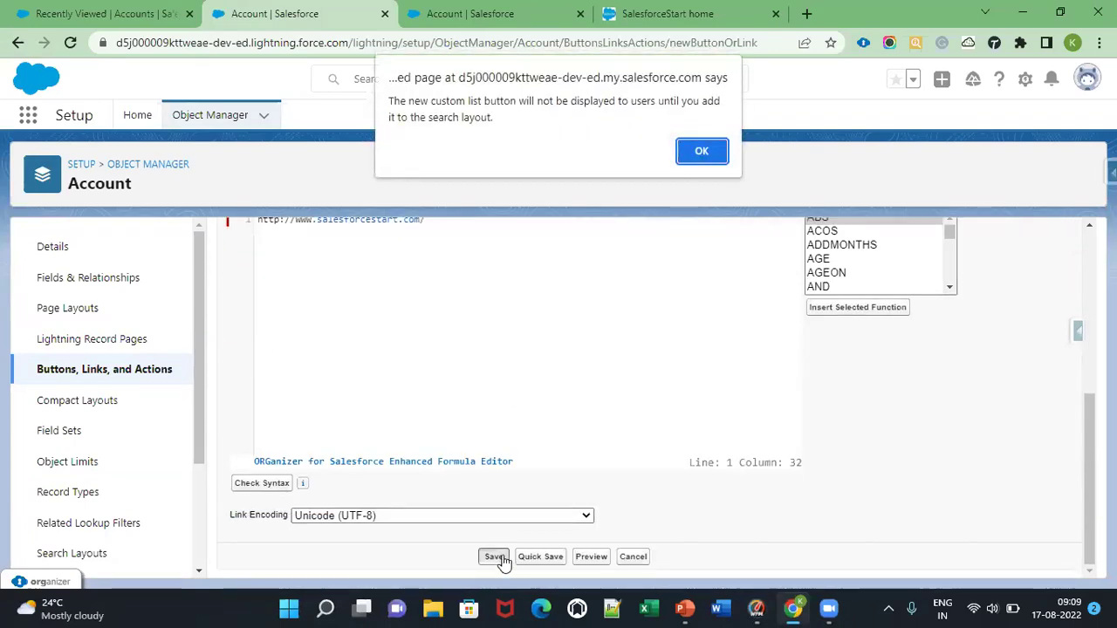
left_click(704, 152)
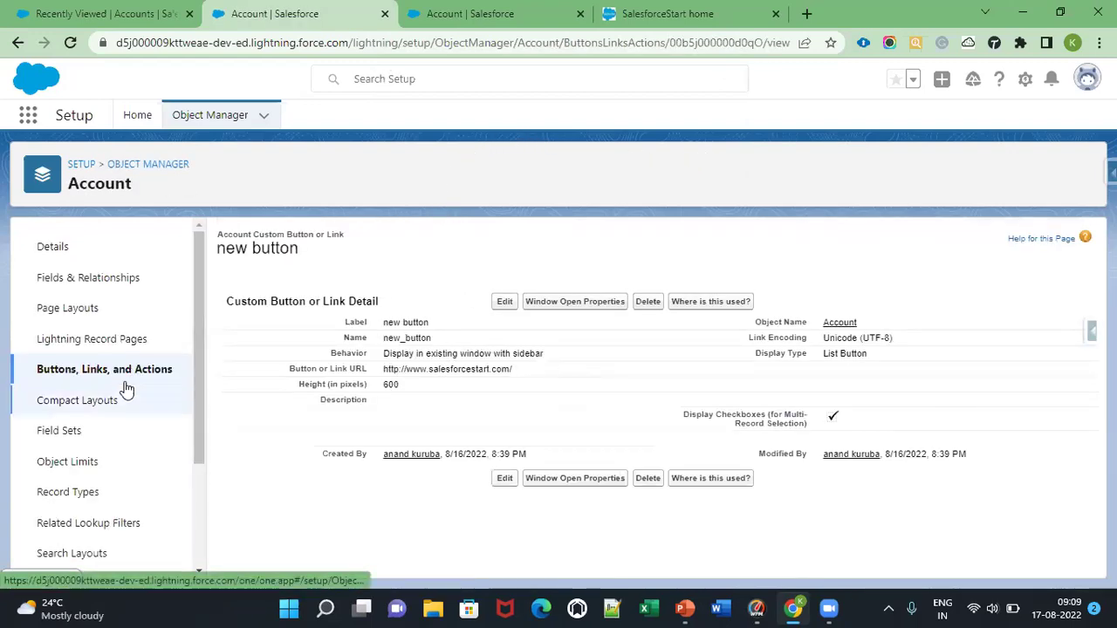
scroll(103, 422, "down", 2)
- Move 'new button' into Selected Buttons on the Account List View layout and save
left_click(103, 434)
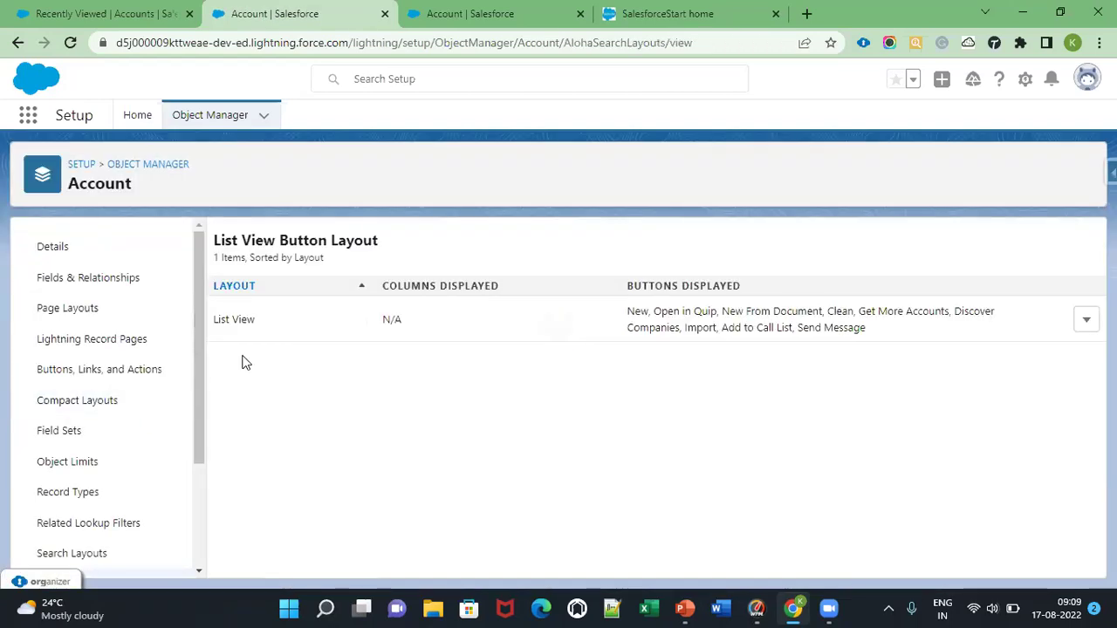
left_click(1085, 321)
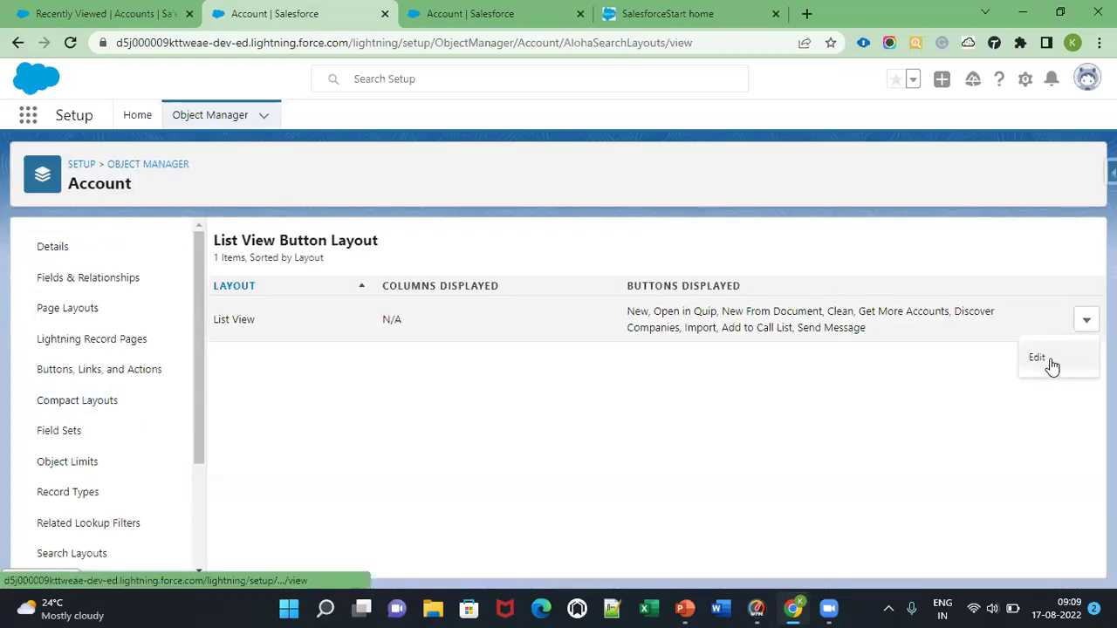
left_click(1050, 363)
scroll(323, 392, "down", 3)
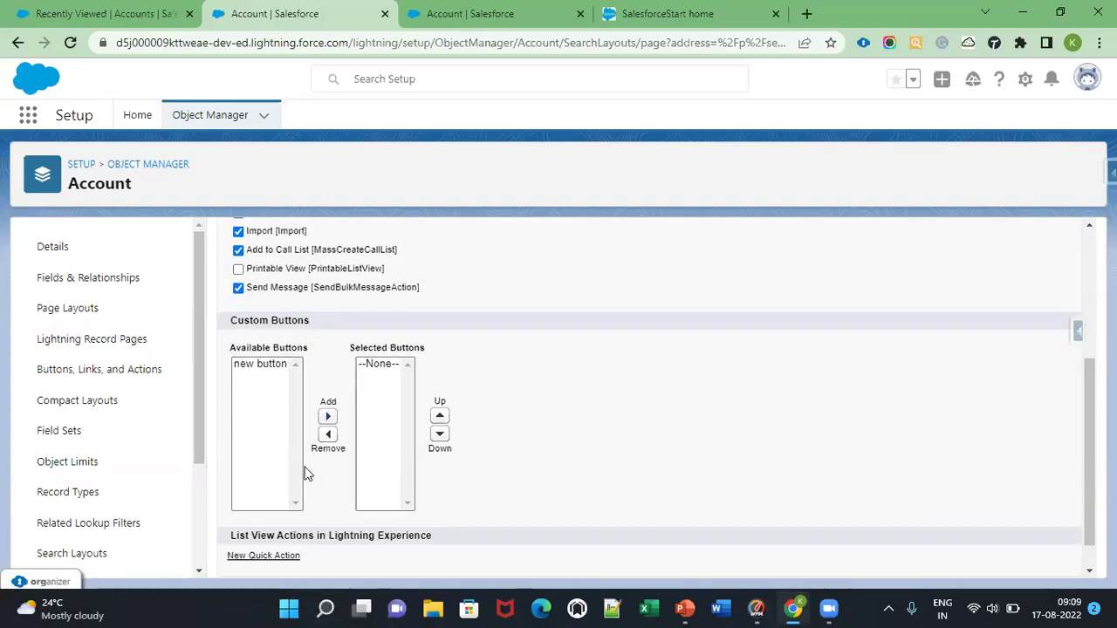
left_click(259, 365)
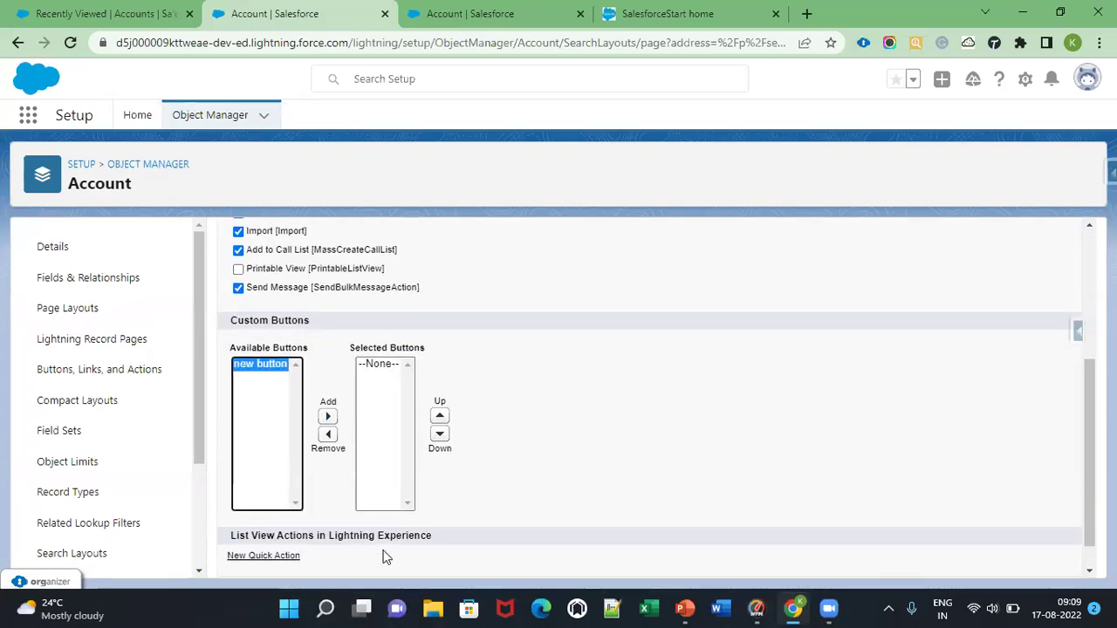
left_click(327, 416)
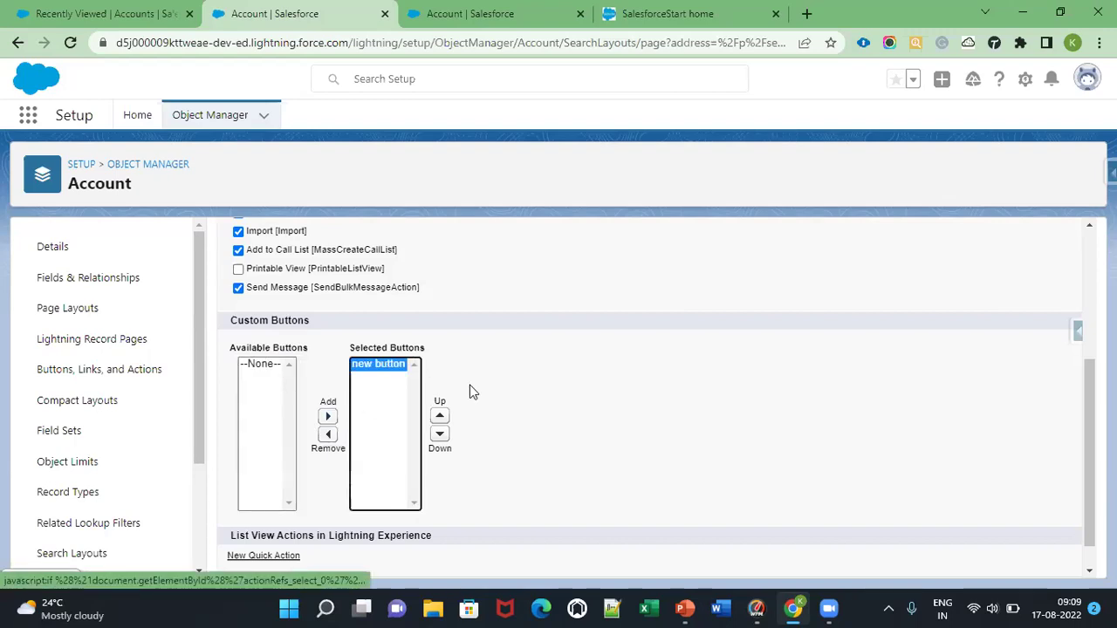
scroll(470, 385, "down", 2)
left_click(493, 557)
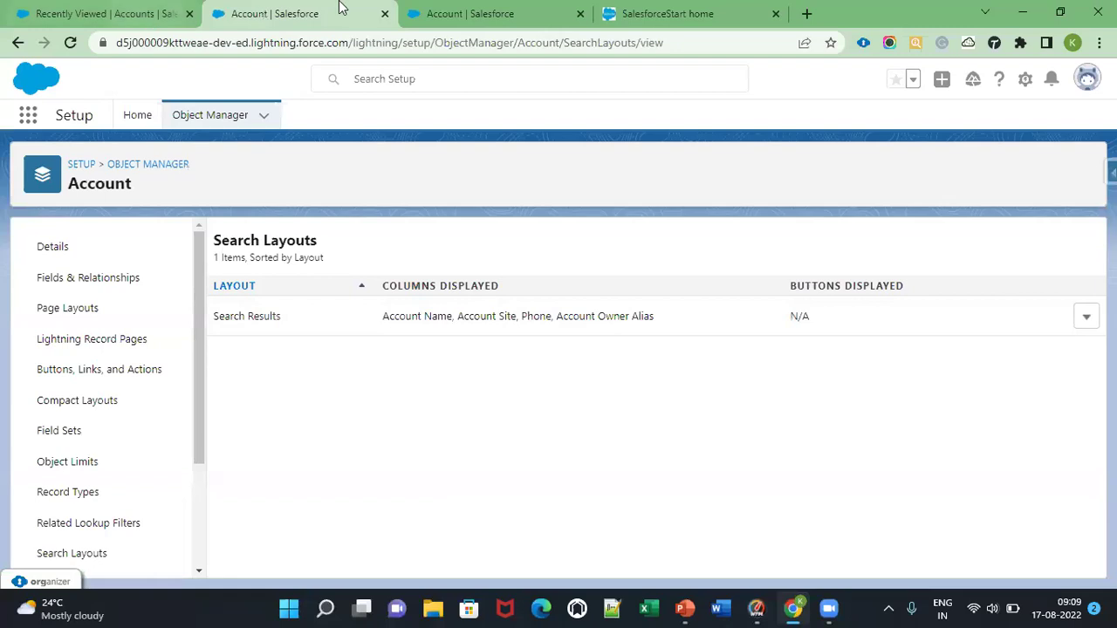
left_click(111, 7)
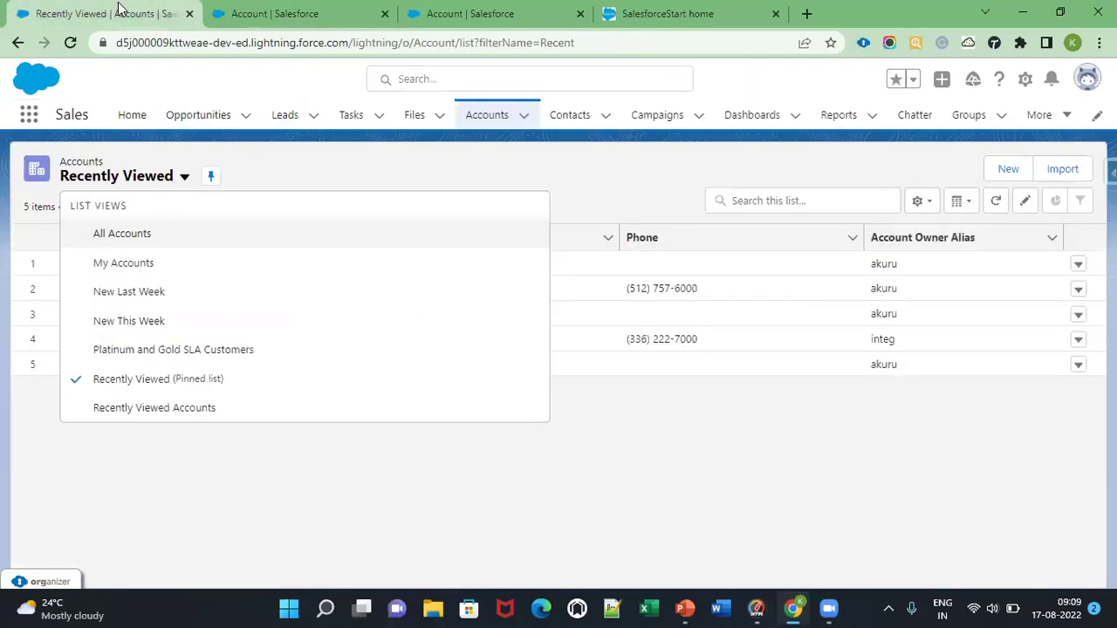
- Reload Accounts and confirm 'new button' appears in the My Accounts and New Last Week views
left_click(489, 114)
left_click(66, 46)
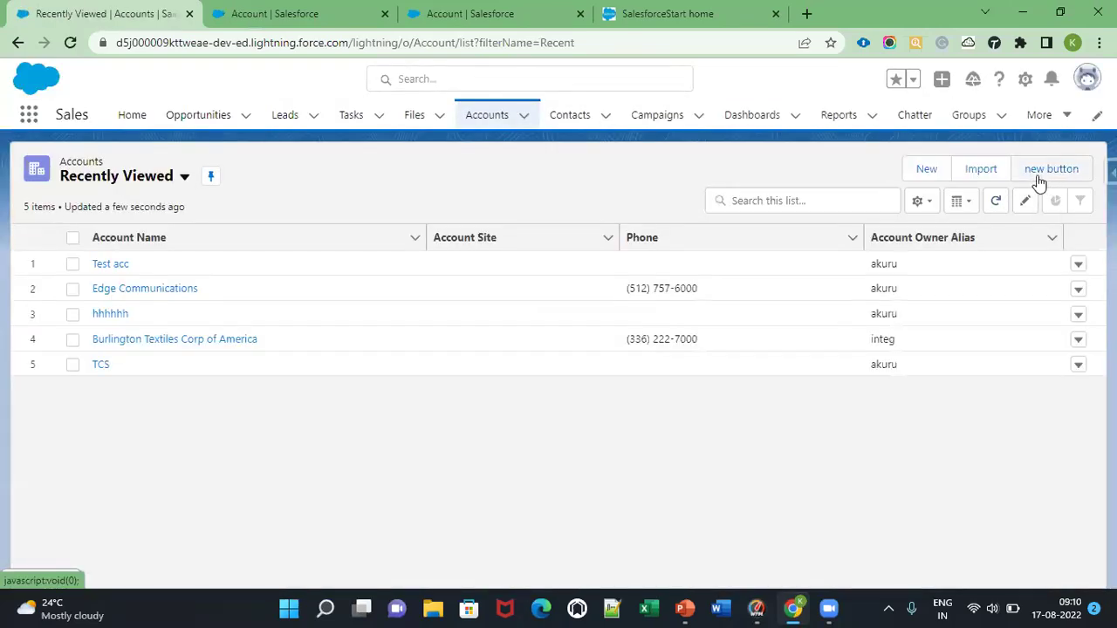
left_click(185, 177)
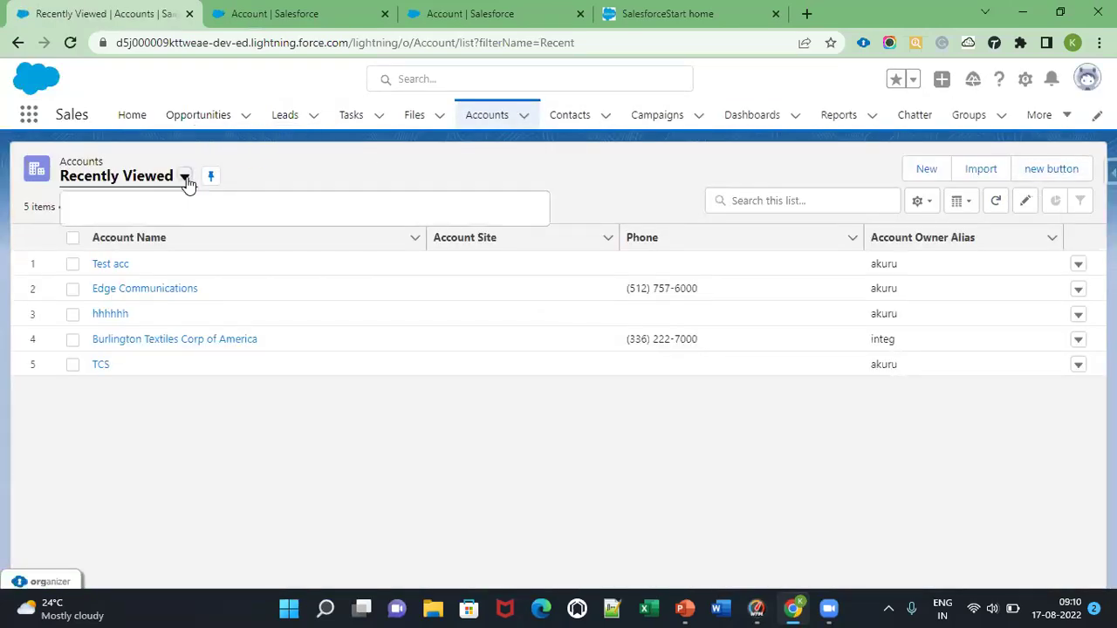
left_click(177, 260)
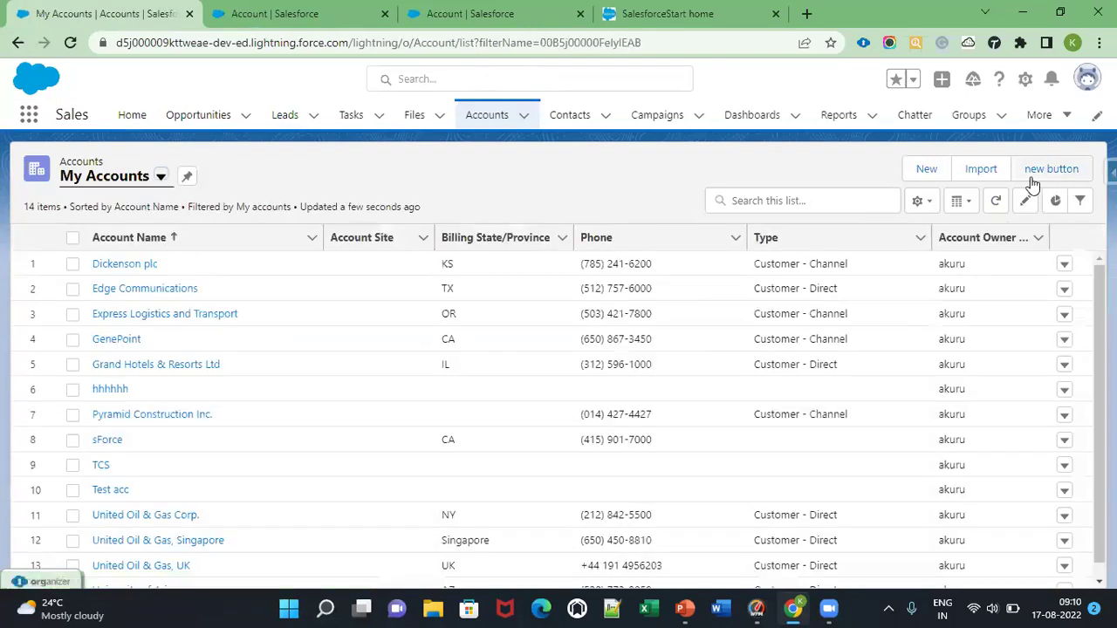
left_click(160, 177)
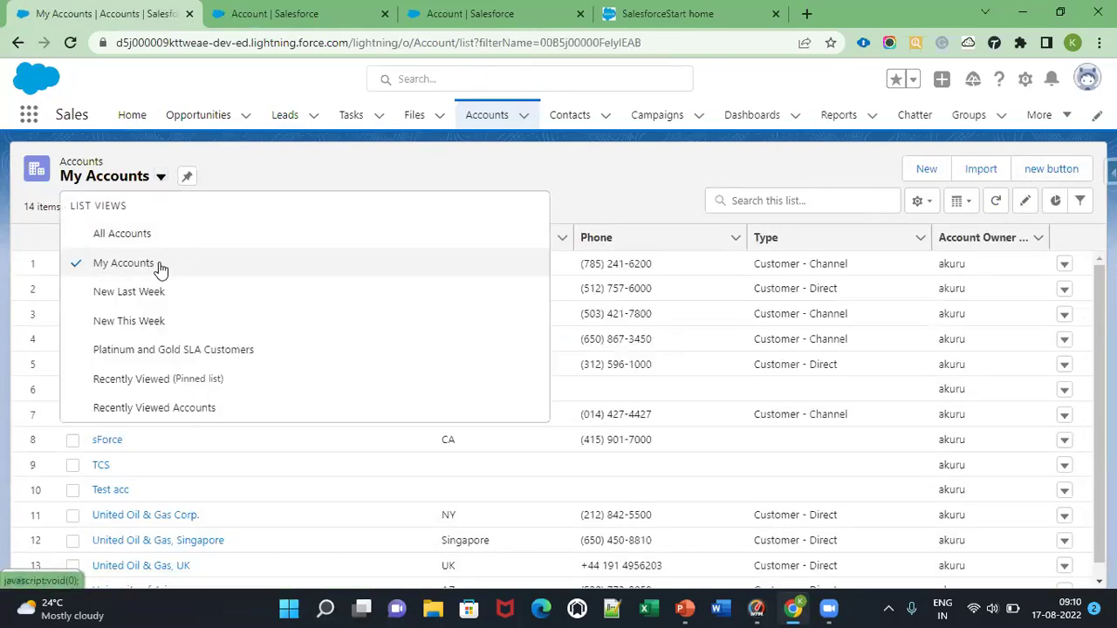
left_click(155, 297)
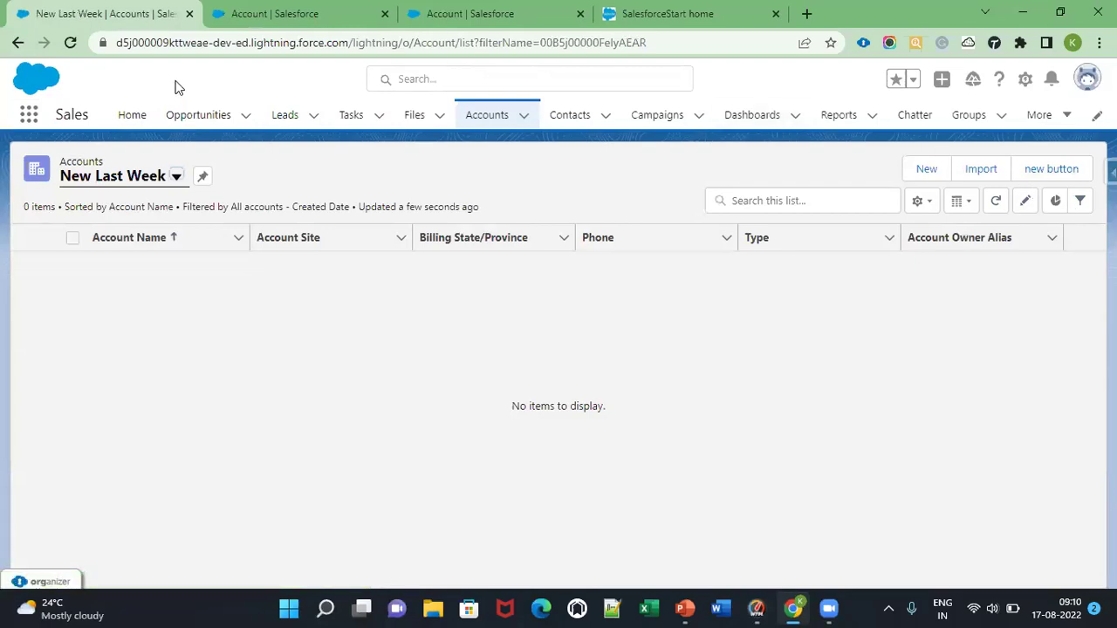
left_click(295, 25)
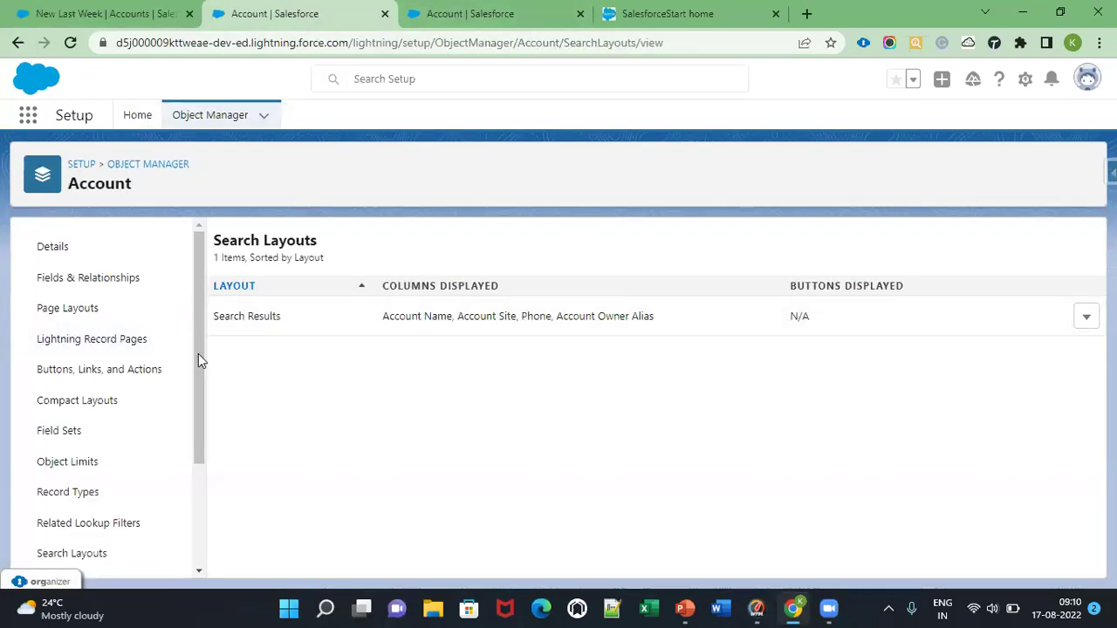
- Edit the Account List View button layout and begin a New Quick Action
scroll(175, 393, "down", 2)
left_click(123, 430)
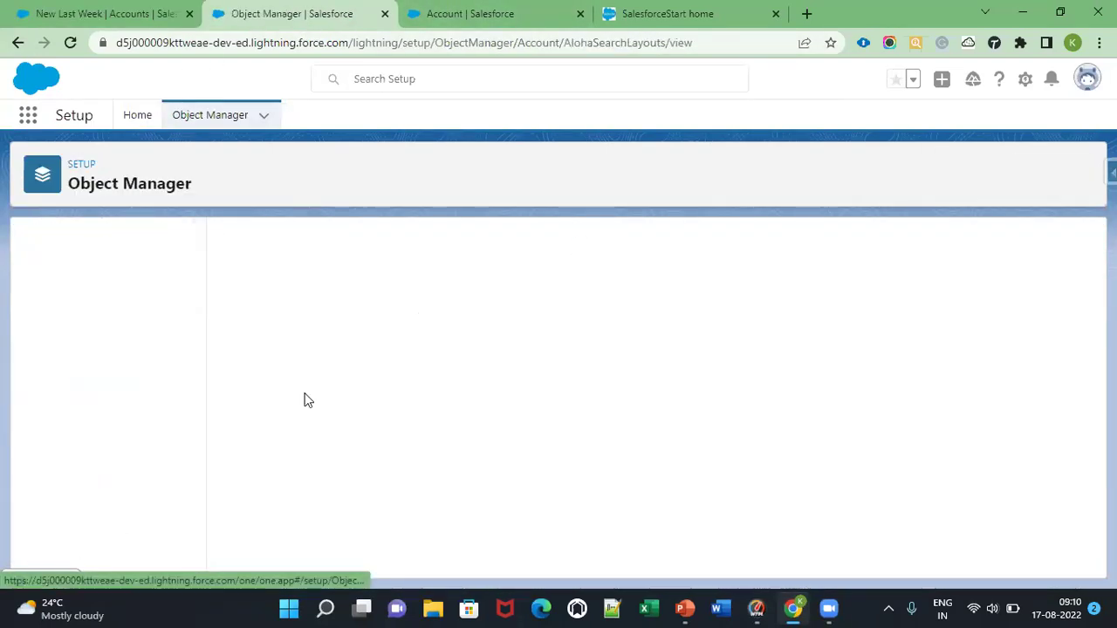
left_click(1087, 319)
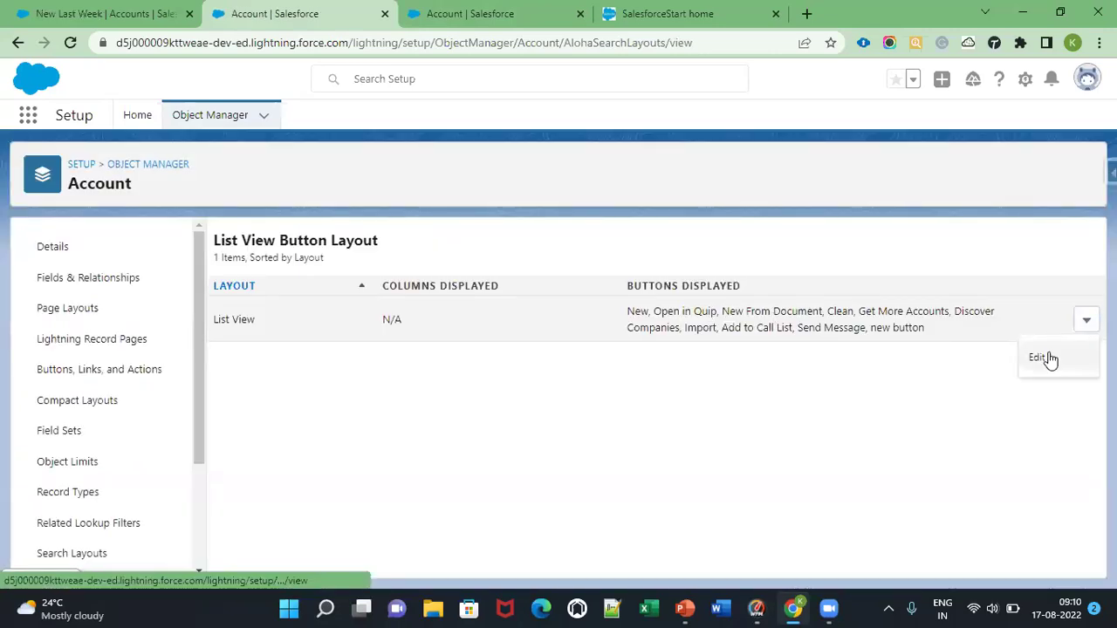
left_click(1048, 359)
scroll(281, 347, "down", 3)
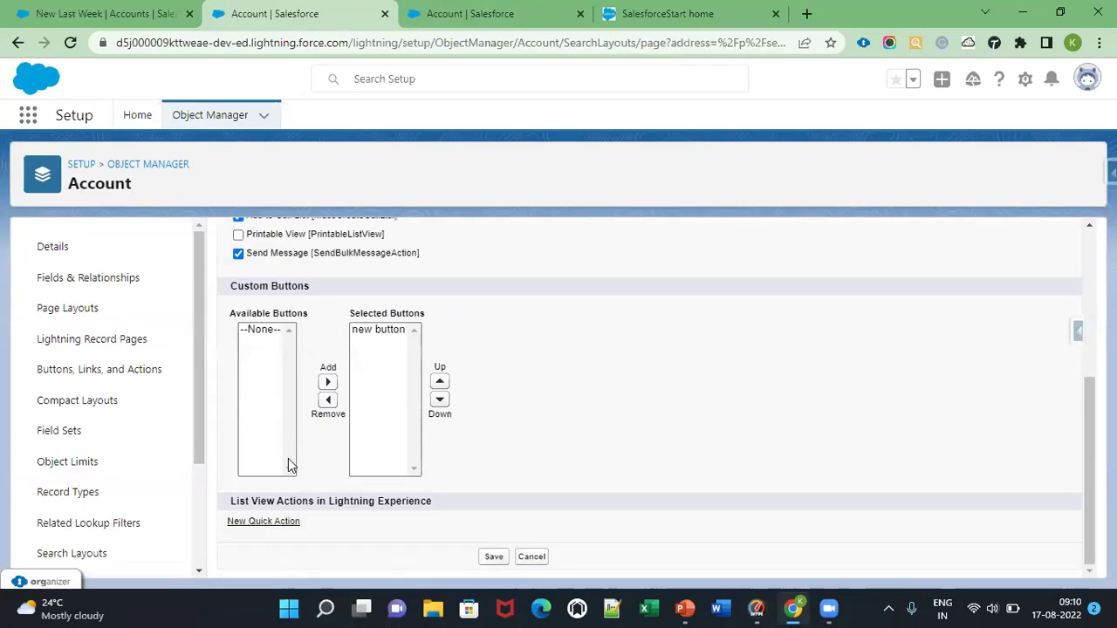
left_click(260, 522)
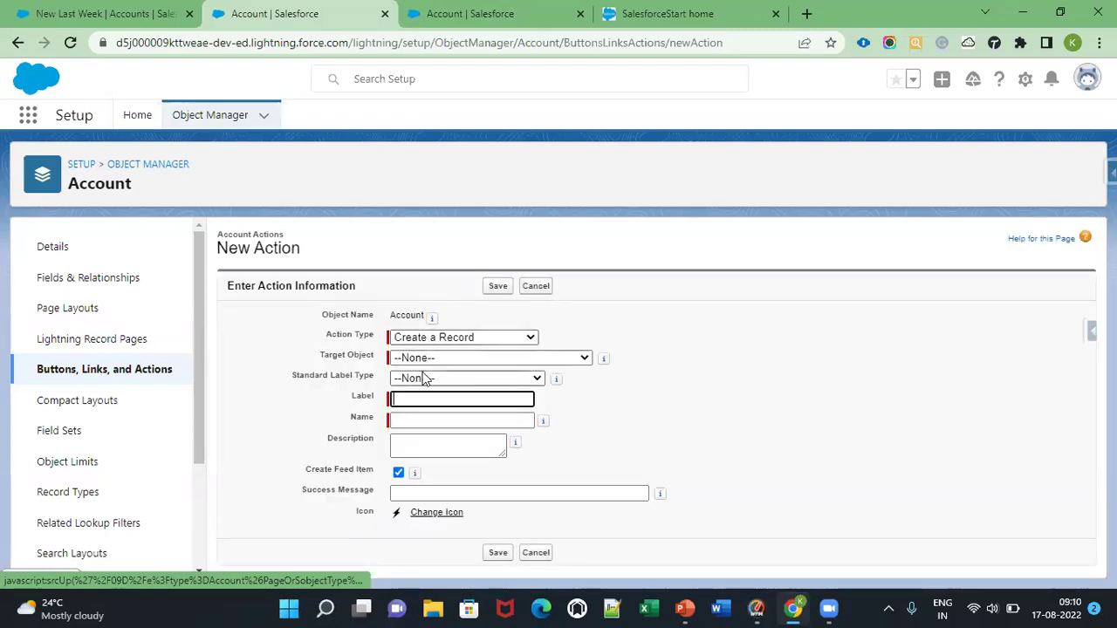
- Set the action type to Create a Record with Contact as the target object
left_click(429, 340)
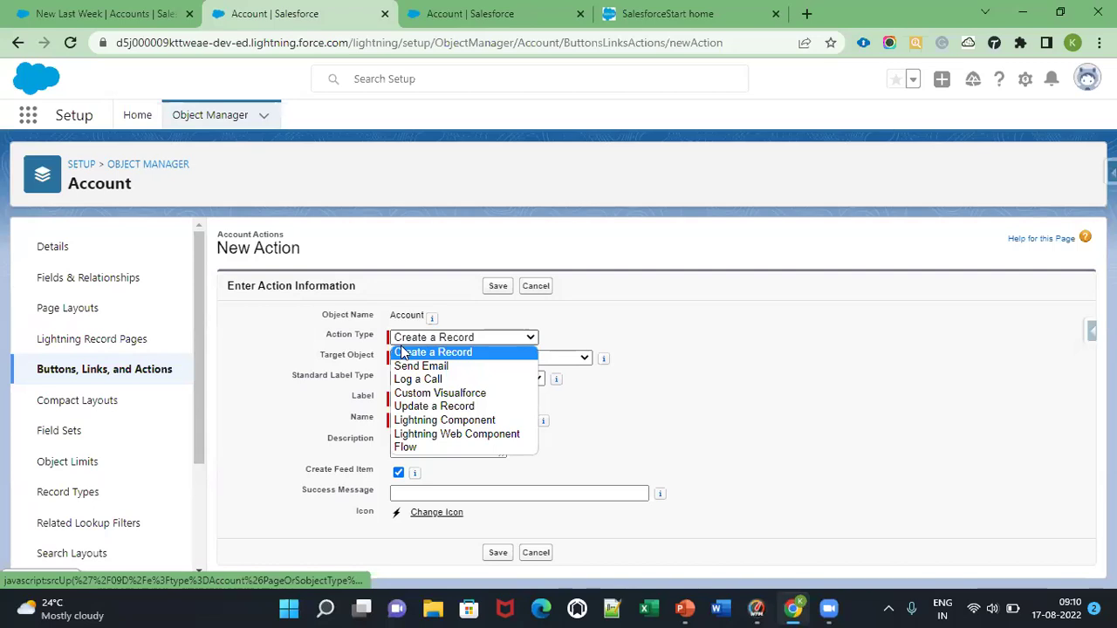
left_click(450, 347)
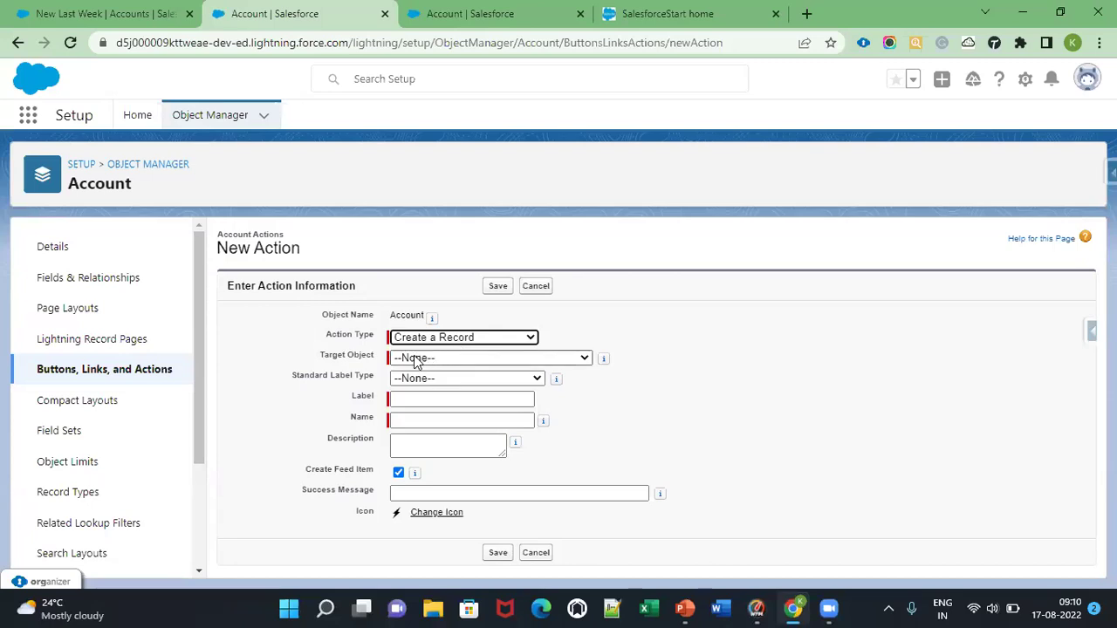
left_click(415, 360)
scroll(436, 187, "down", 1)
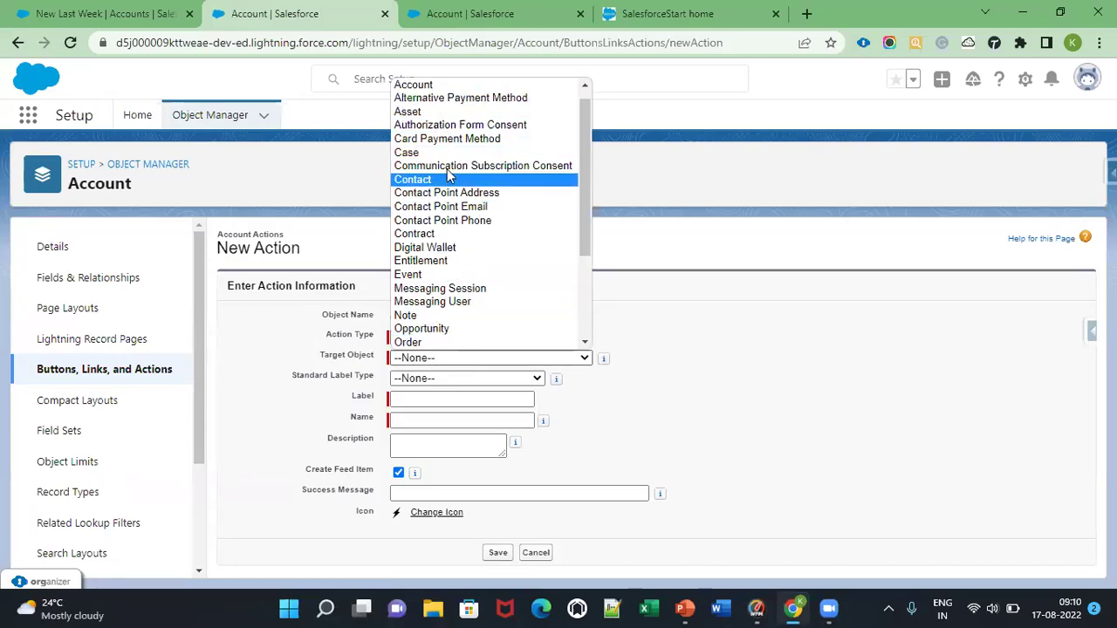
left_click(449, 181)
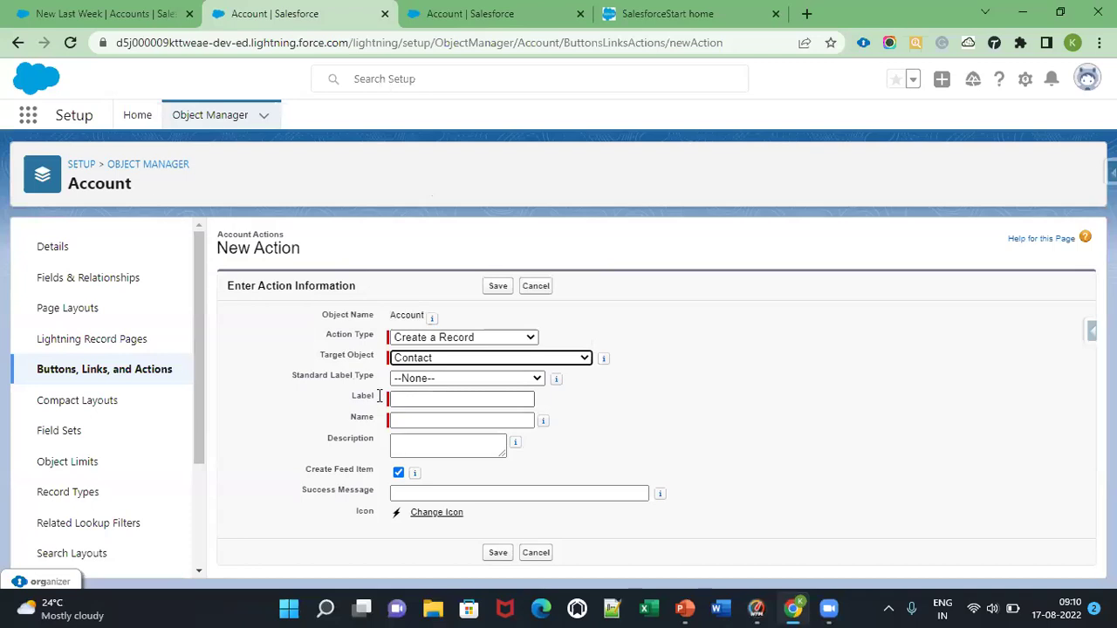
- Label the action 'Create a Contact', set success message 'record saved successfully', and save
left_click(417, 401)
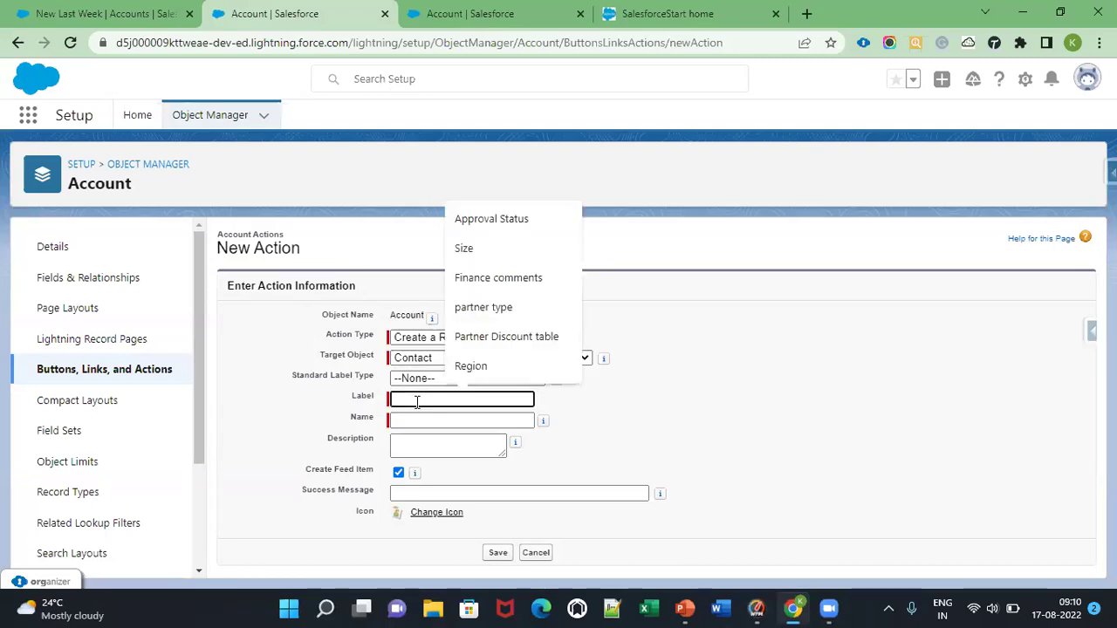
type("cte")
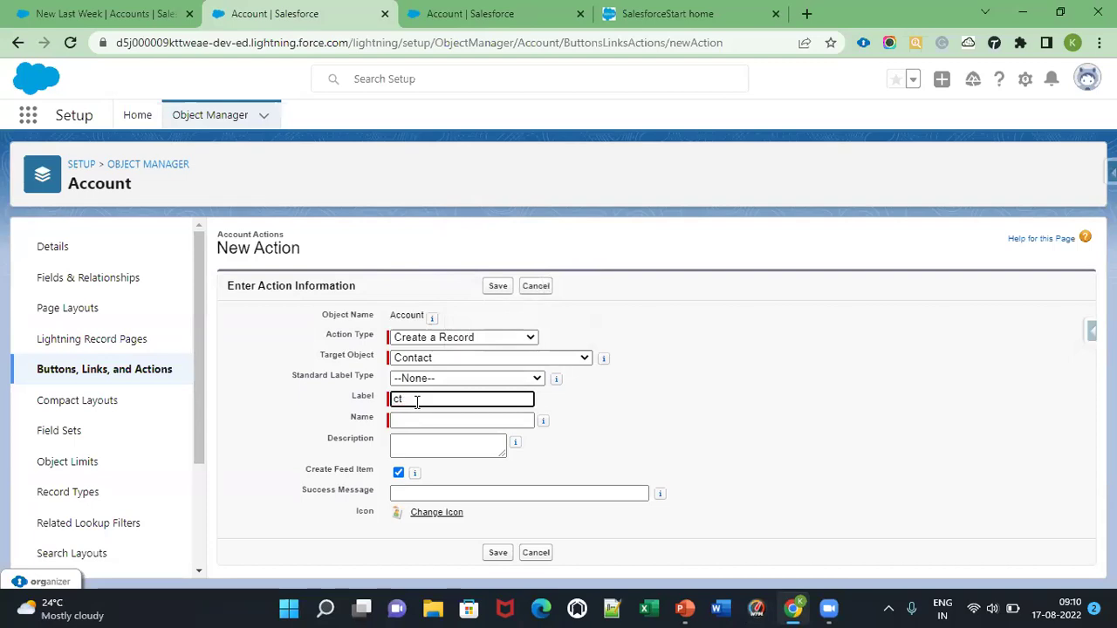
key("BackSpace")
key("BackSpace")
type("Cre")
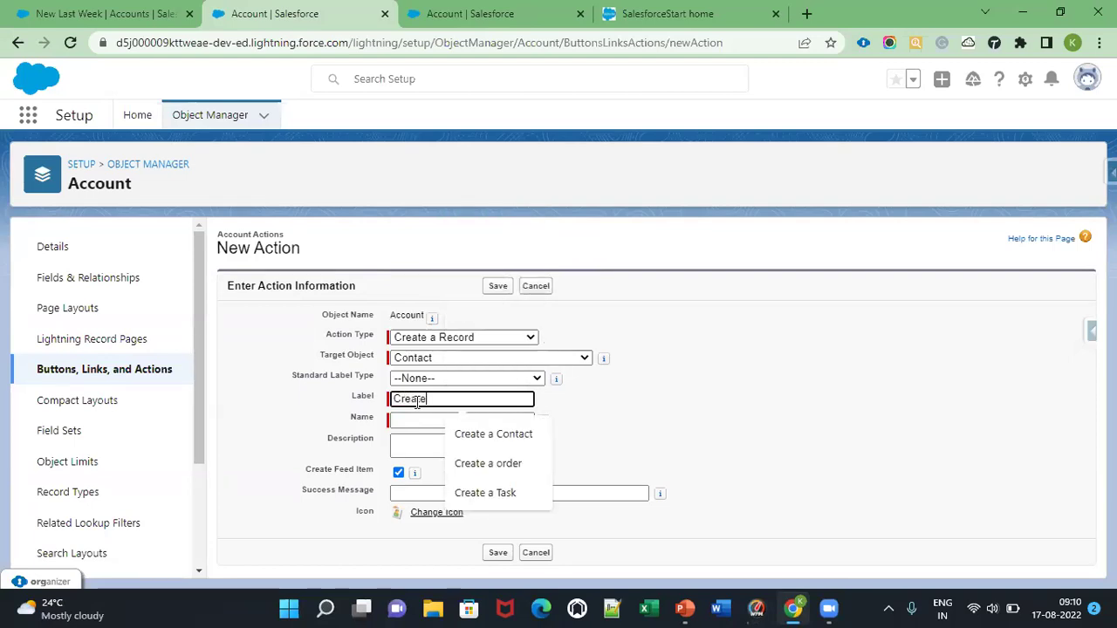
type("ate")
left_click(467, 429)
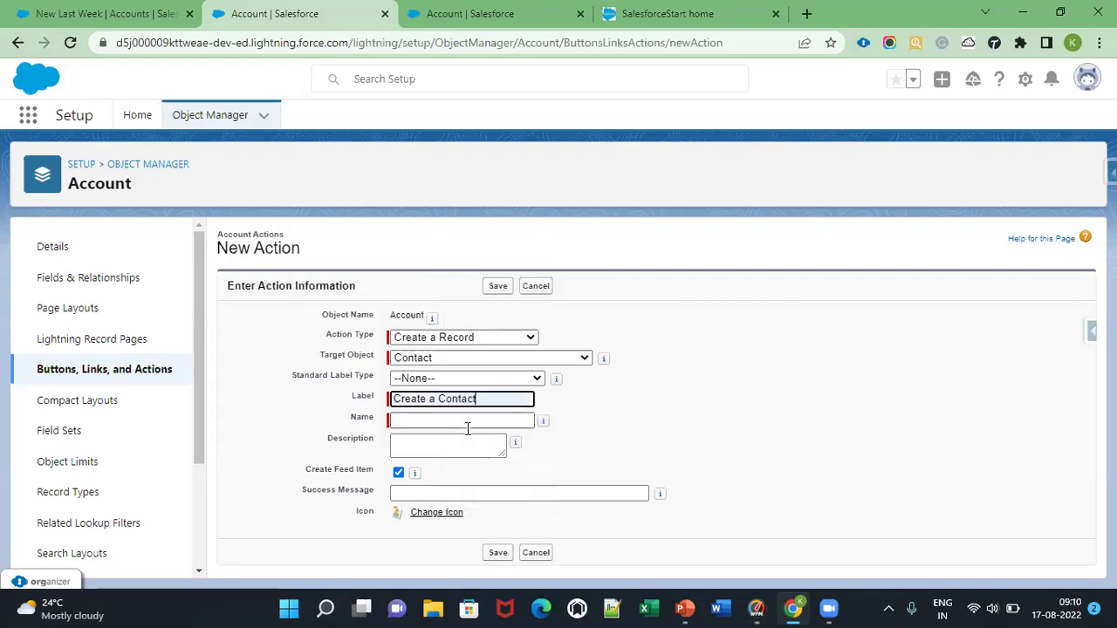
left_click(474, 416)
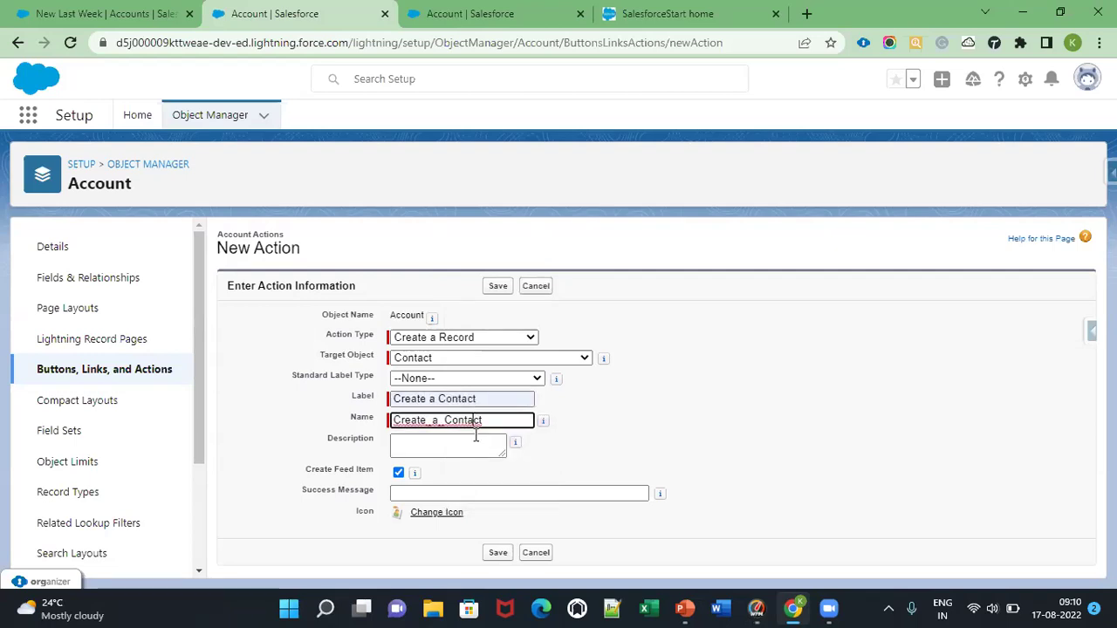
left_click(446, 493)
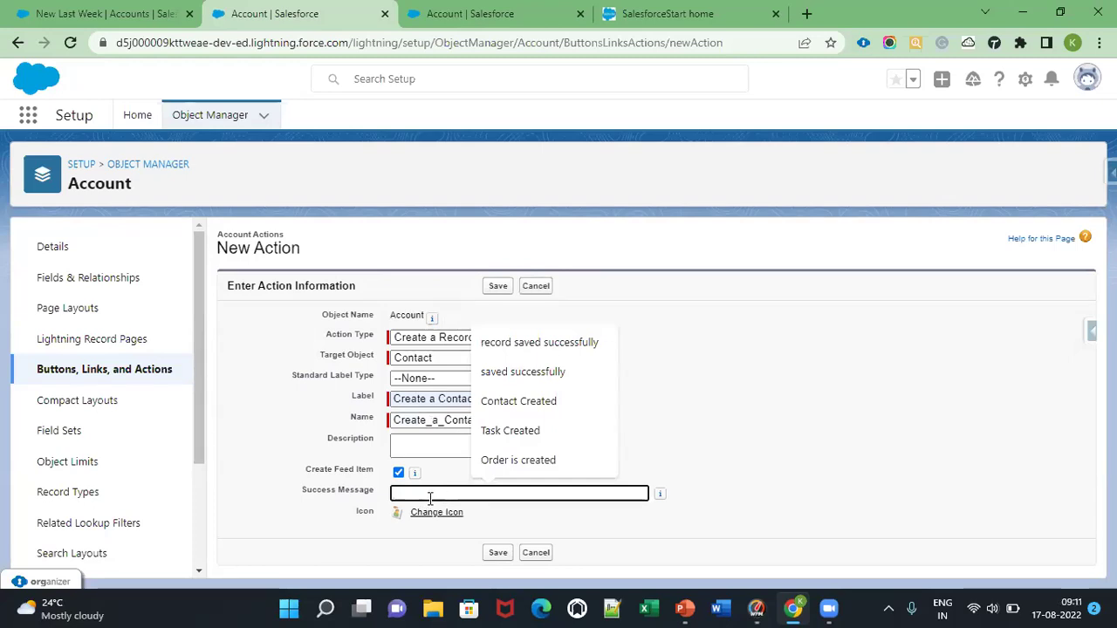
left_click(535, 341)
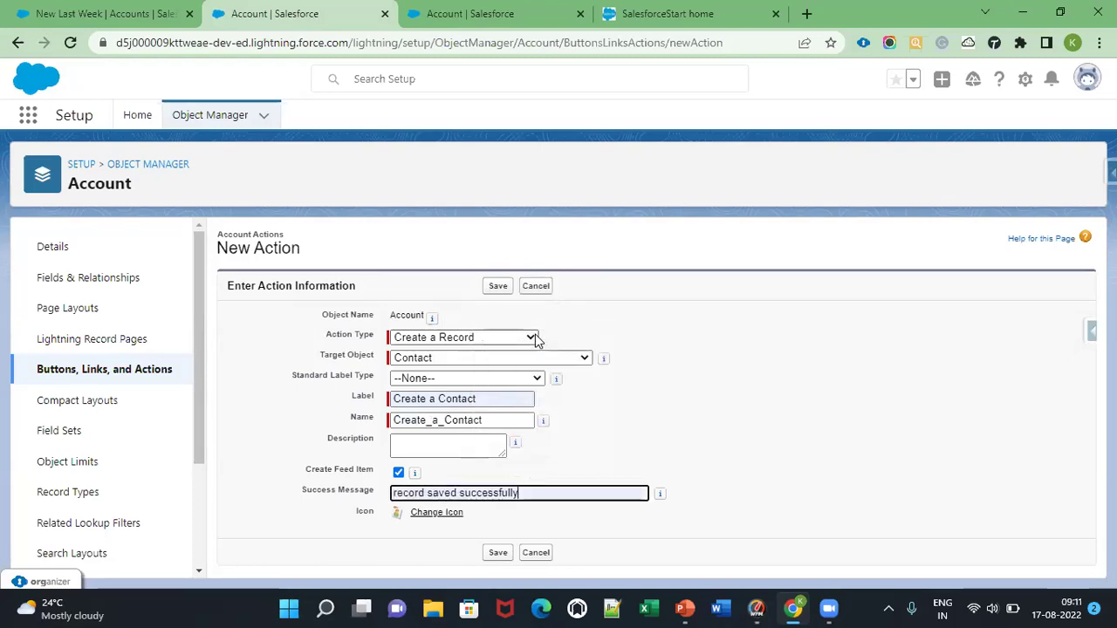
left_click(497, 554)
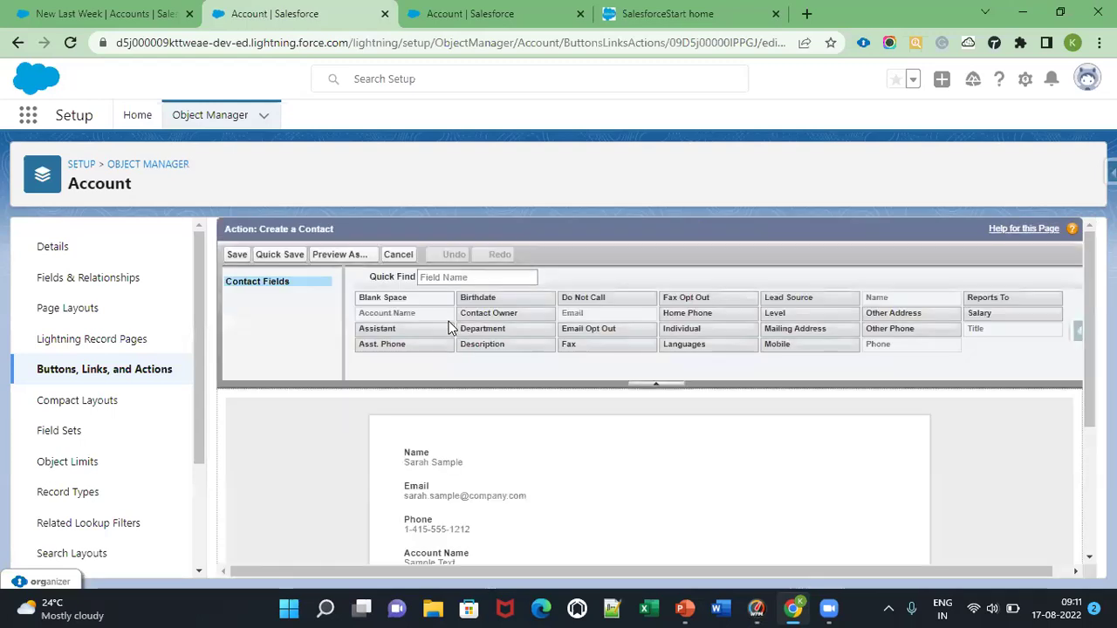
- Place Contact Owner, Description and Lead Source beside and below Email in the layout, then save
left_click(541, 483)
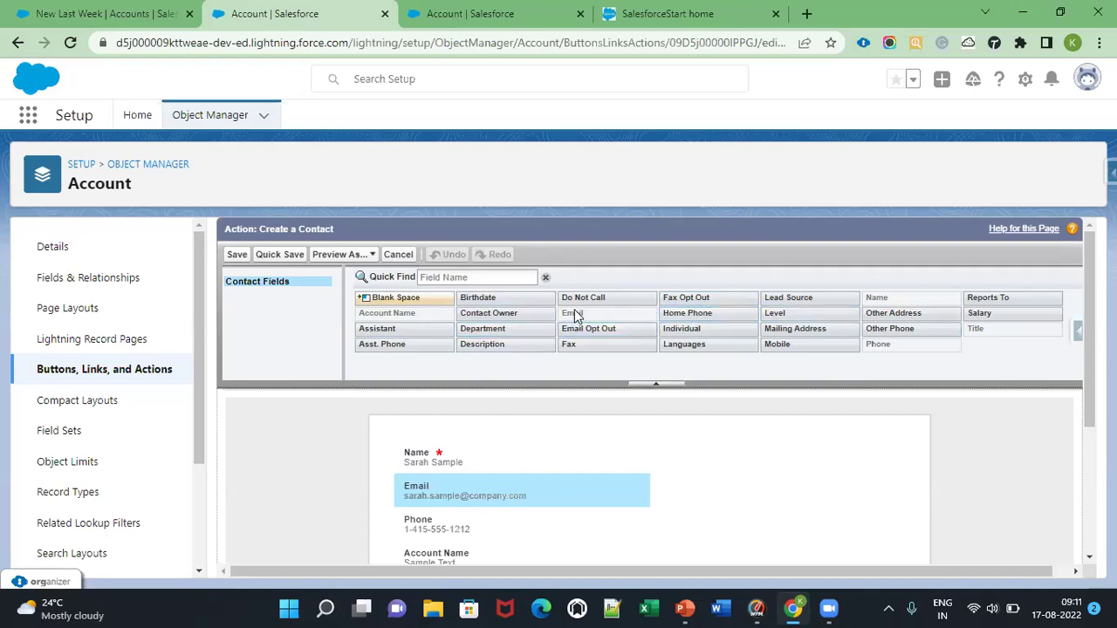
left_click_drag(494, 313, 664, 464)
left_click_drag(480, 344, 683, 493)
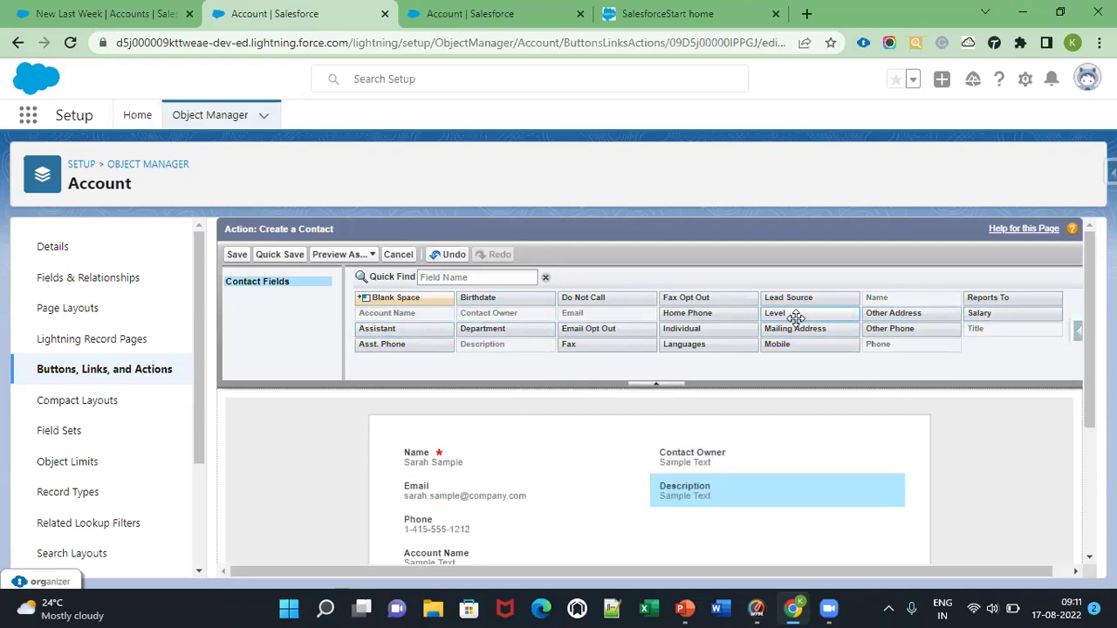
left_click_drag(790, 297, 698, 523)
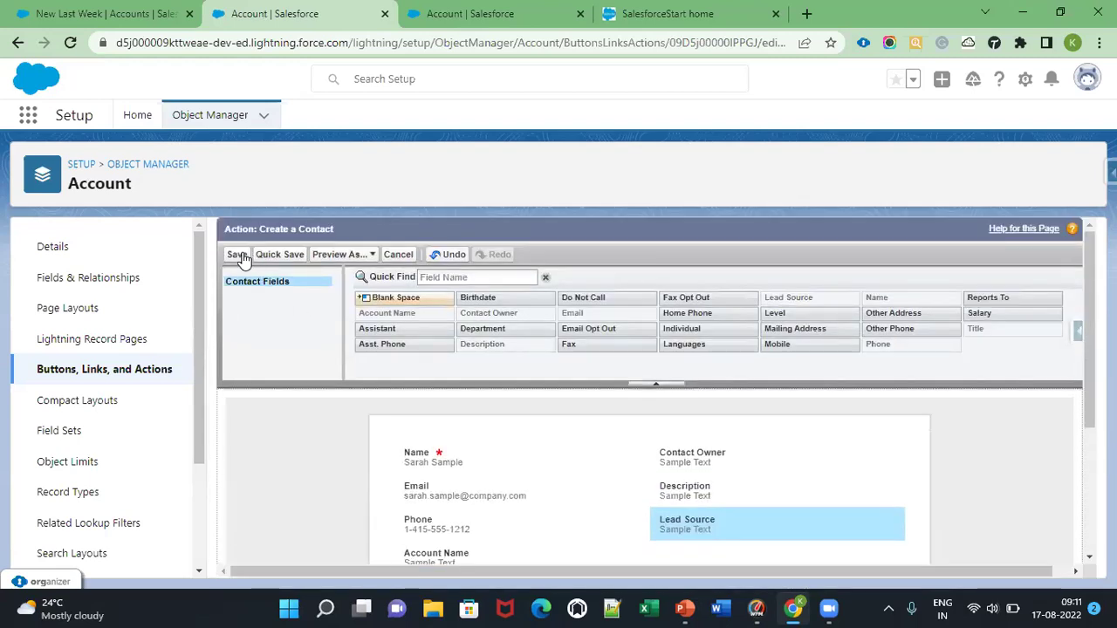
left_click(237, 254)
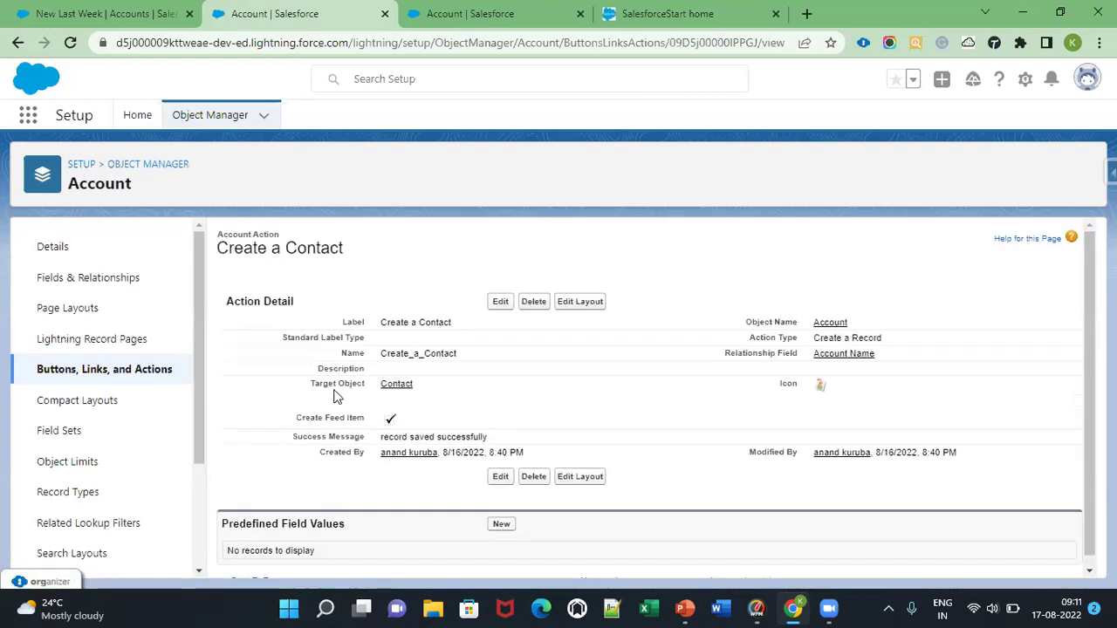
- Move Create a Contact into Selected Quick Actions on the Account List View layout and save
scroll(164, 406, "down", 1)
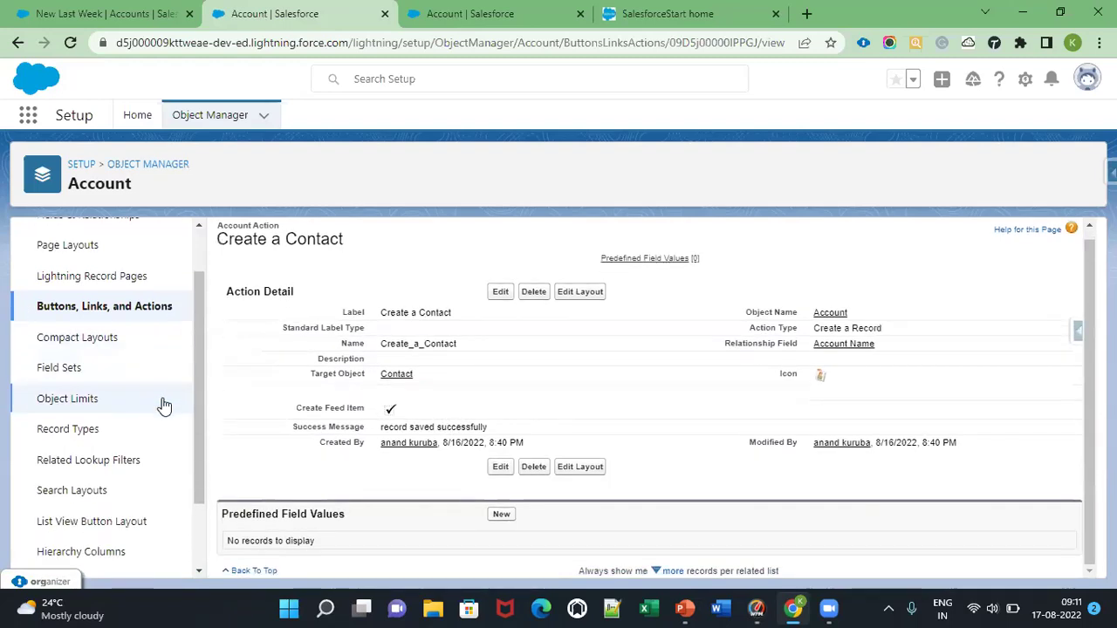
scroll(164, 405, "down", 2)
left_click(102, 434)
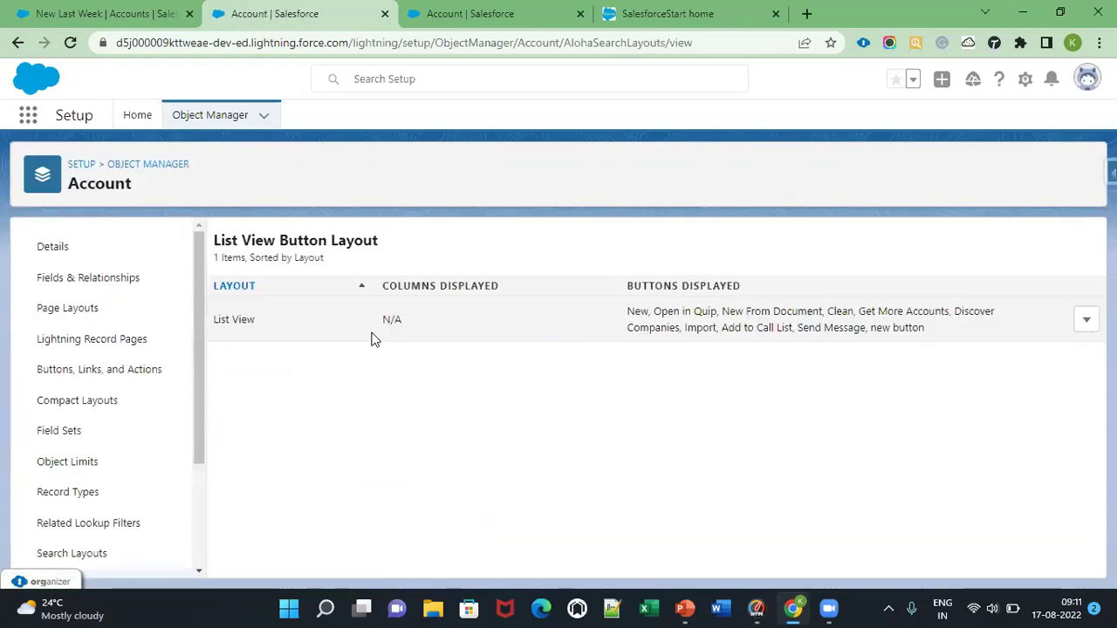
left_click(1086, 319)
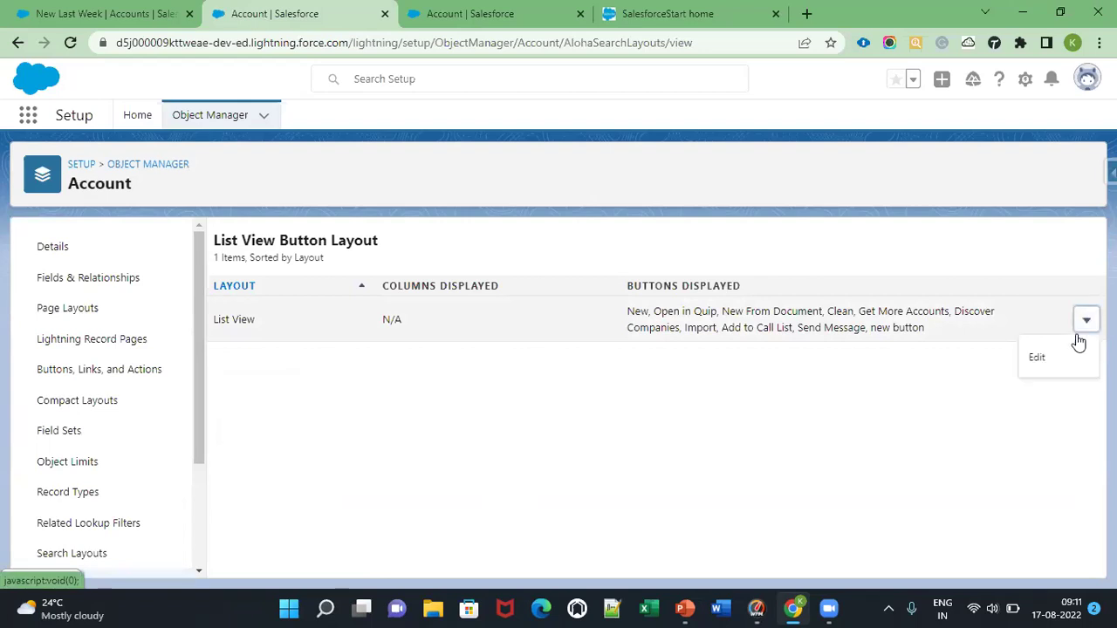
left_click(1039, 358)
scroll(335, 380, "down", 2)
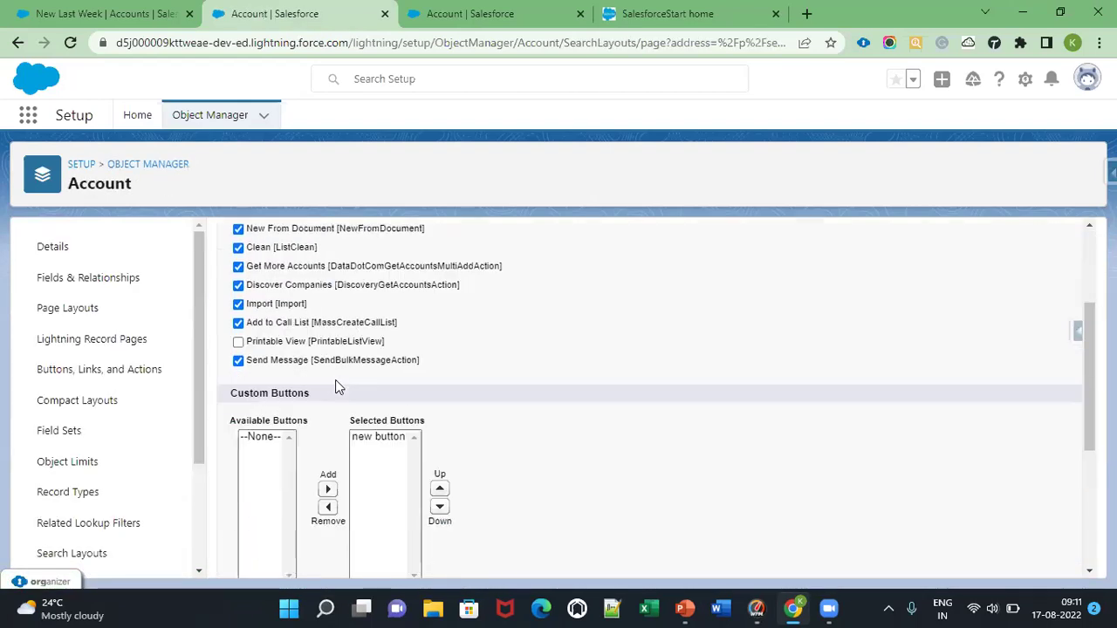
scroll(338, 385, "down", 3)
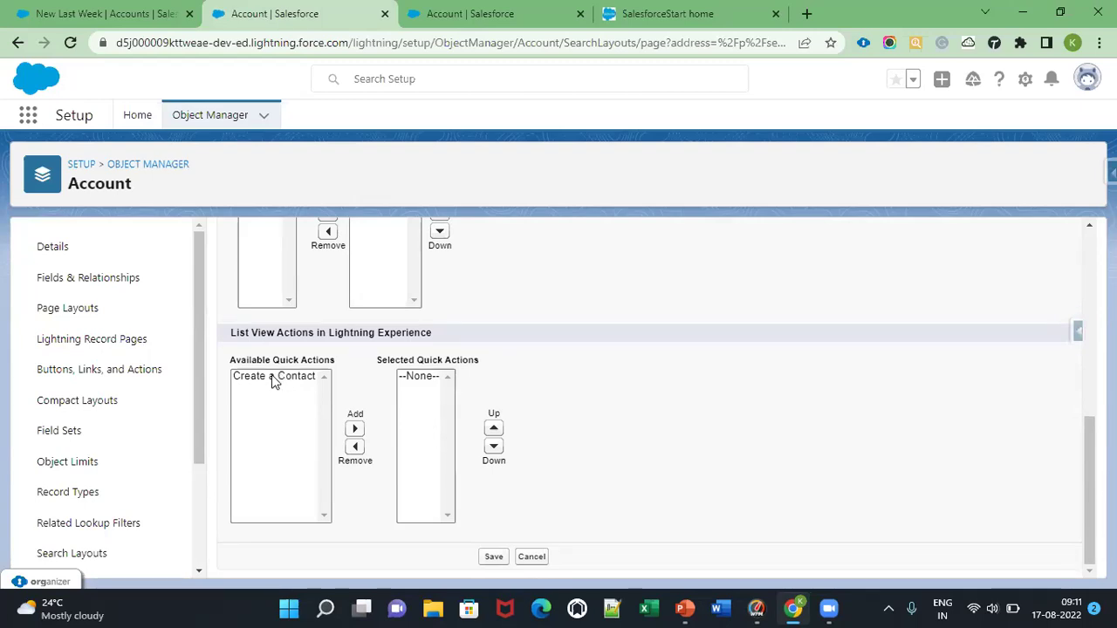
left_click(270, 382)
left_click(354, 428)
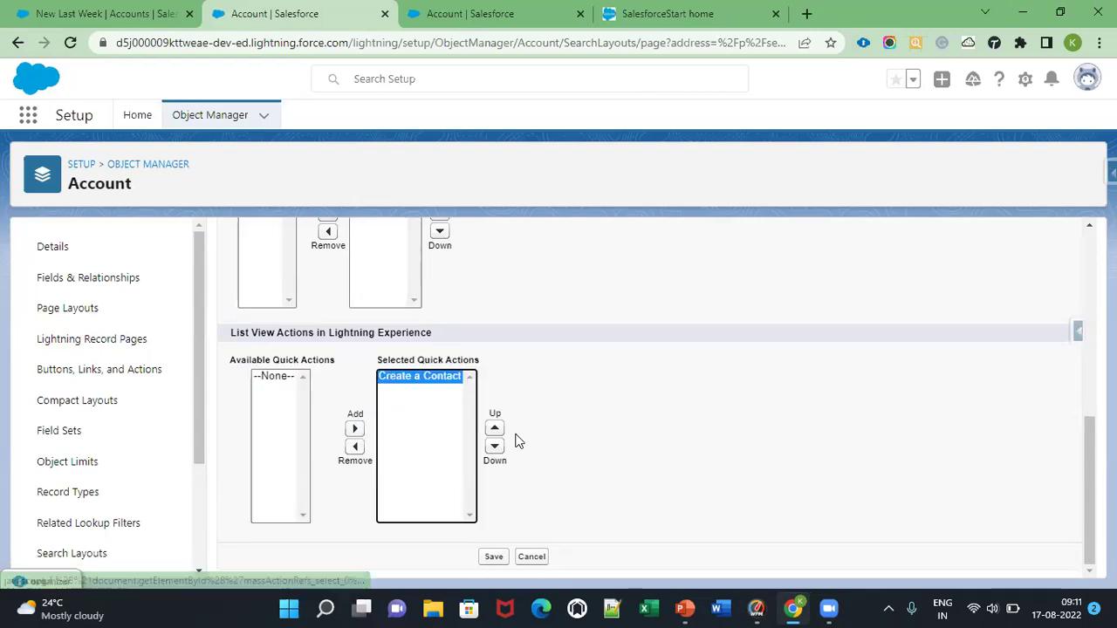
left_click(495, 561)
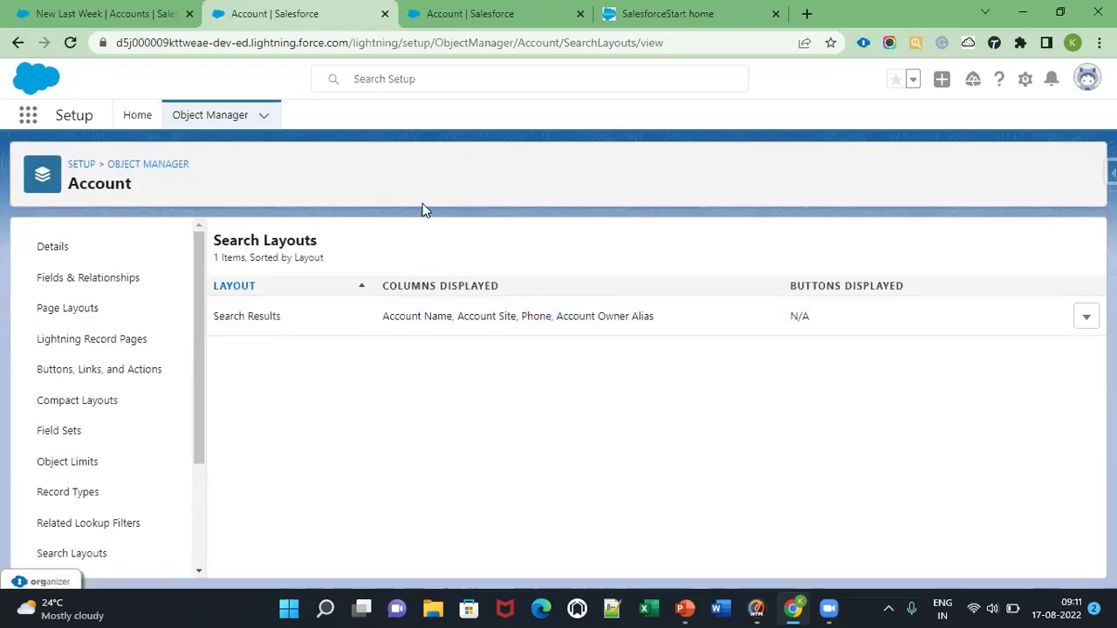
- Return to the Accounts list and reload it so the new Create a Contact action appears
left_click(436, 12)
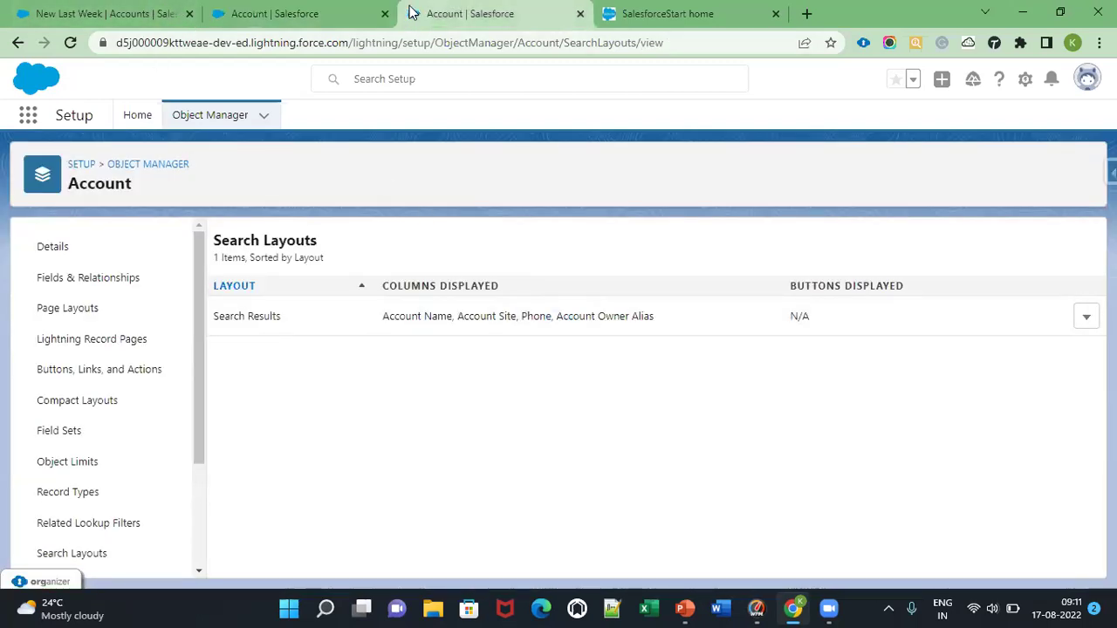
left_click(175, 11)
left_click(494, 114)
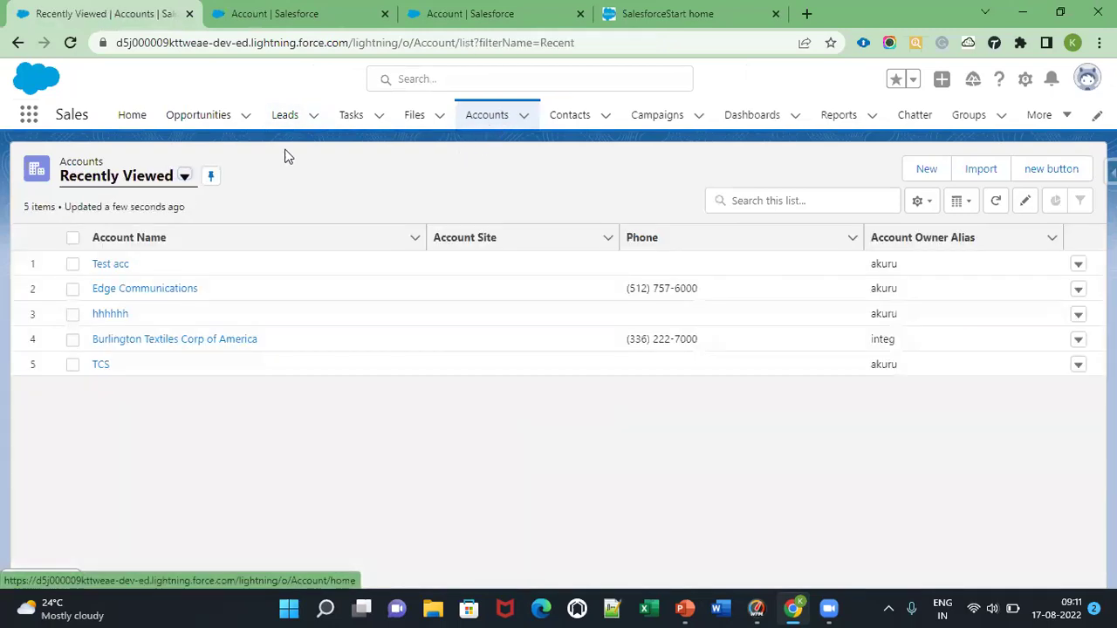
left_click(70, 42)
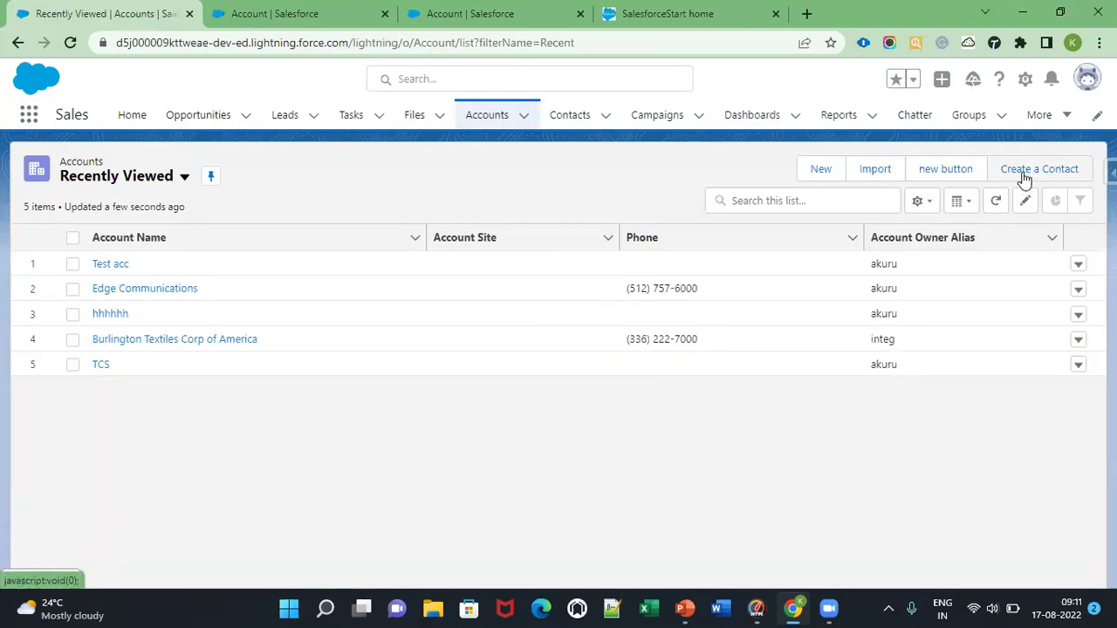
- Select the Test acc account, launch Create a Contact, and set the salutation to Mr
left_click(1030, 174)
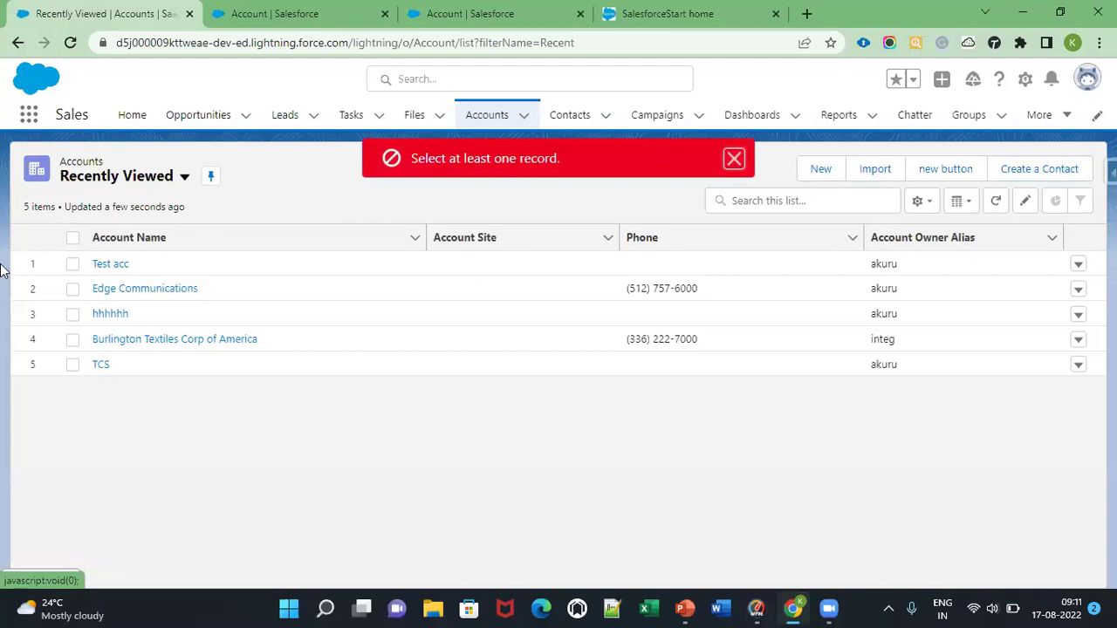
left_click(72, 264)
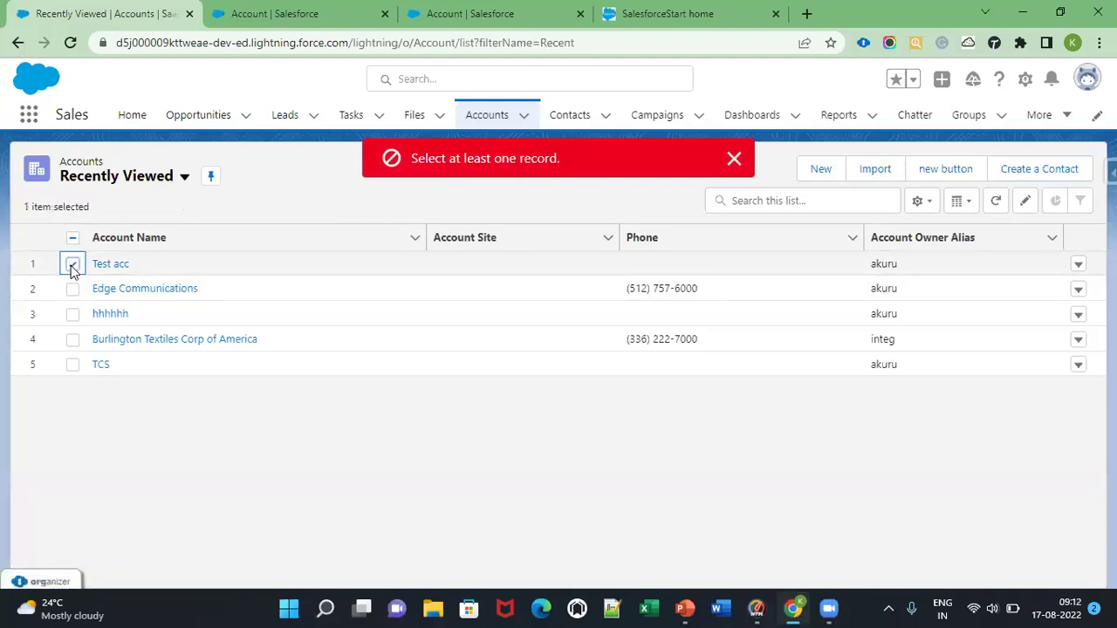
left_click(1000, 169)
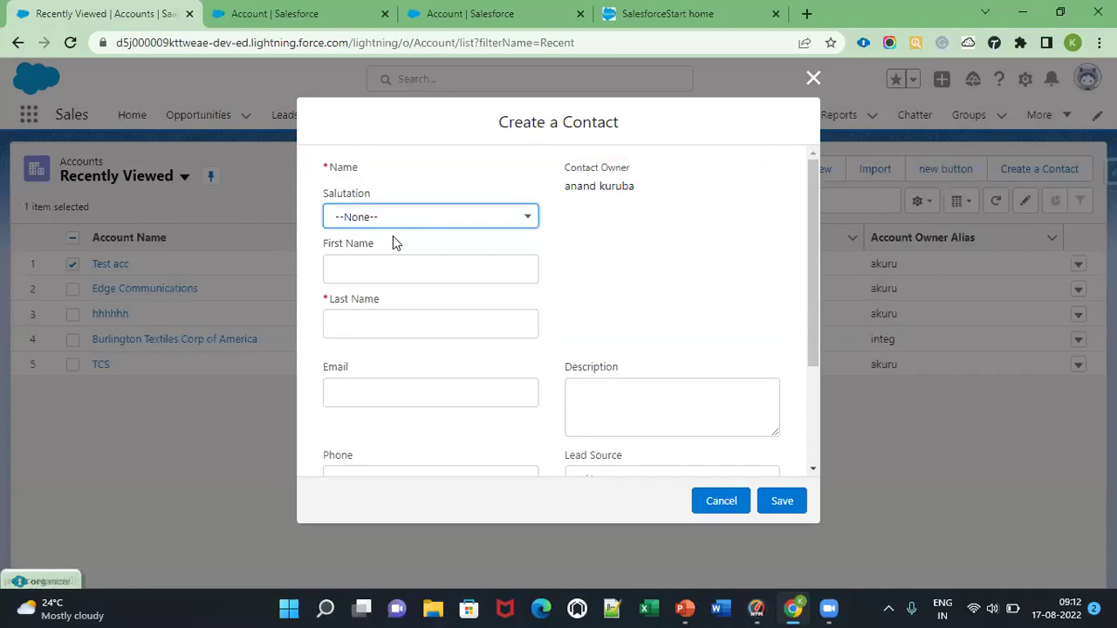
left_click(407, 219)
left_click(387, 276)
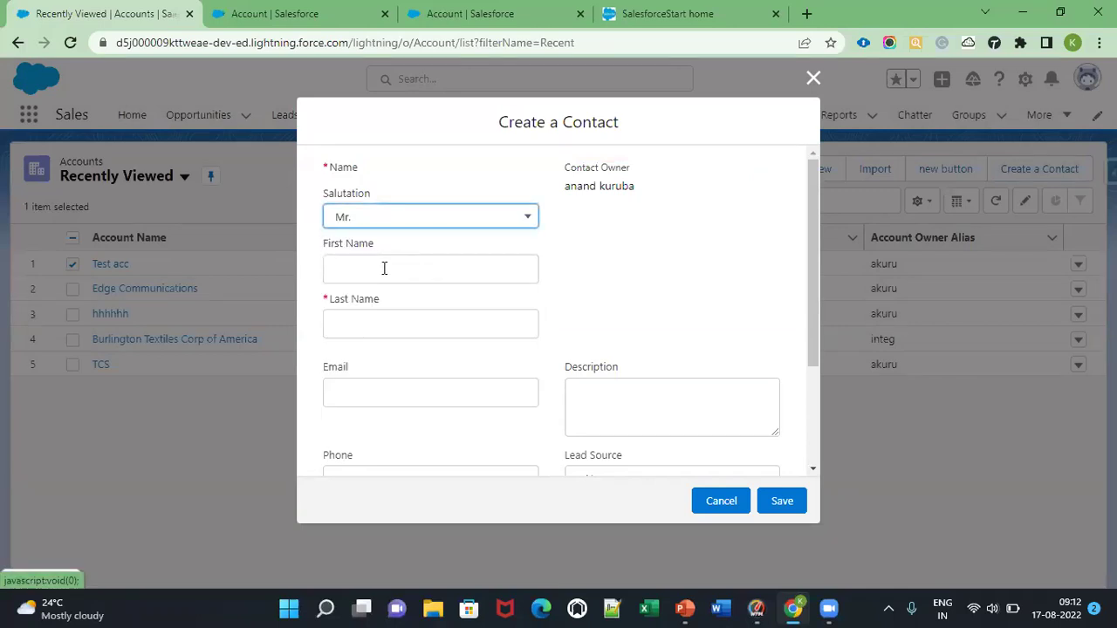
- Enter the contact's first and last name, save the contact, and return to Account setup
left_click(384, 268)
type("A")
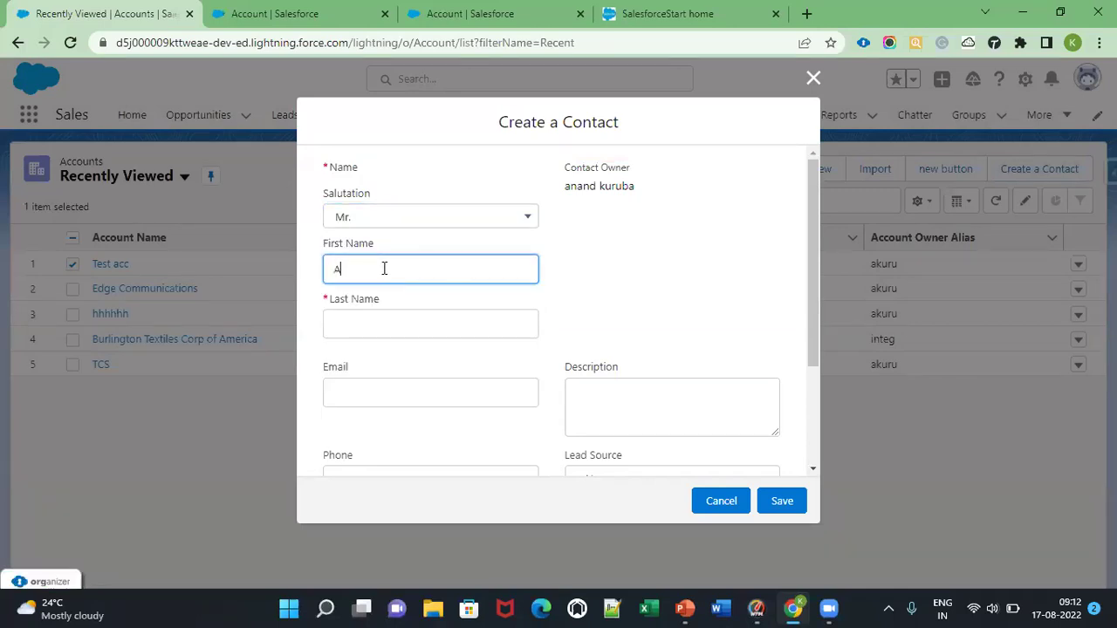
type("nand")
left_click(393, 314)
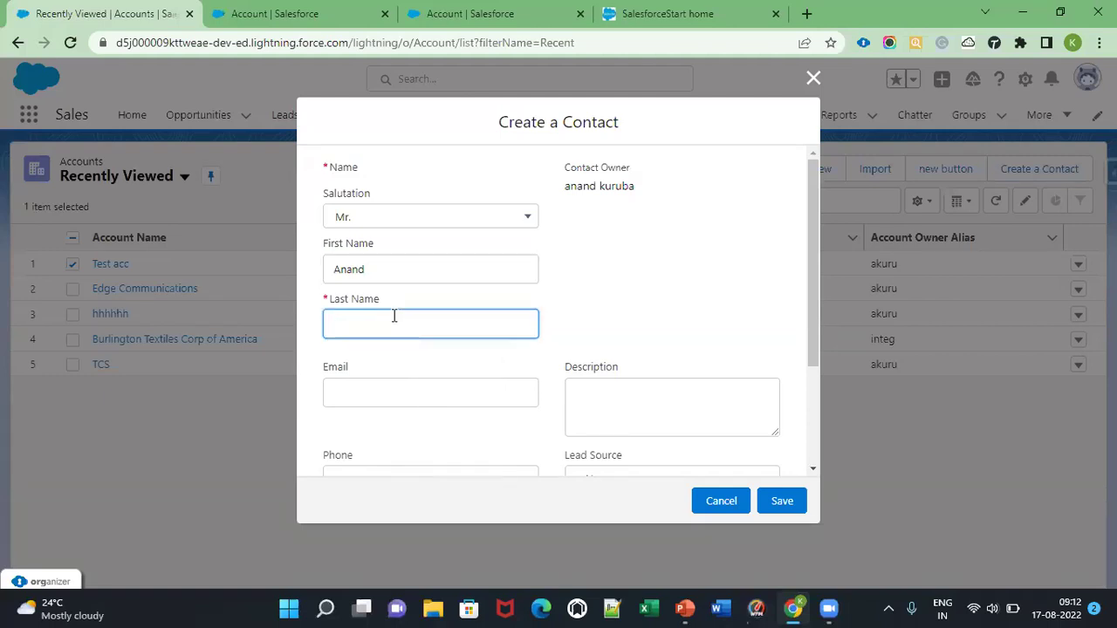
type("k")
scroll(505, 327, "down", 3)
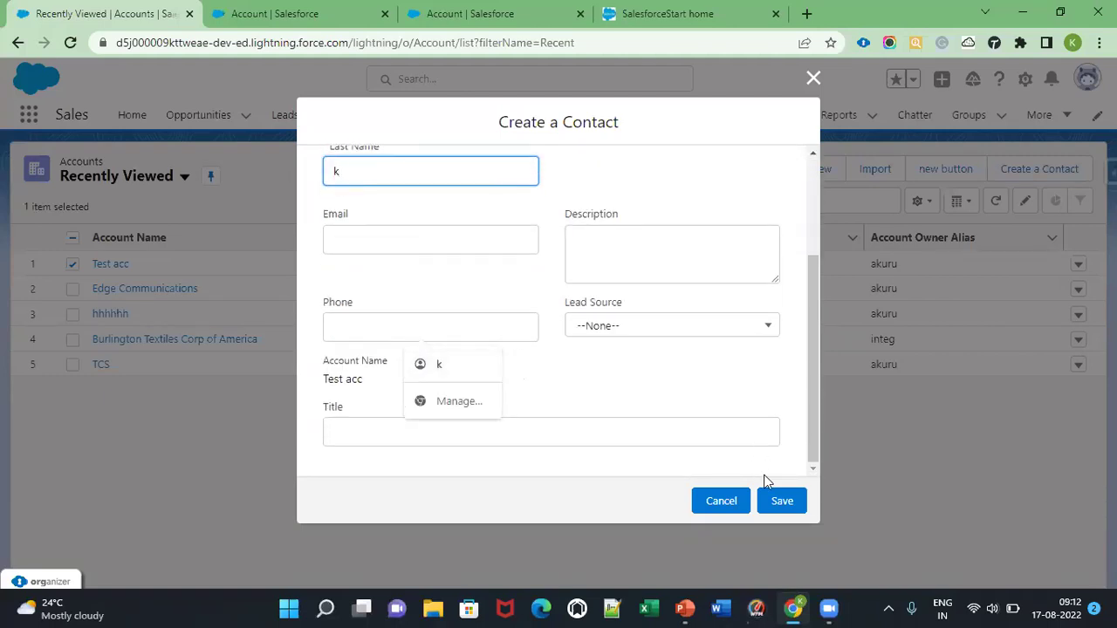
left_click(782, 501)
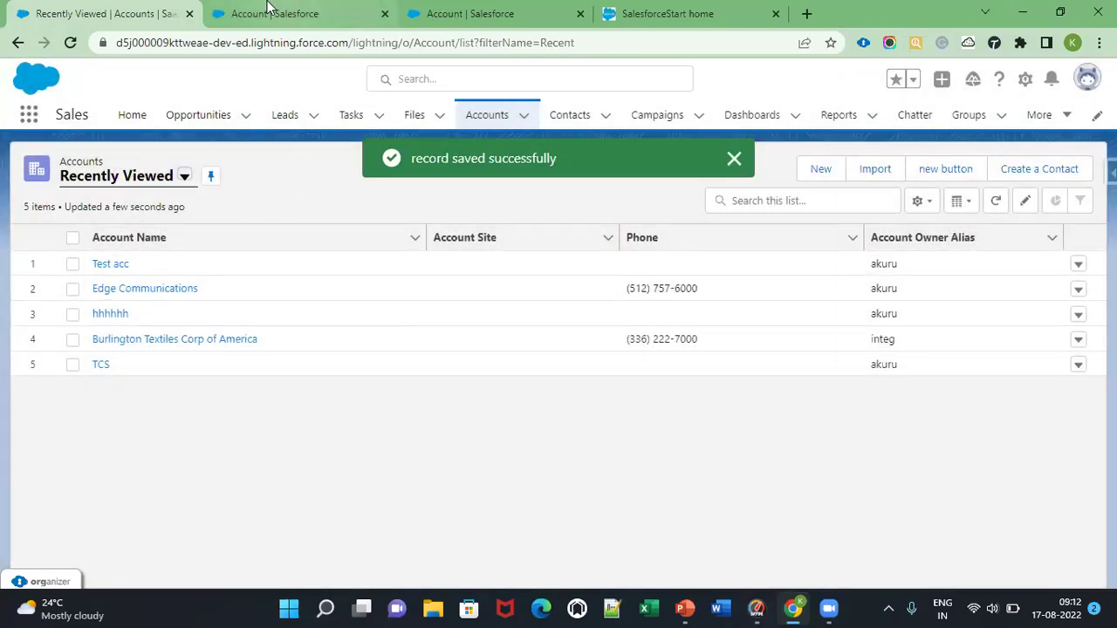
left_click(262, 10)
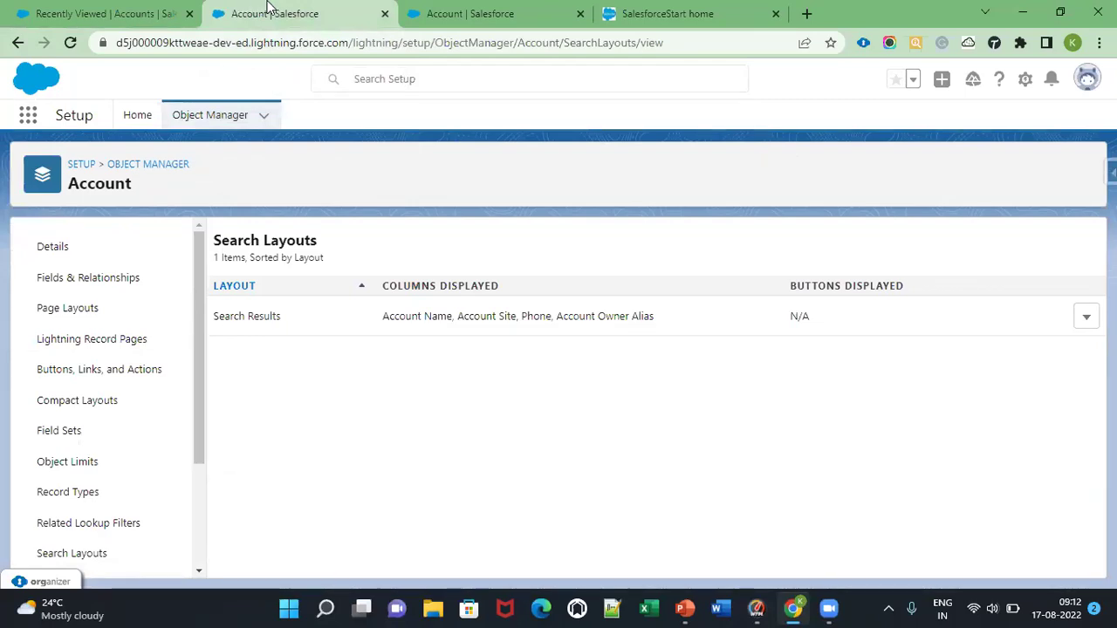
- Bring up the PowerPoint slide show and exit it to editing view
key("alt+Tab")
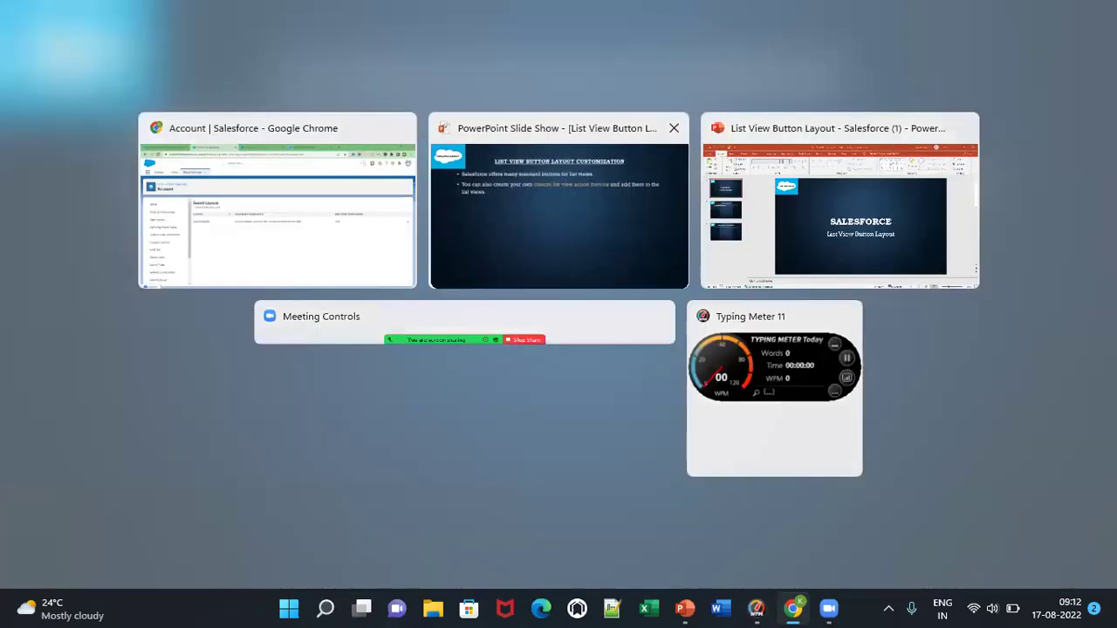
left_click(517, 191)
key("Right")
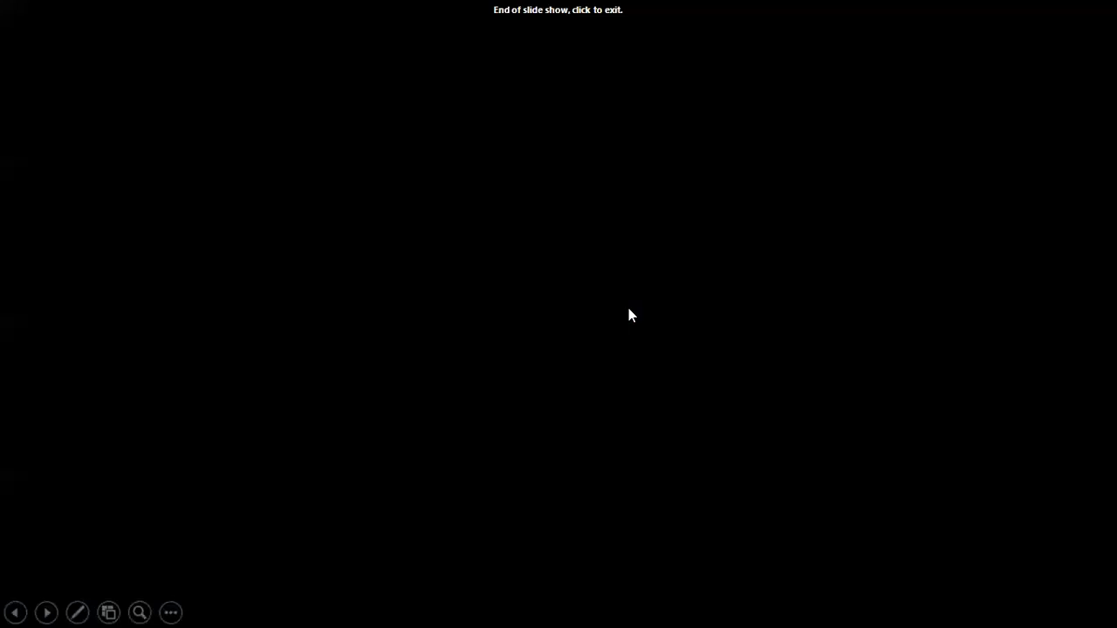
left_click(628, 308)
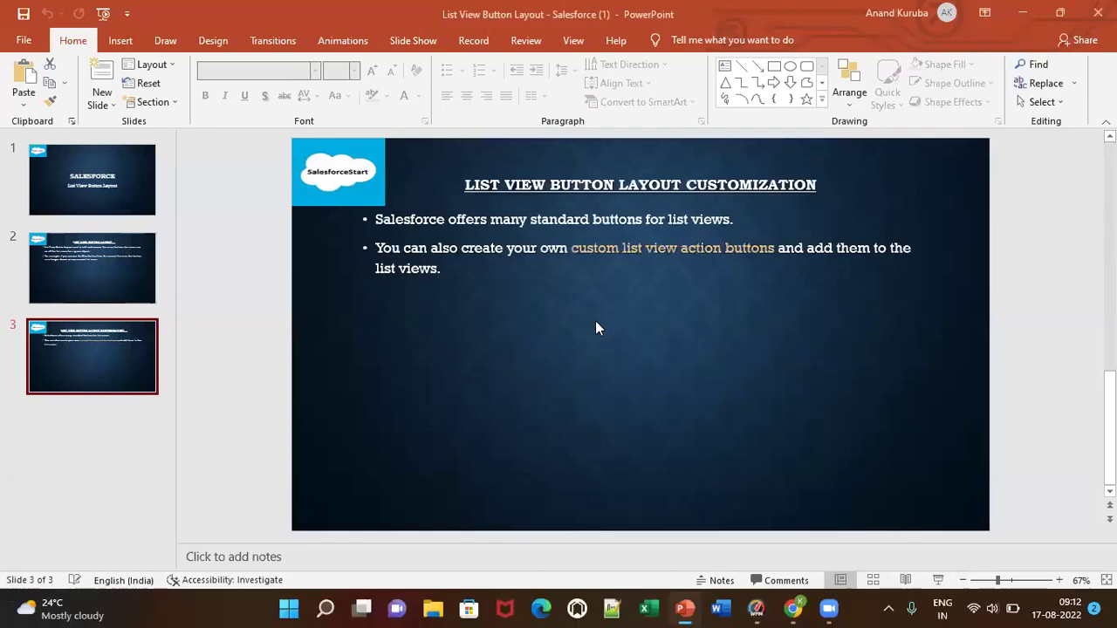
- View slide 3, then the title slide, and return to the Salesforce setup window
left_click(83, 361)
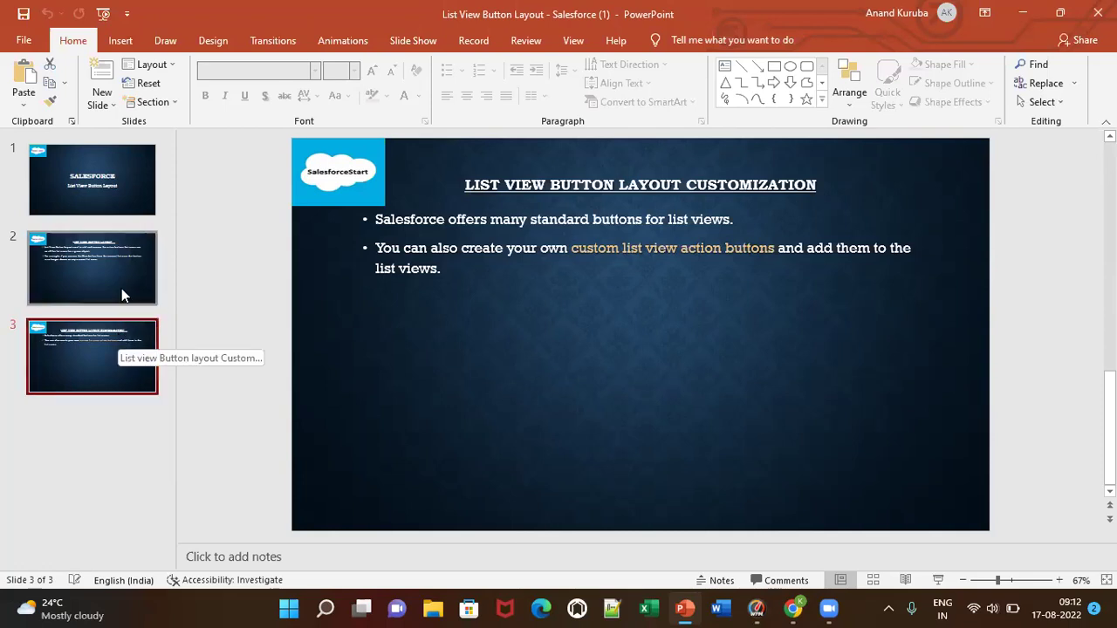
left_click(109, 204)
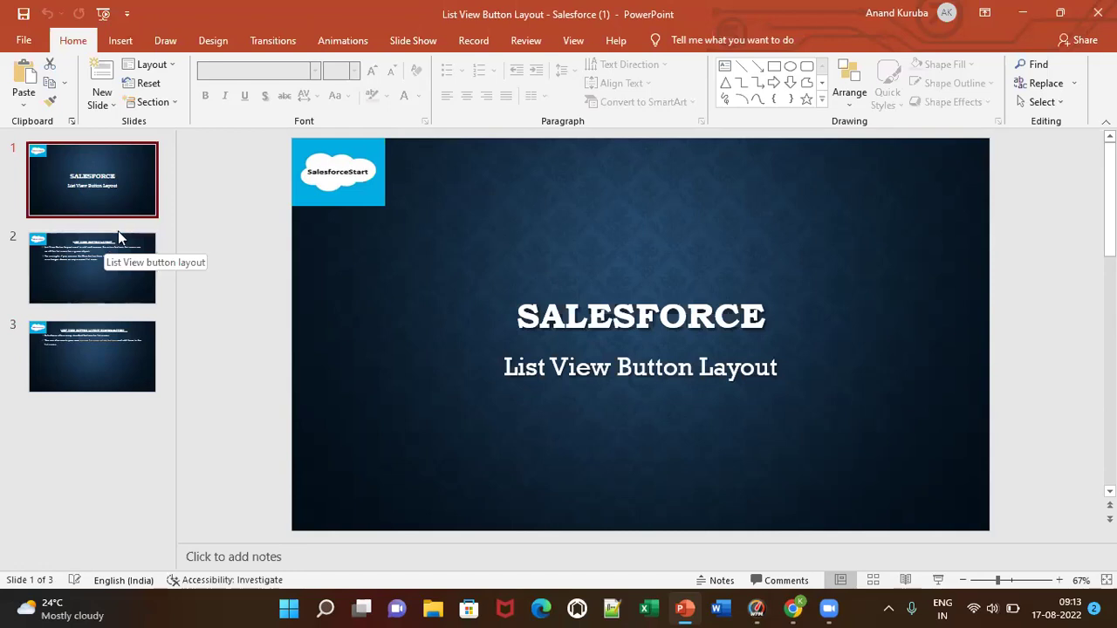
key("super+Tab")
left_click(705, 212)
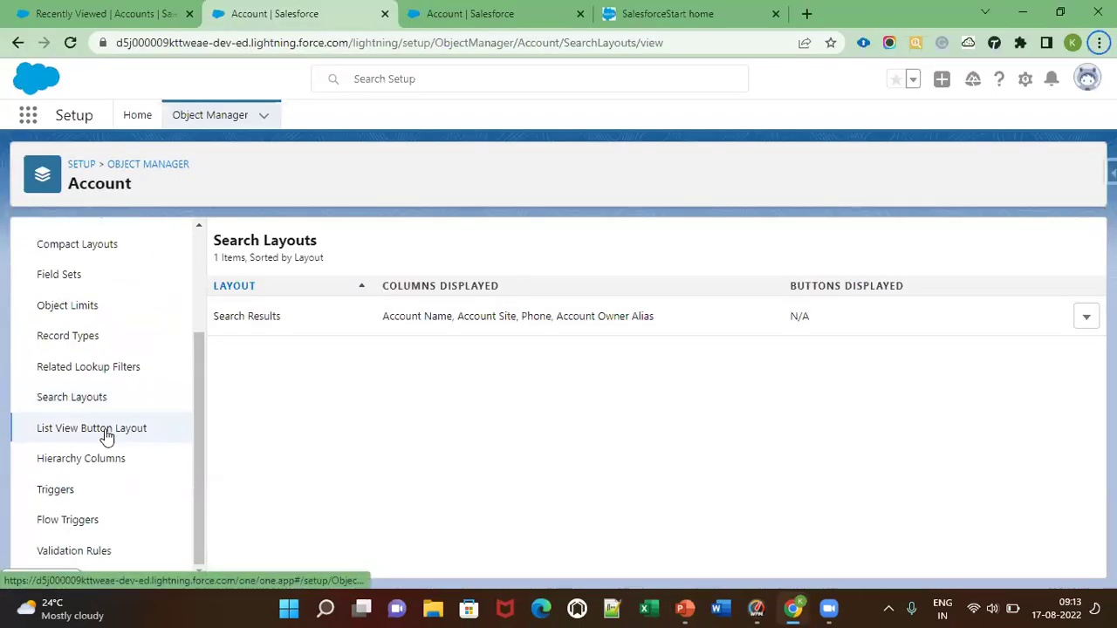
- Edit the Accounts List View Button Layout, review its buttons, then return to Recently Viewed Accounts
left_click(111, 428)
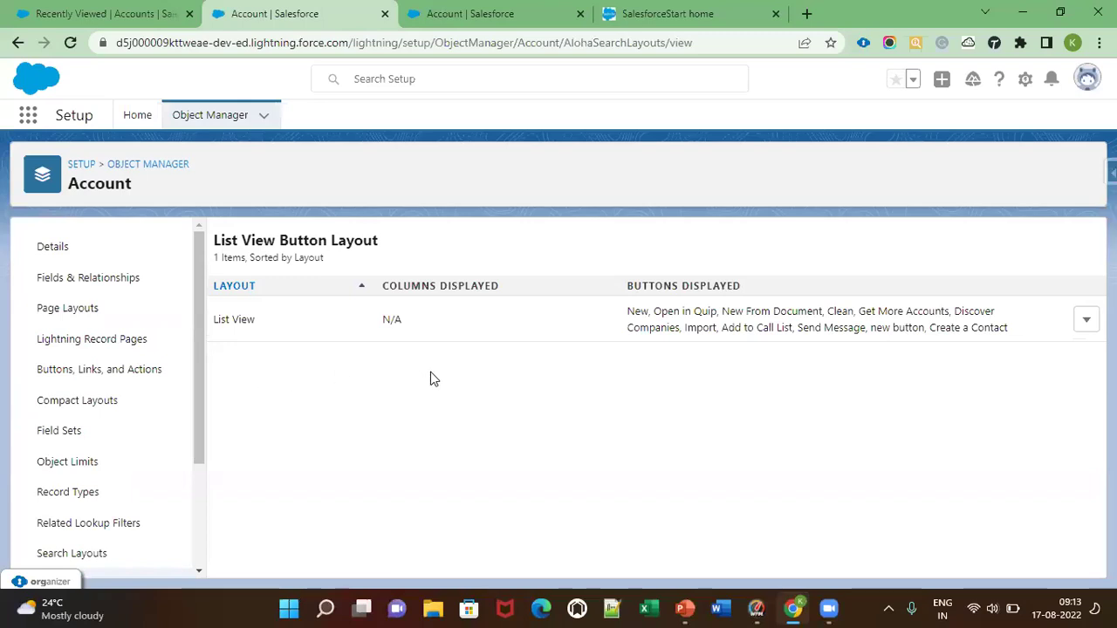
left_click(1087, 320)
left_click(1047, 370)
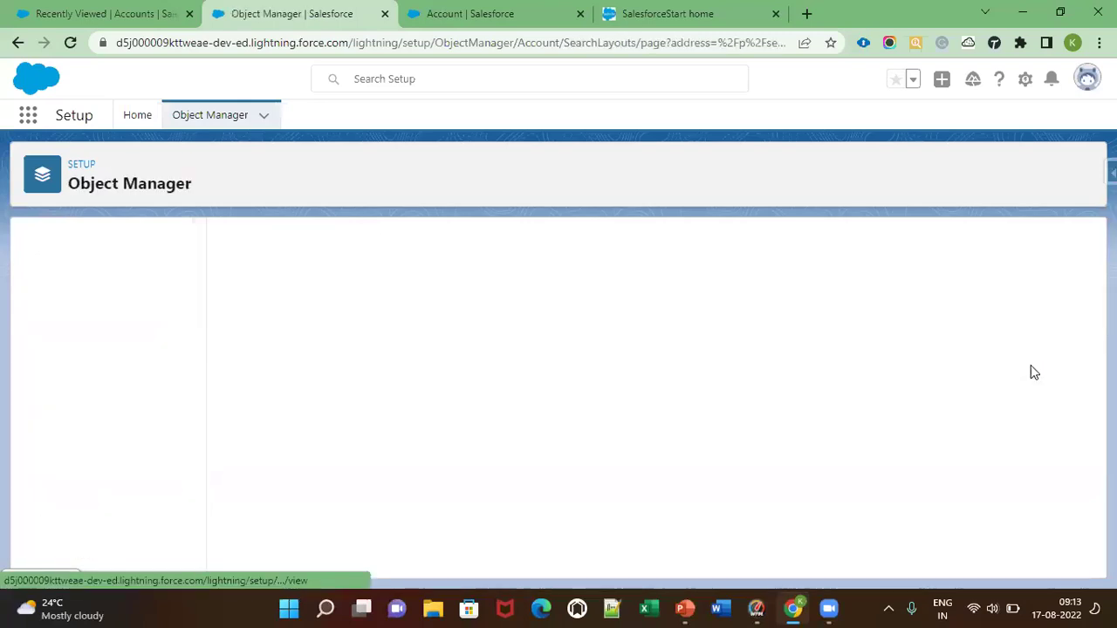
scroll(830, 406, "down", 1)
scroll(715, 443, "down", 4)
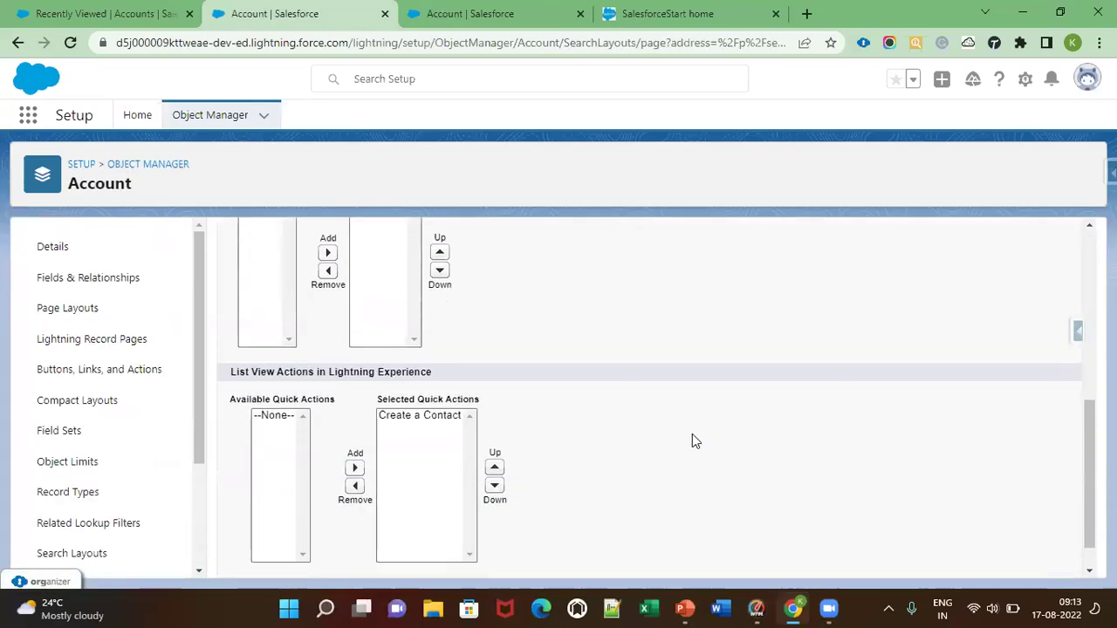
scroll(642, 440, "up", 1)
scroll(610, 429, "up", 1)
scroll(587, 420, "up", 3)
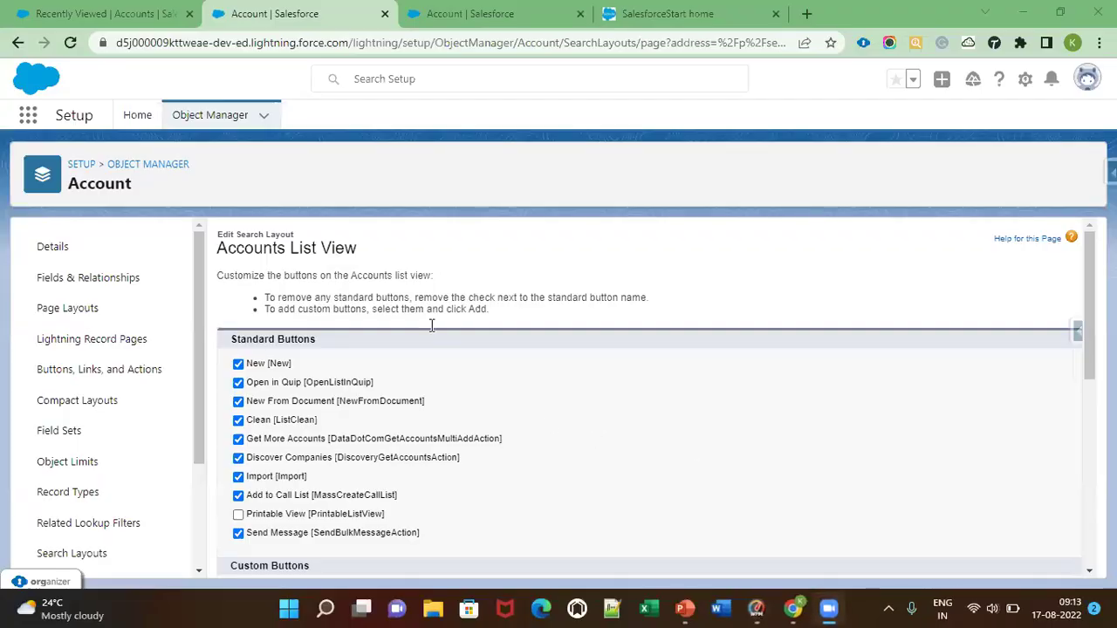
left_click(107, 13)
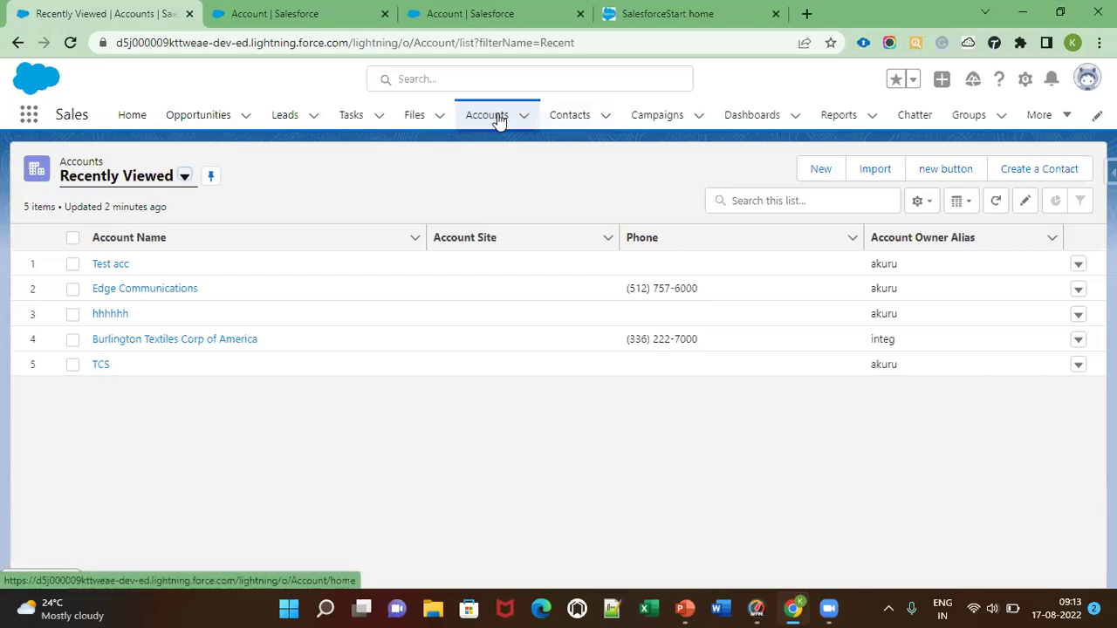
- Glance at the list view setup page, then open the Recently Viewed Accounts list-view dropdown
left_click(322, 11)
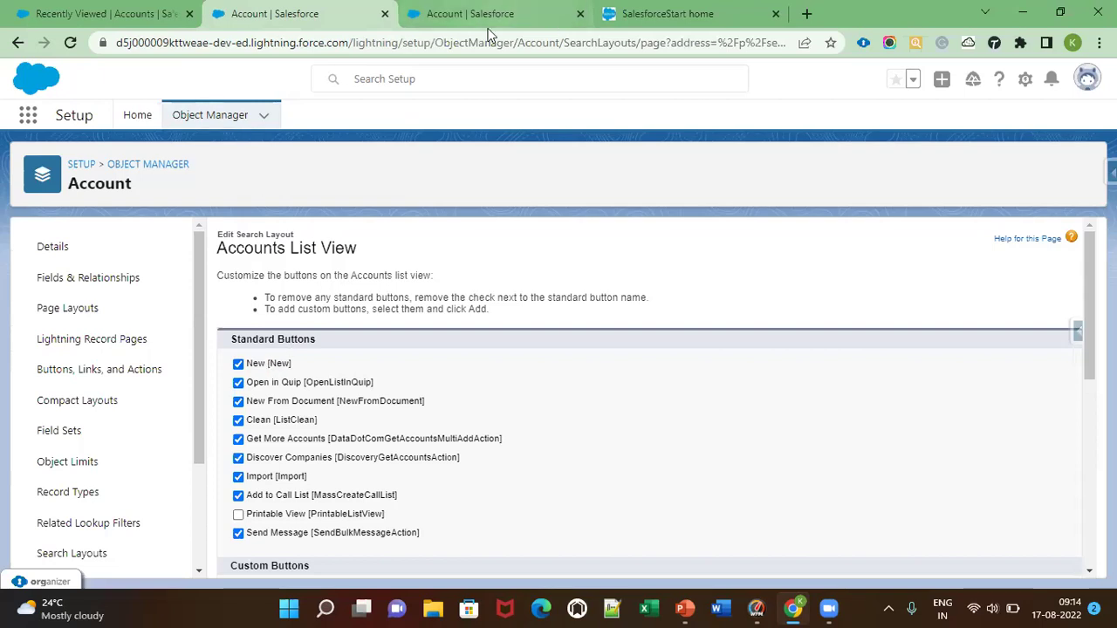
left_click(96, 13)
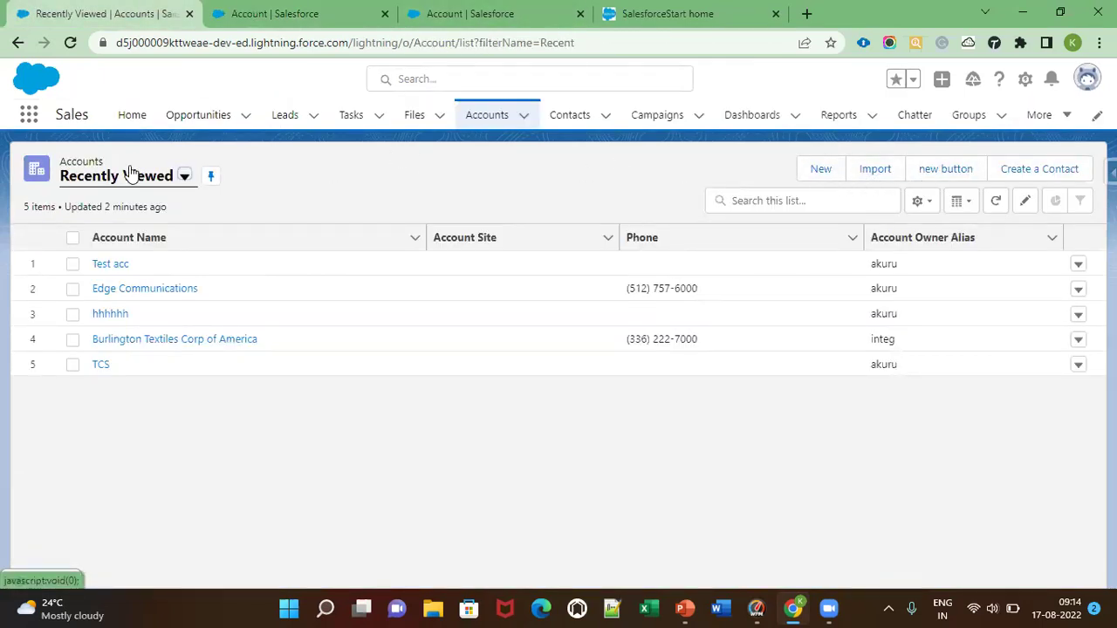
left_click(185, 177)
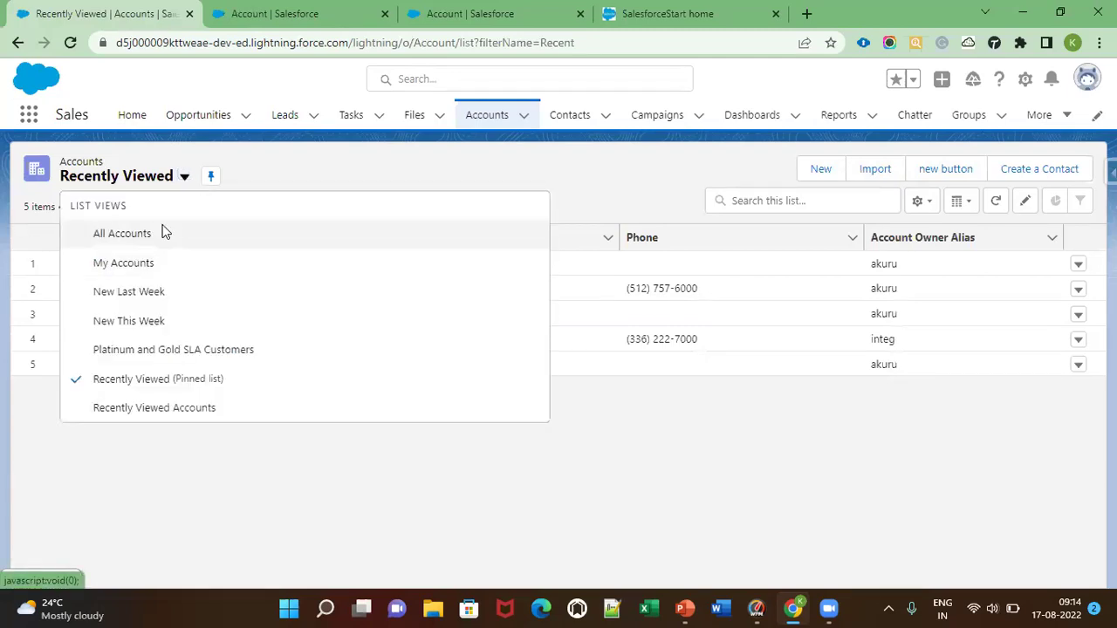